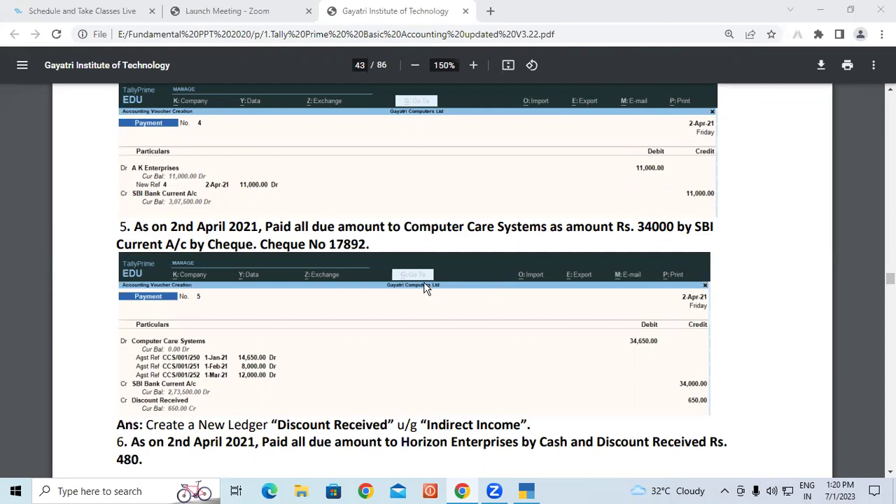
Step: Review the Payment Voucher (F5) explanation and the worked payment examples leading up to exercise 5 in the PDF
scroll(425, 288, "up", 1)
scroll(423, 288, "up", 5)
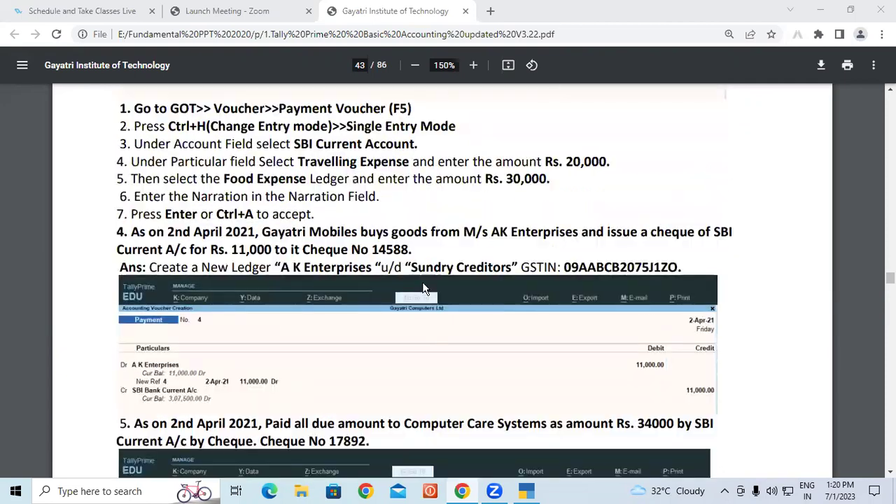
scroll(423, 288, "up", 9)
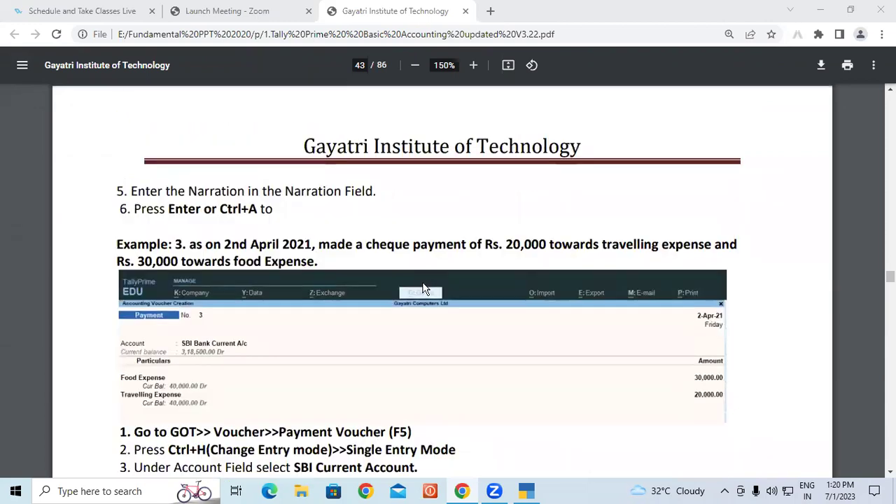
scroll(423, 289, "up", 17)
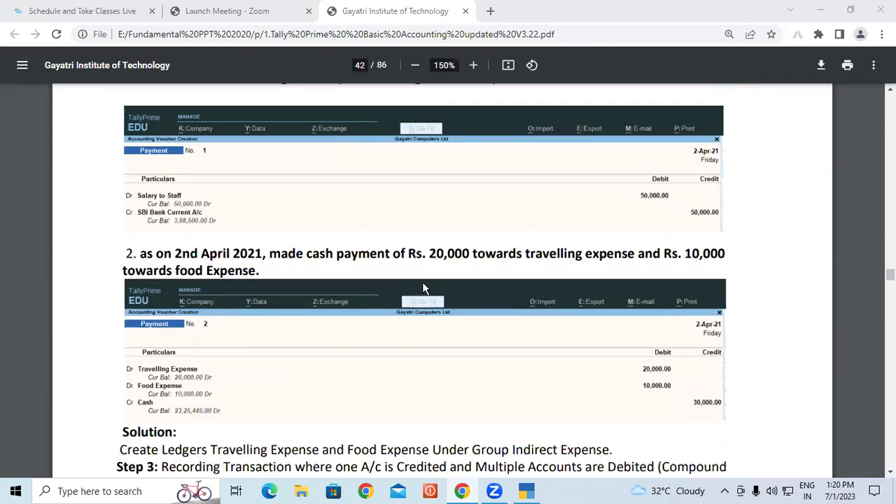
scroll(423, 289, "up", 2)
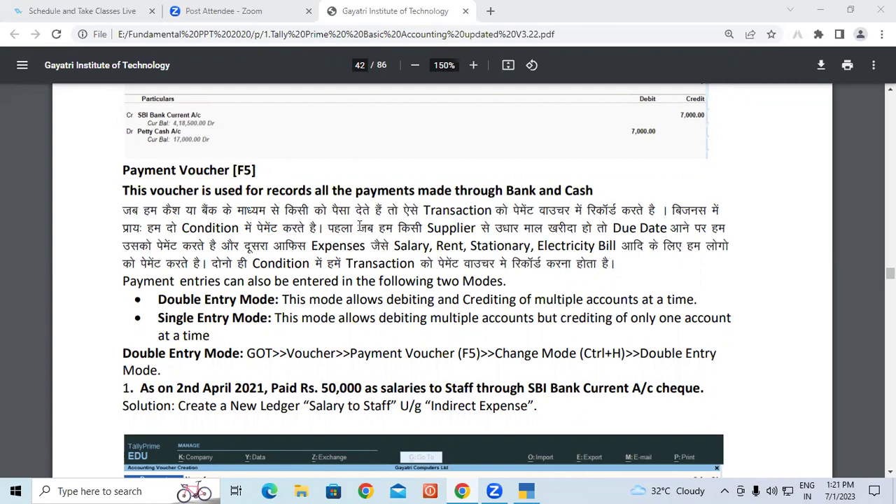
left_click_drag(424, 210, 664, 202)
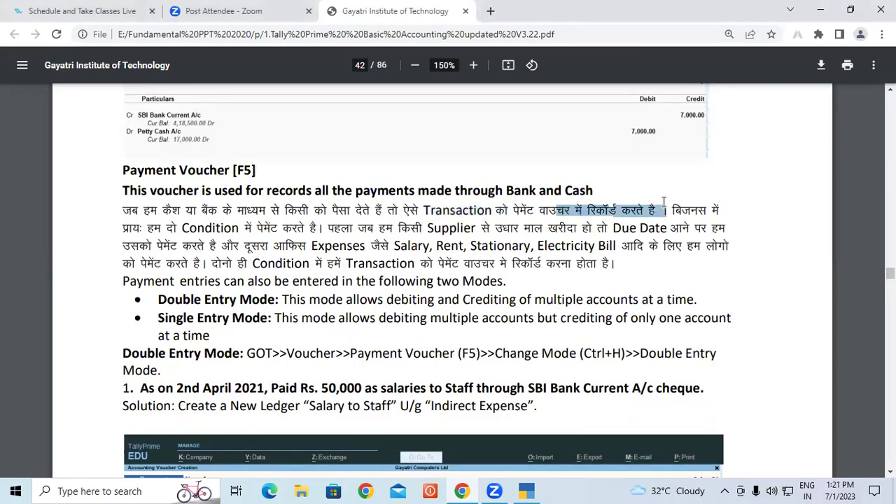
scroll(465, 265, "down", 6)
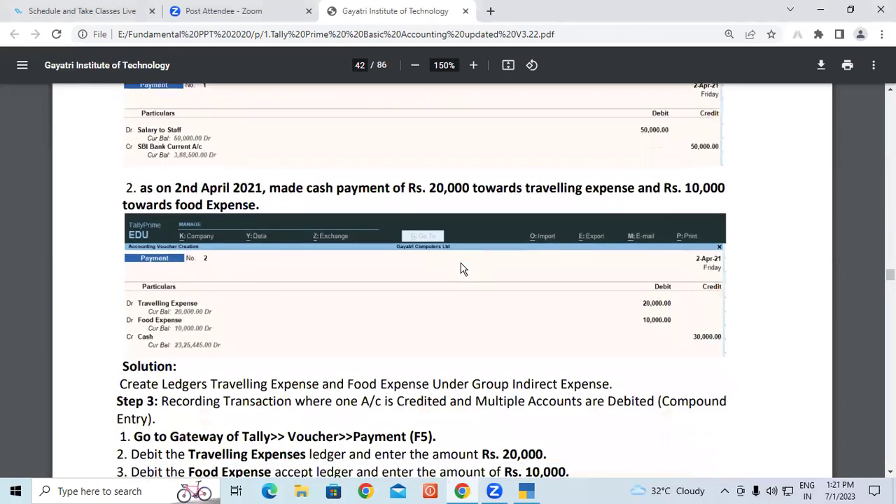
scroll(461, 268, "down", 4)
scroll(461, 268, "down", 5)
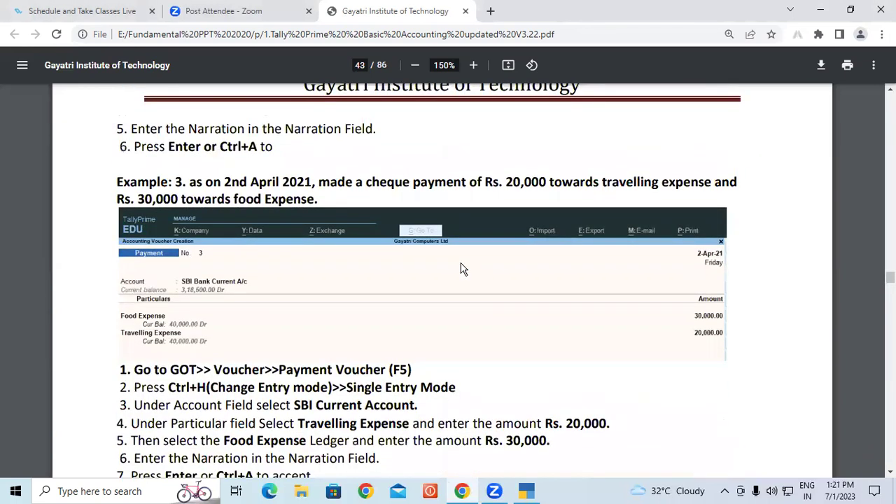
scroll(461, 268, "down", 5)
left_click_drag(174, 186, 455, 203)
scroll(453, 203, "down", 3)
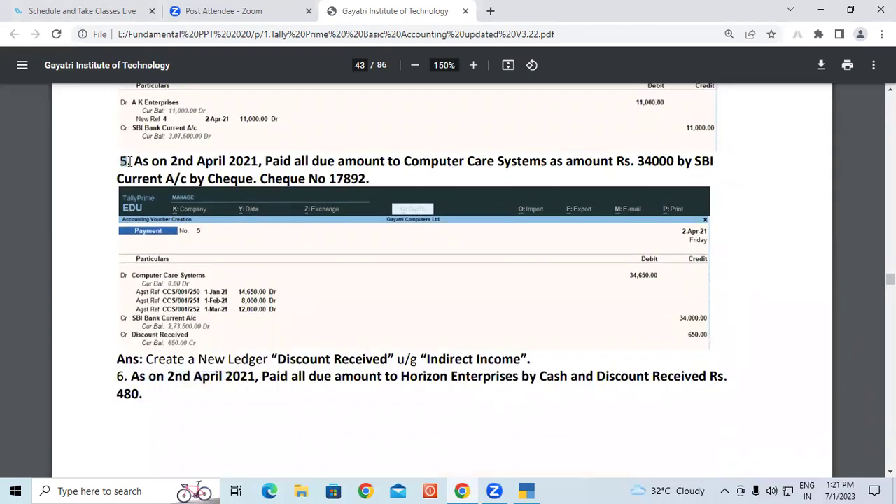
Step: Examine exercise 5 on paying Computer Care Systems' dues, noting its date, amount, SBI Current A/c and cheque details
left_click_drag(128, 161, 256, 161)
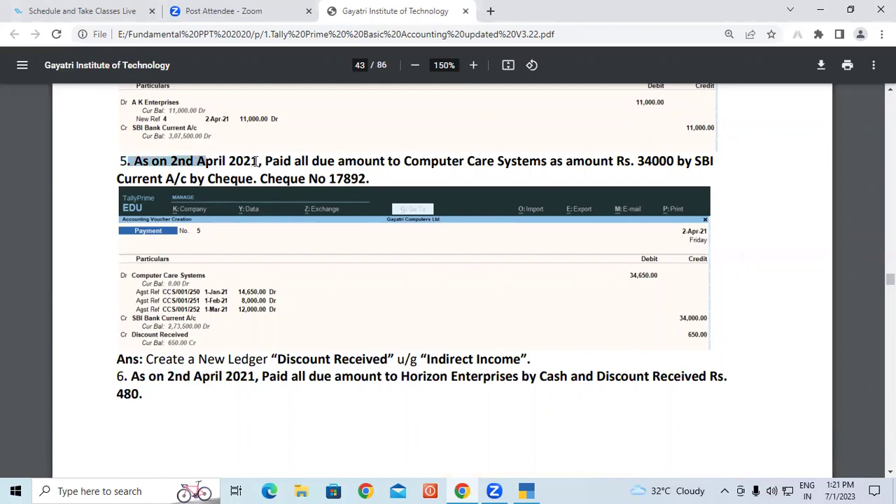
left_click(256, 161)
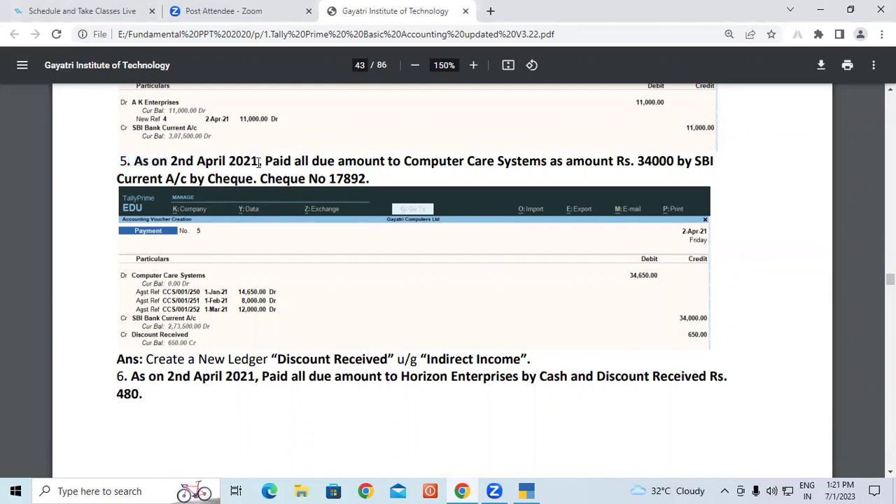
left_click_drag(267, 161, 545, 163)
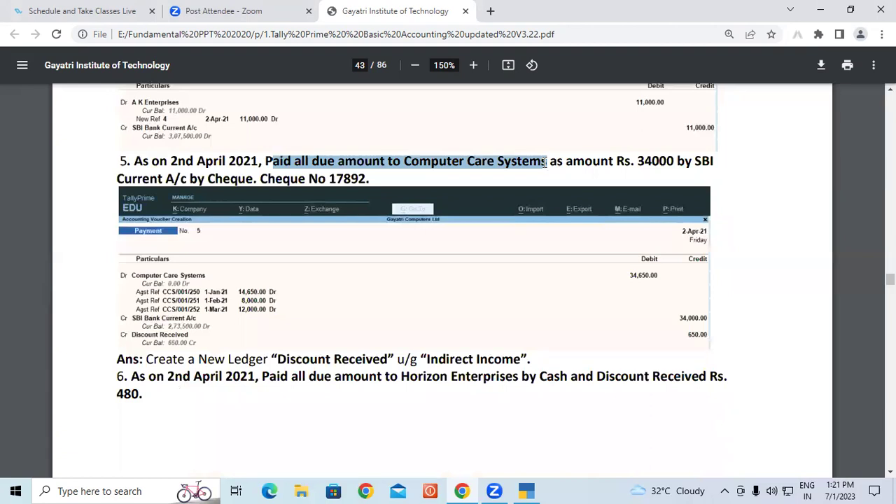
left_click_drag(550, 163, 712, 161)
left_click_drag(189, 184, 255, 178)
left_click(198, 178)
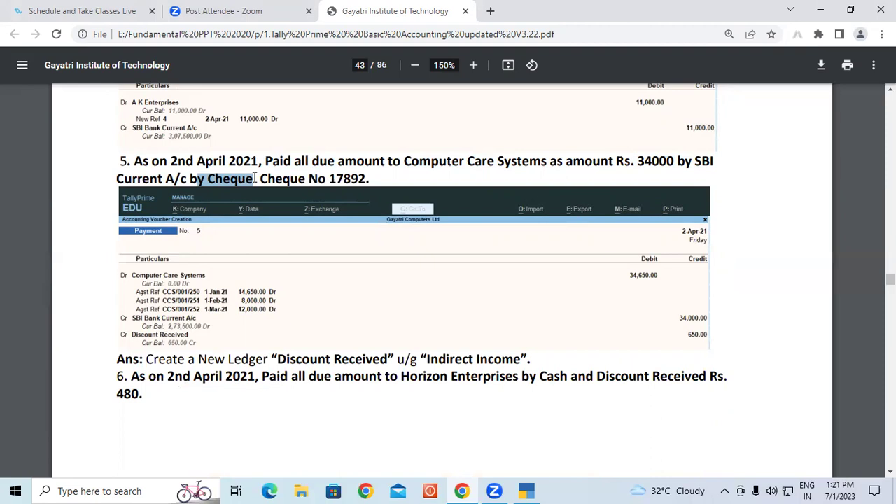
left_click_drag(269, 178, 365, 179)
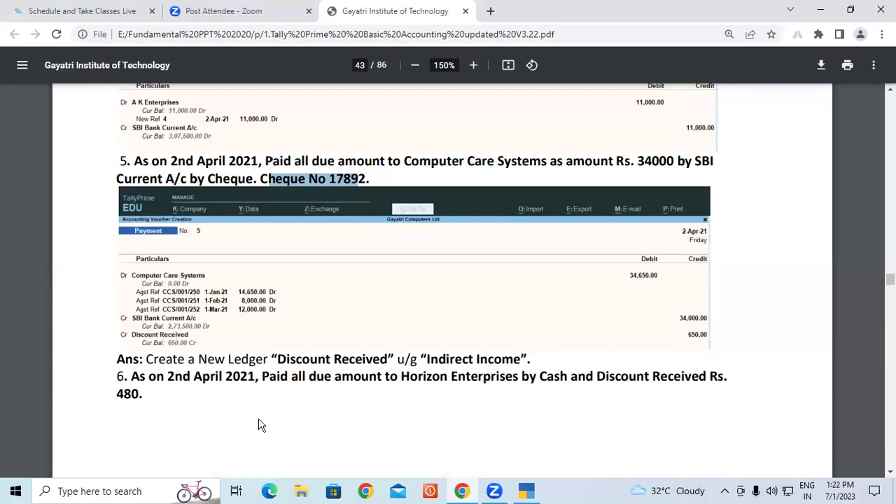
Step: Switch to TallyPrime and view the outstanding bills receivable and bills payable reports
left_click(532, 493)
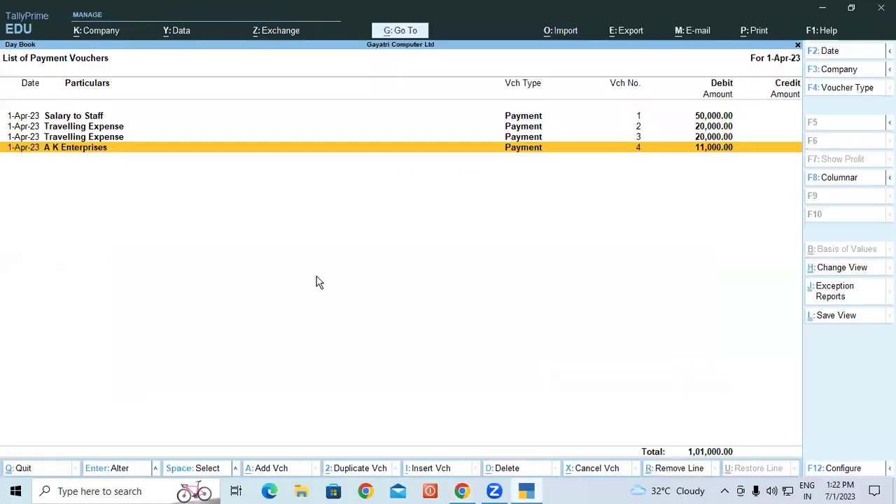
key("Escape")
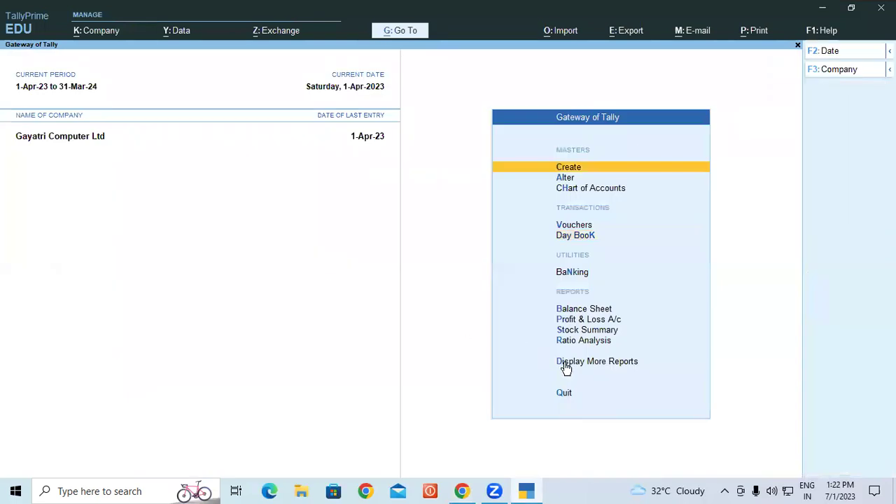
left_click(566, 369)
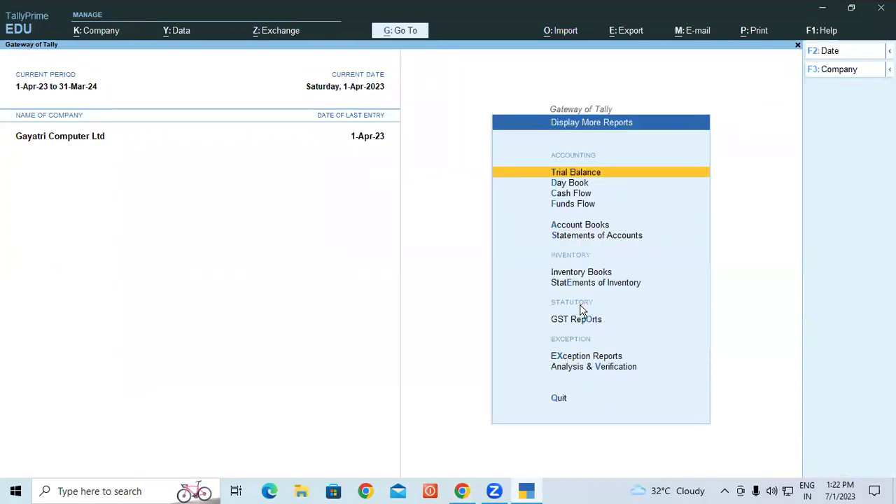
left_click(584, 239)
left_click(596, 264)
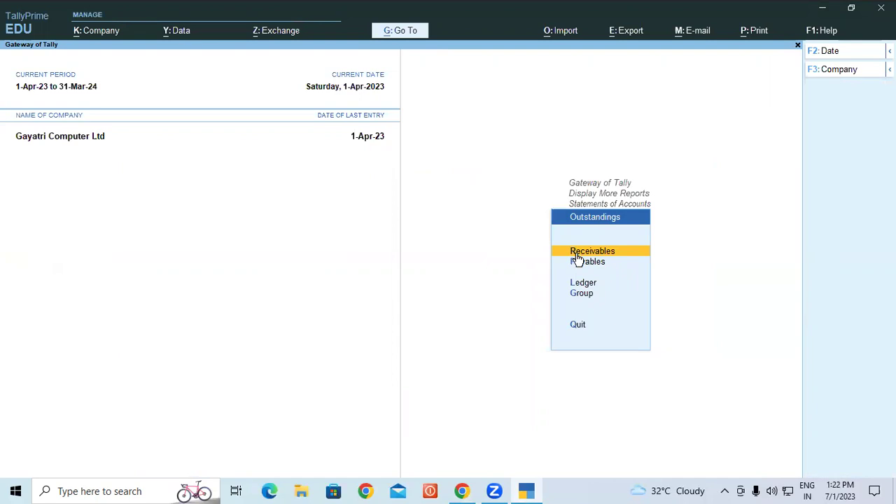
left_click(577, 255)
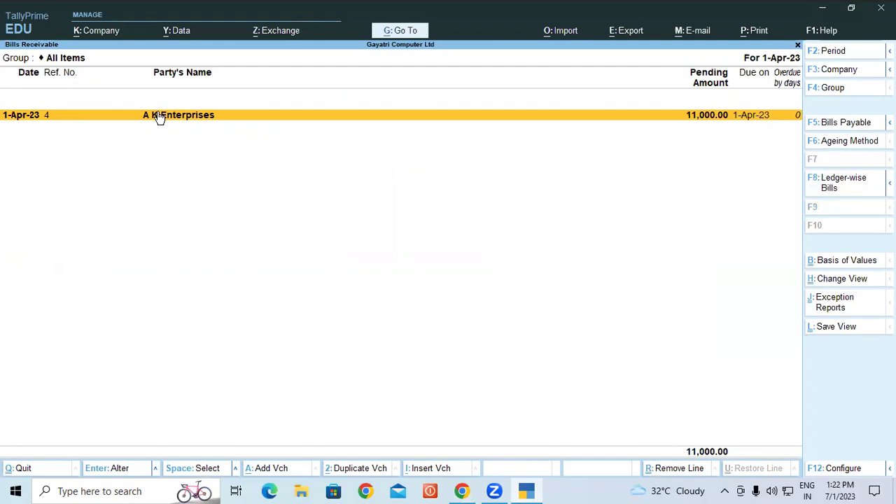
key("Escape")
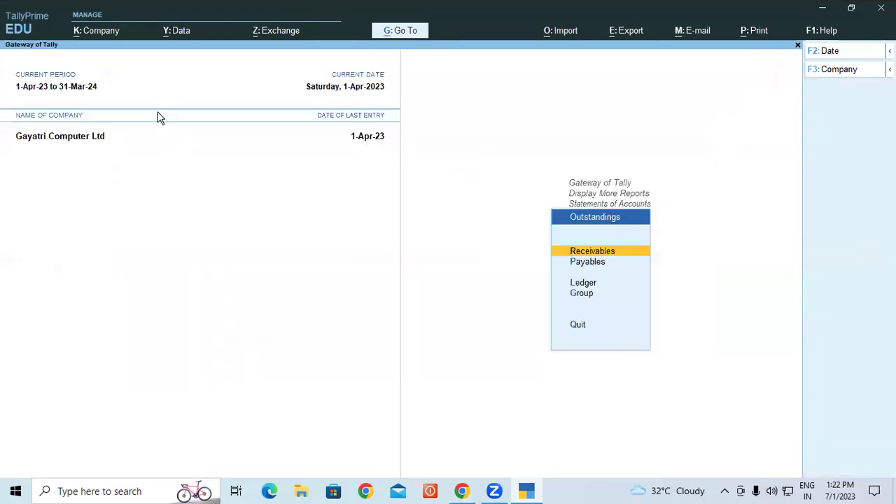
left_click(596, 265)
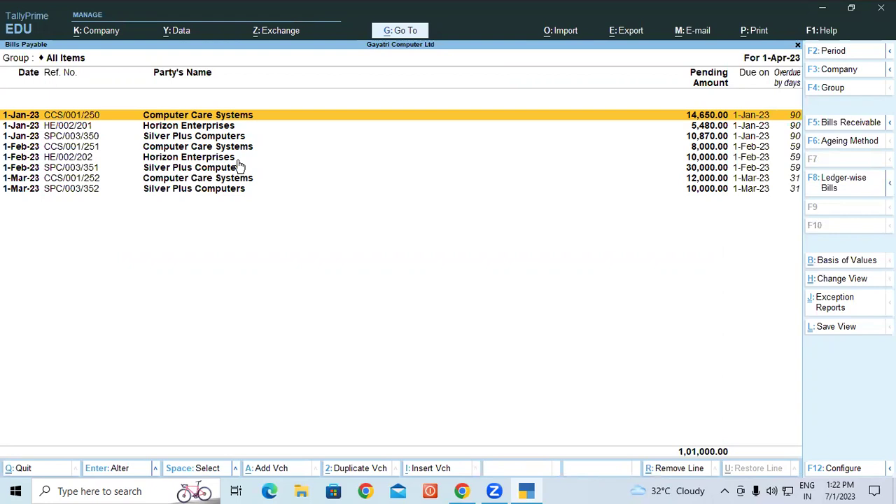
Step: Add up the pending Computer Care Systems bills in the calculator as 14650+8000+12000
key("ctrl+n")
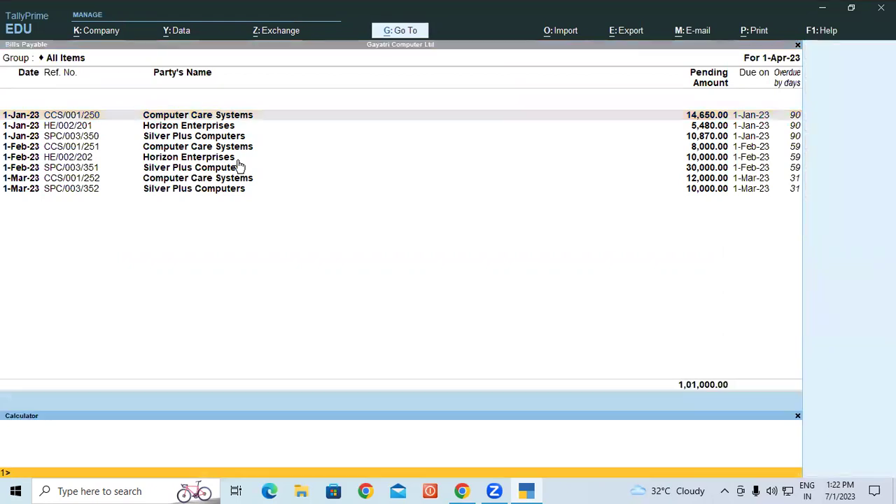
type("14650+")
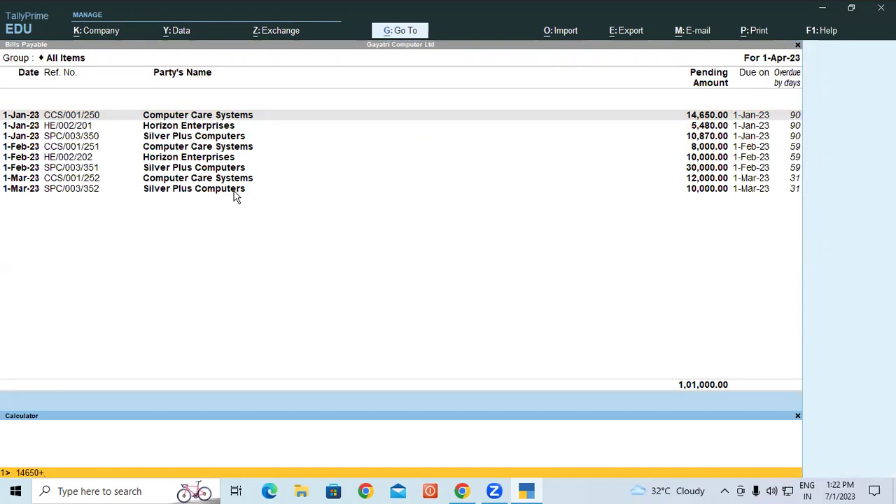
left_click(348, 149)
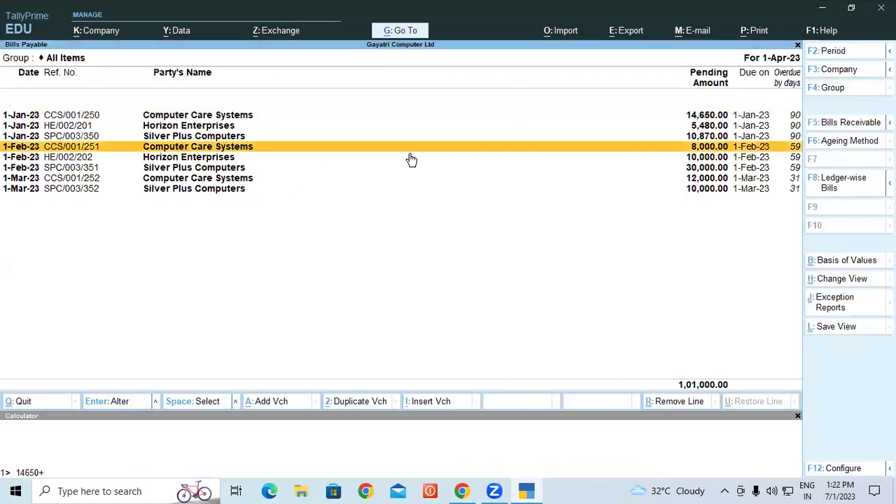
left_click(154, 462)
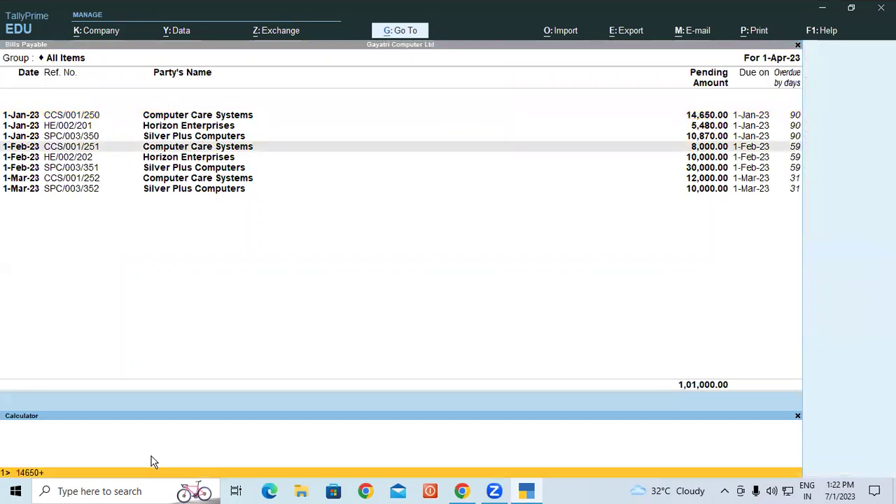
type("8000+")
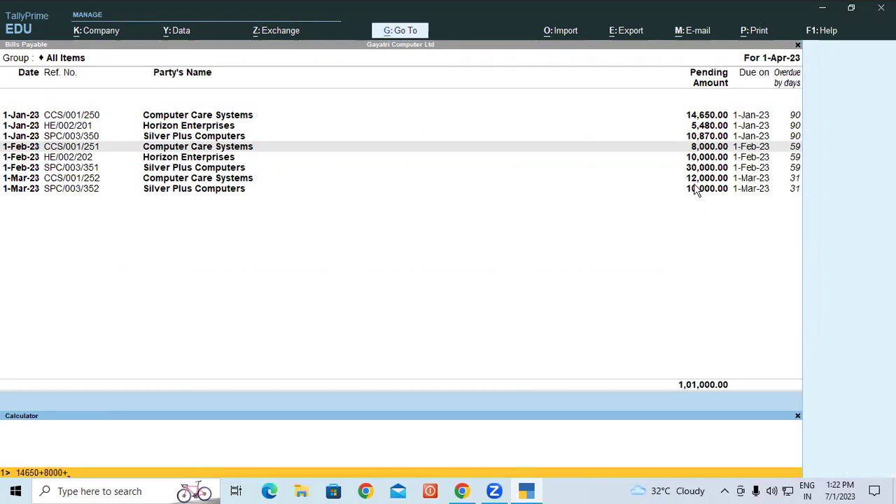
type("12000")
key("Return")
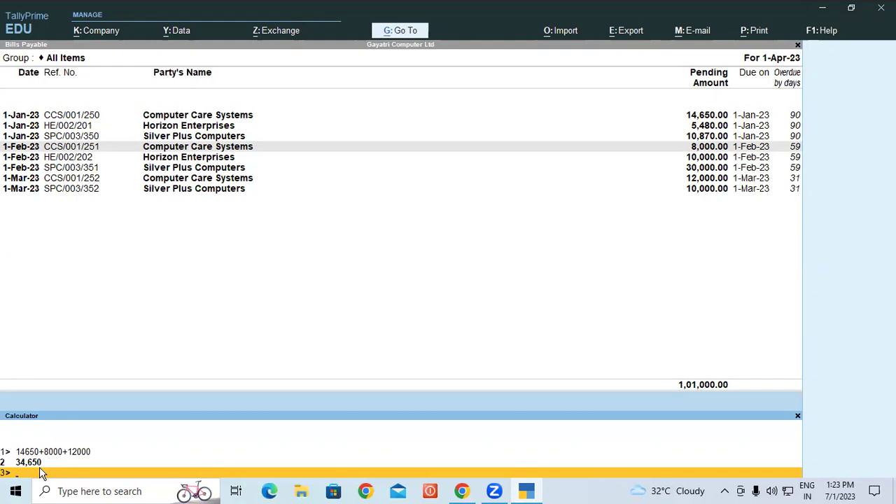
Step: Recheck exercise 5 in the PDF, close TallyPrime's payables report and calculator, and open a new payment voucher
left_click(468, 494)
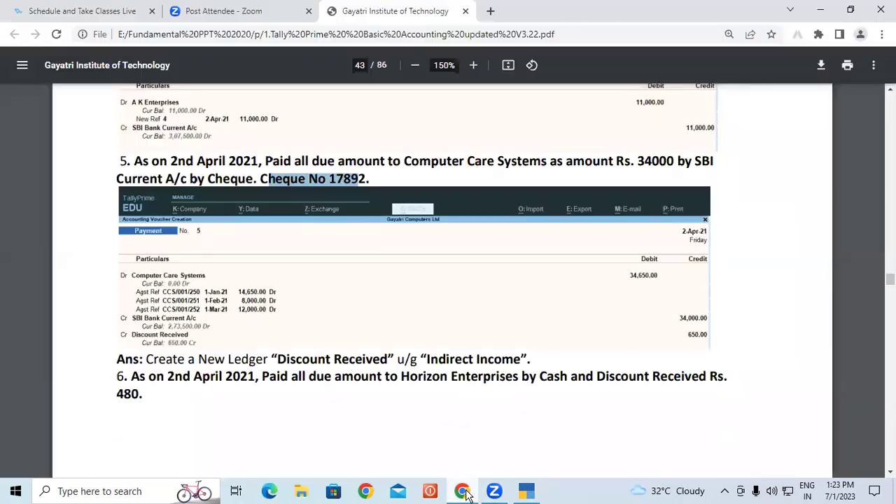
left_click(529, 495)
key("Escape")
key("Escape")
key("Escape")
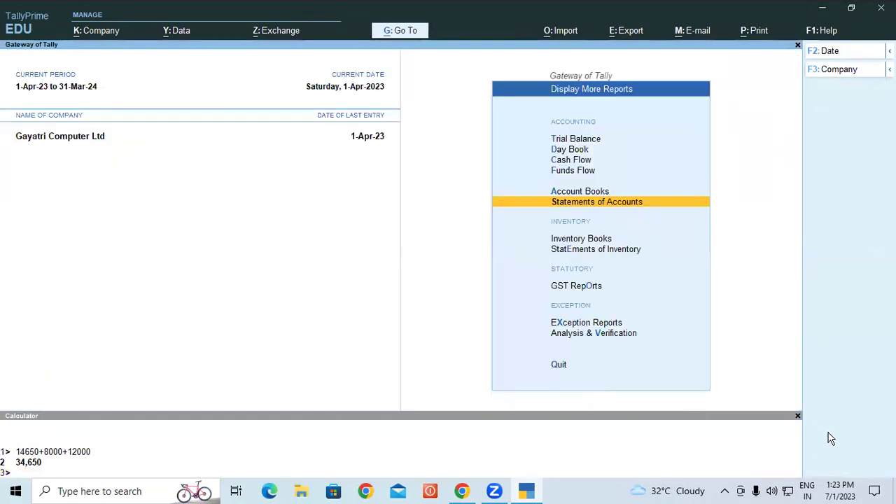
left_click(797, 416)
key("Escape")
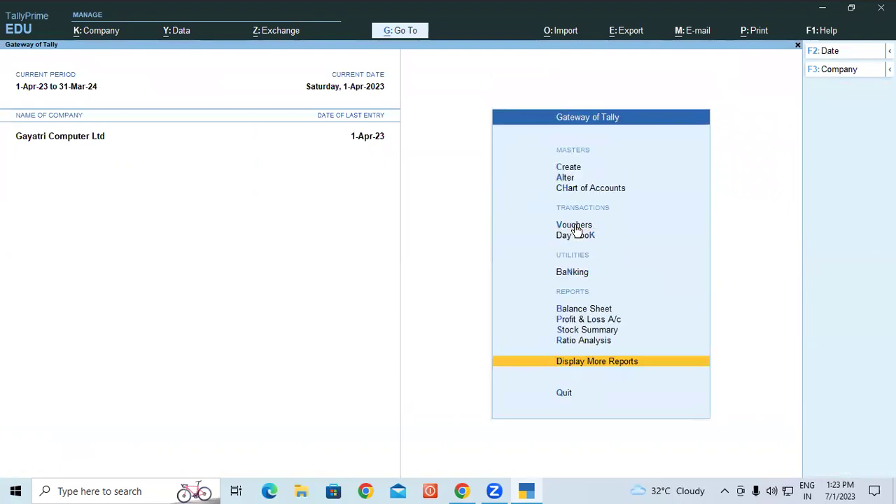
left_click(574, 225)
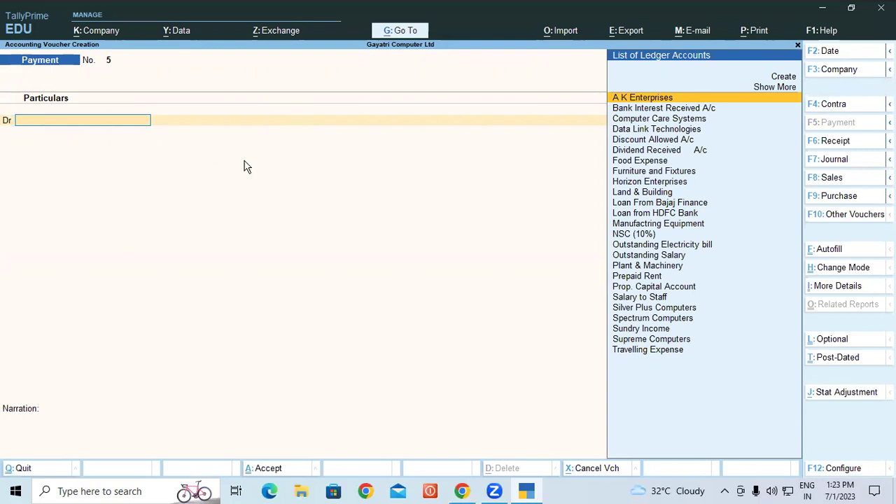
Step: Debit the Computer Care Systems ledger with 34,650 in the payment voucher
key("Down")
key("Down")
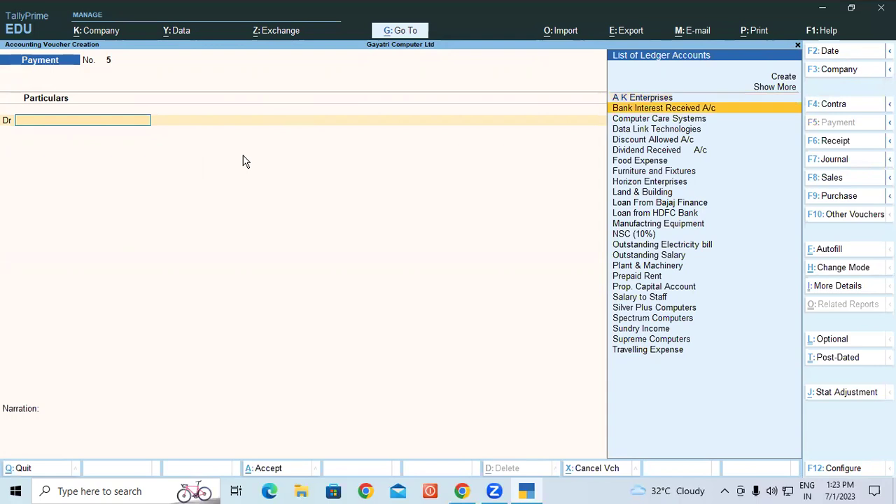
key("Return")
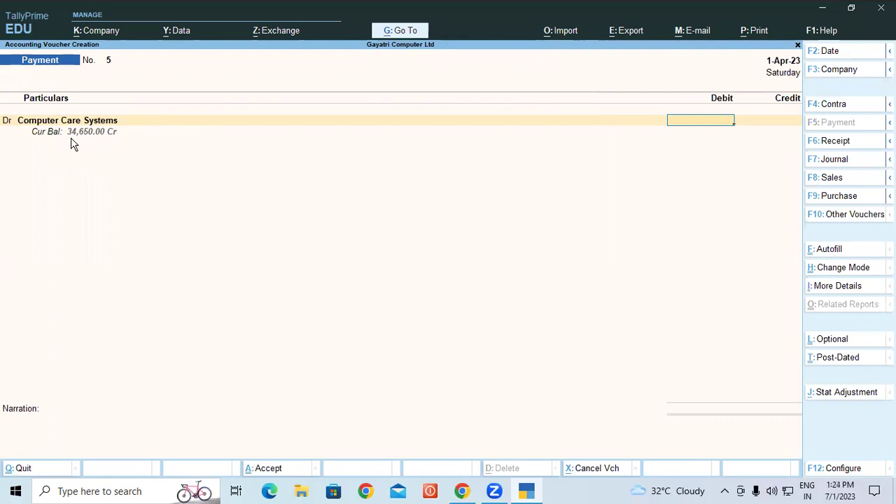
type("34650")
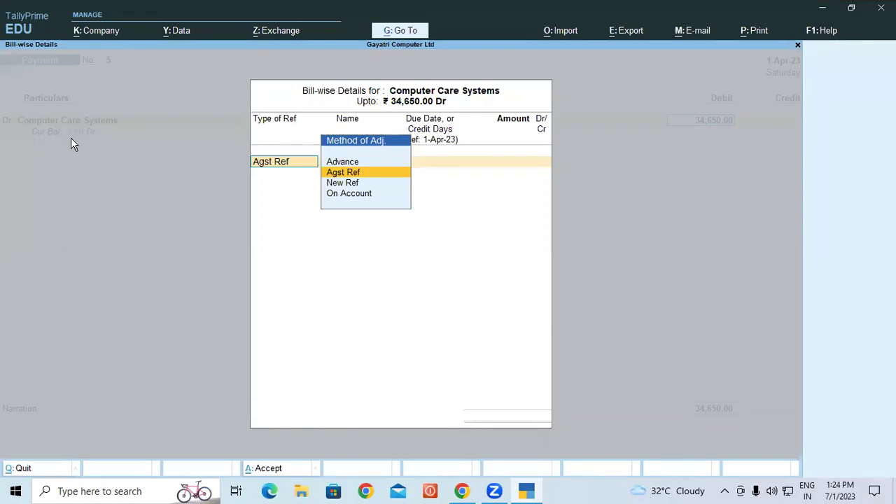
Step: Allocate the Computer Care Systems debit against pending bills CCS/001/250 for 14,650, CCS/001/251 for 8,000 and CCS/001/252 for 12,000
key("Return")
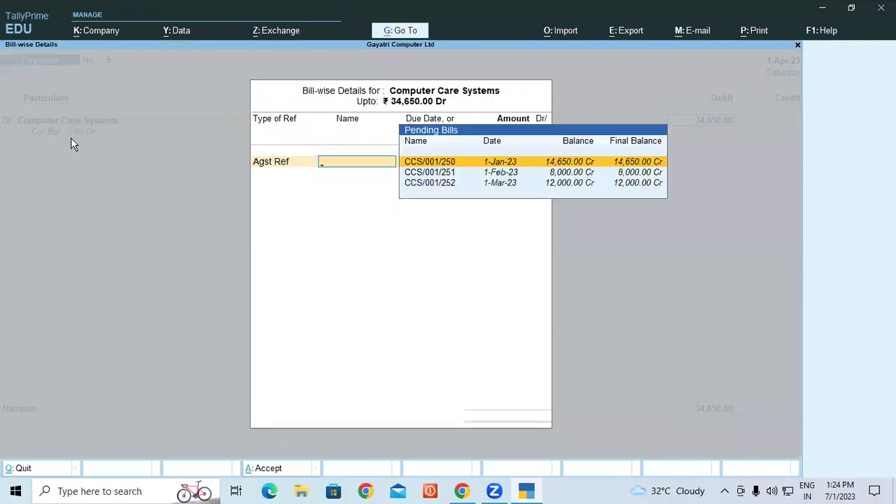
key("Return")
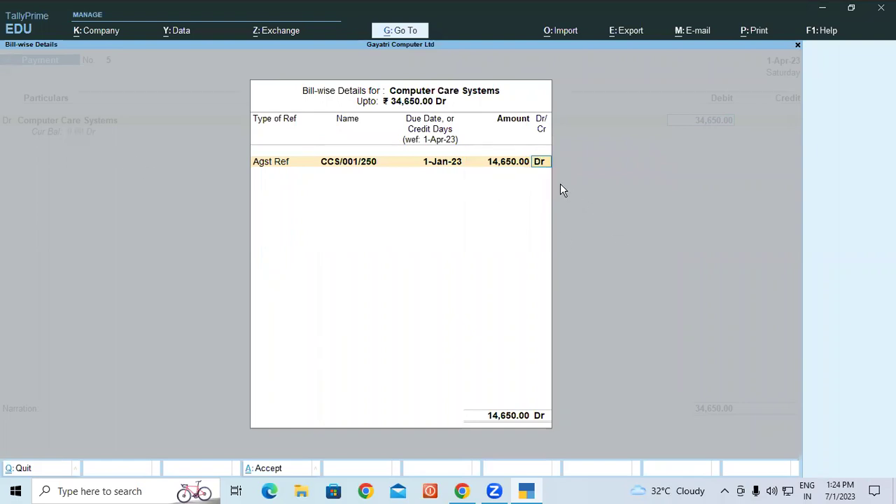
key("Return")
key("Return")
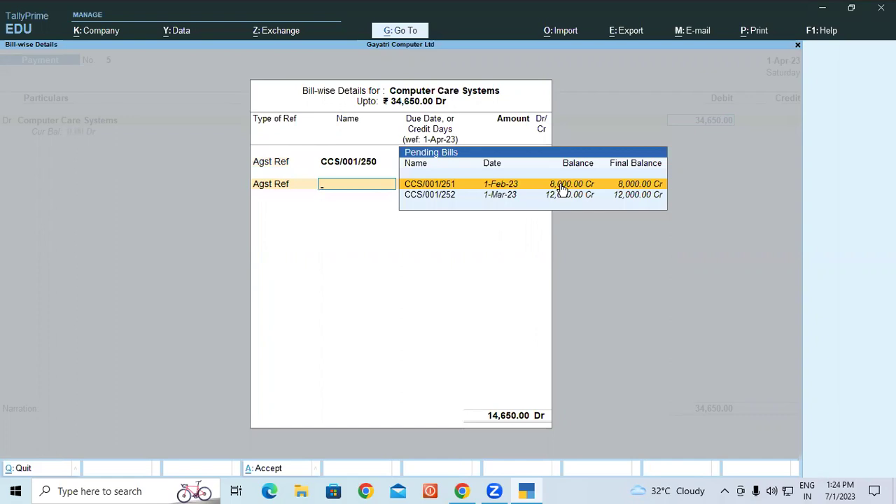
left_click(562, 188)
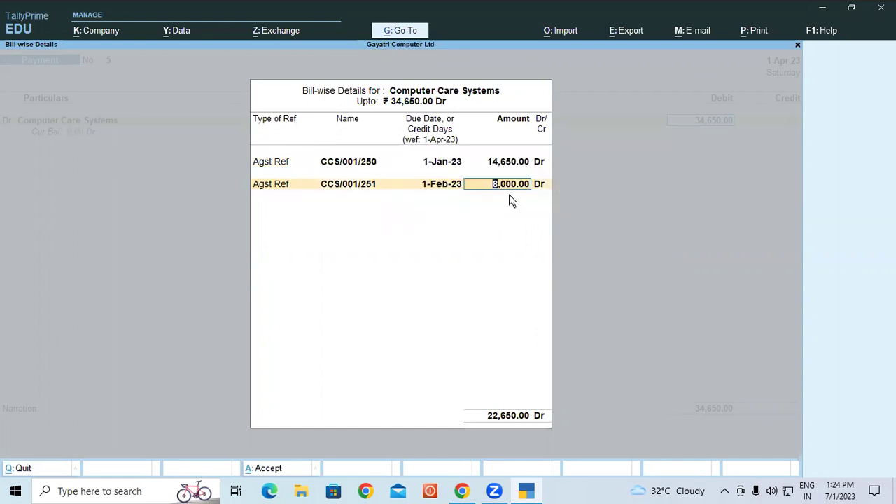
key("Return")
key("Return")
key("Return")
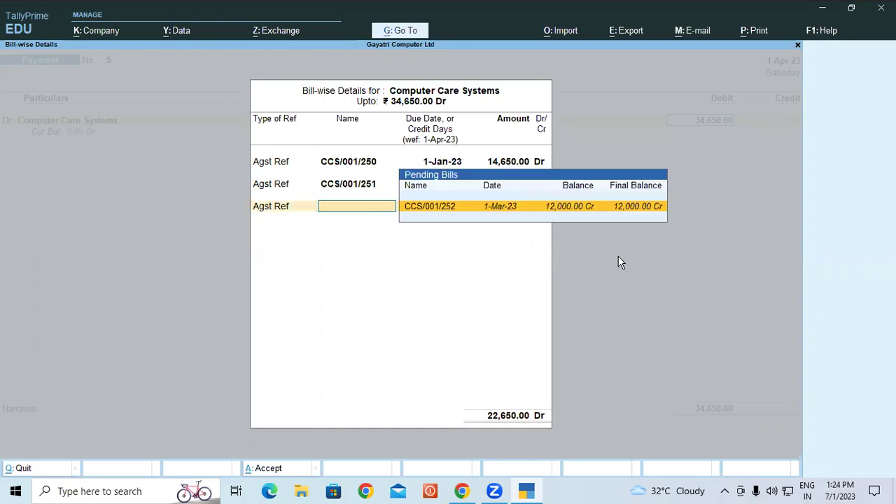
key("Return")
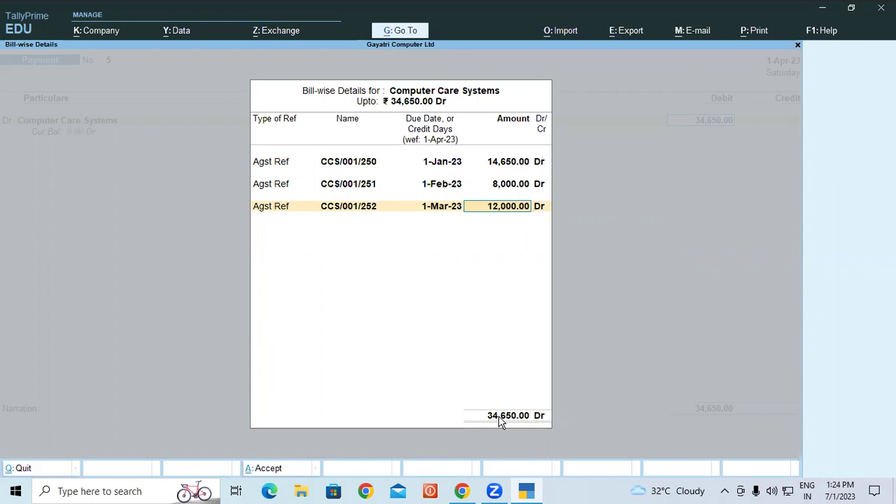
key("Return")
key("Return")
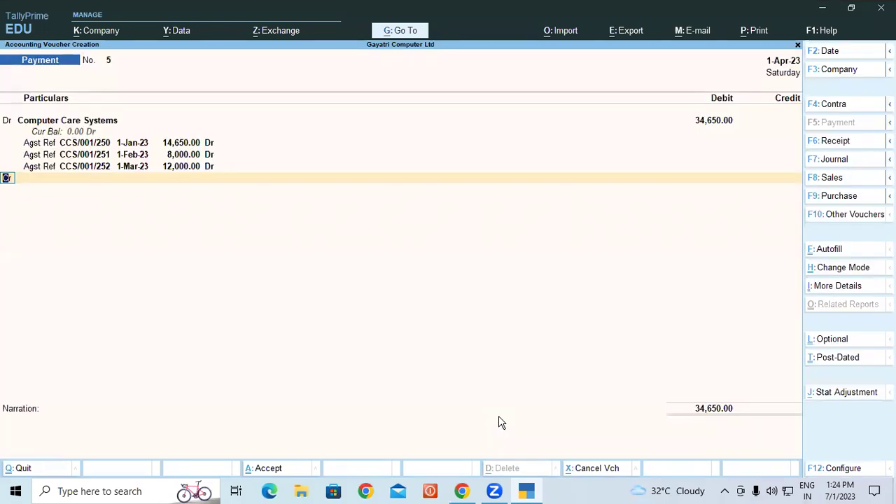
Step: Credit the Current A/c at SBI Bank ledger with 34,000 in the payment voucher
key("Return")
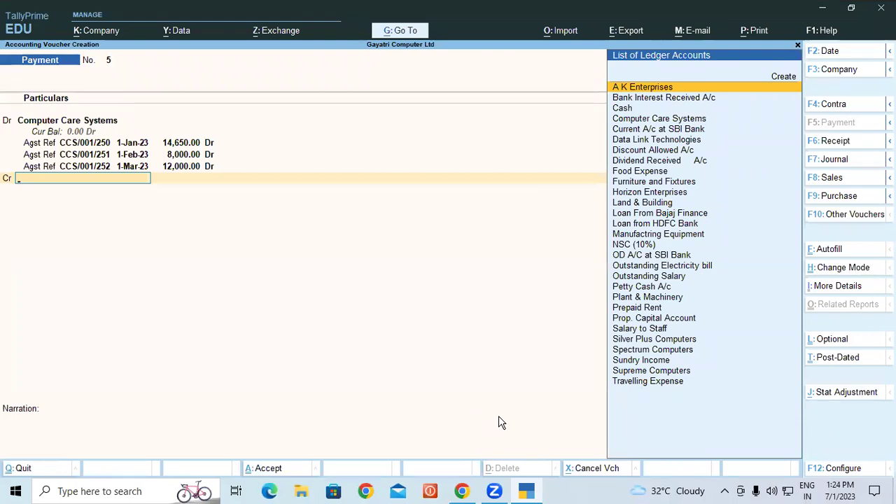
type("Cu")
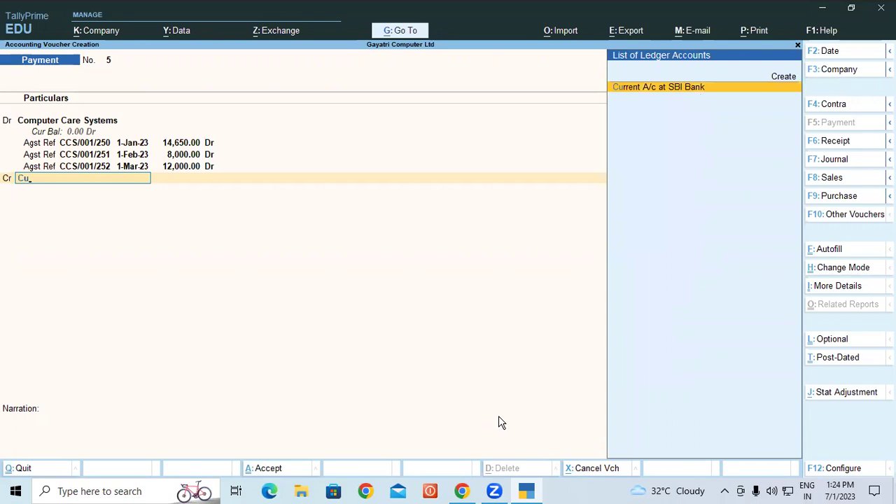
key("Return")
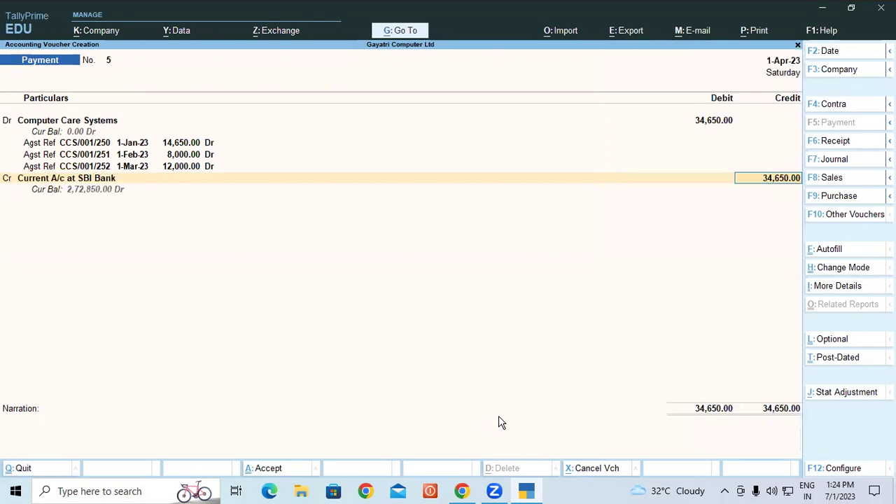
key("BackSpace")
type("34,000")
key("Return")
Step: Complete the SBI bank allocation as a cheque dated 1-Apr-23, with cheque number 17892 taken from exercise 5 in the PDF
key("Return")
key("Return")
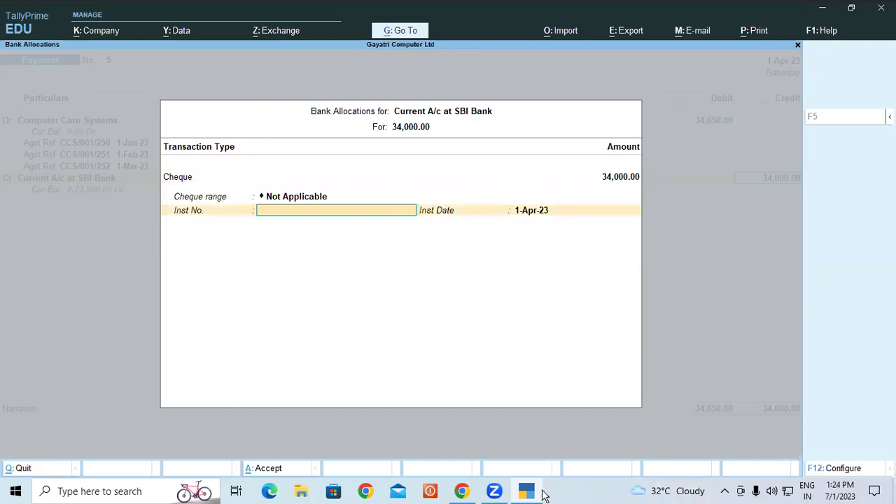
left_click(461, 492)
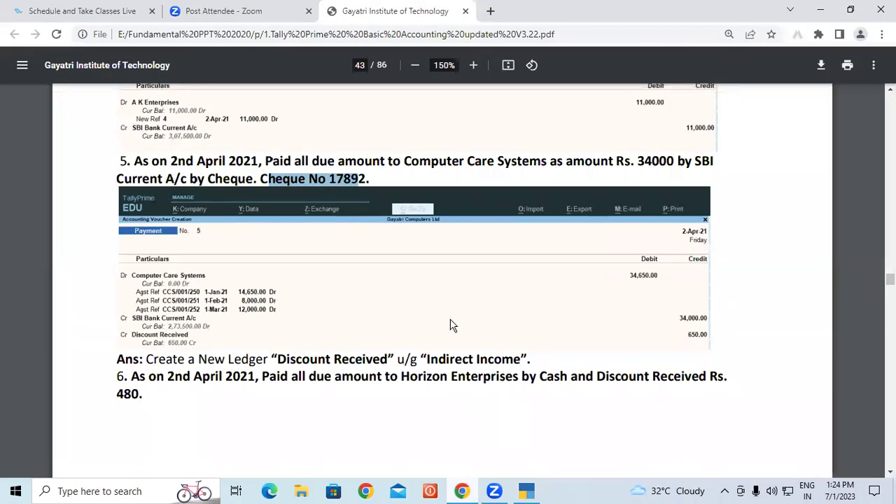
key("alt+Tab")
type("17892")
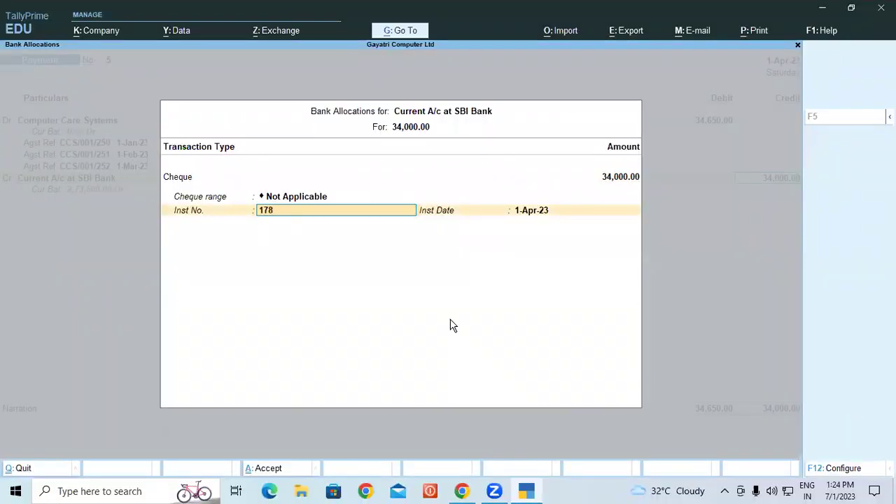
key("Return")
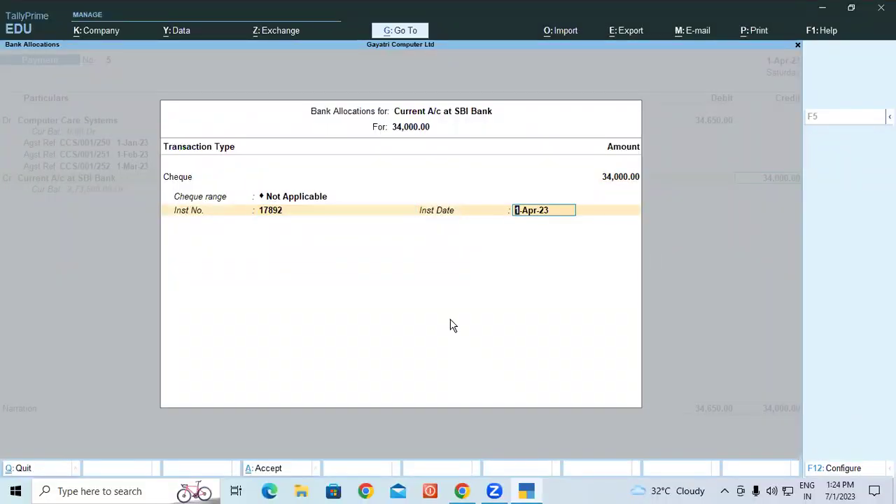
key("Return")
key("Return")
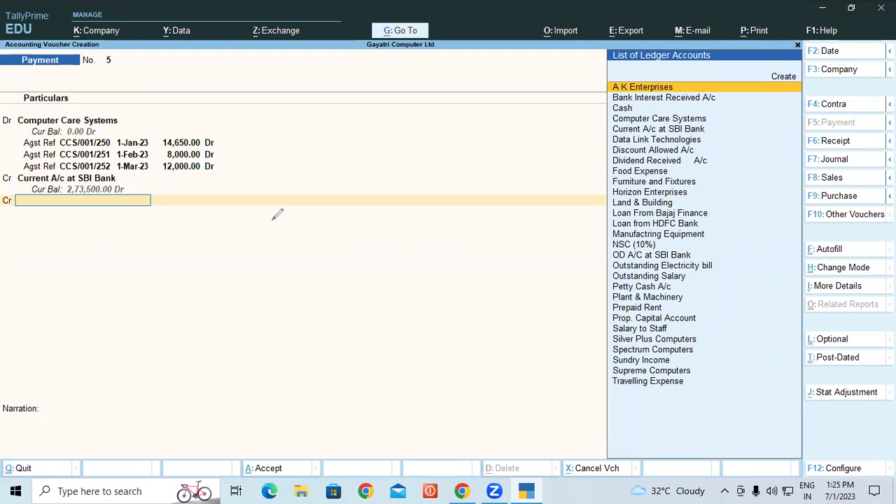
mouse_move(260, 263)
left_mouse_down()
mouse_move(261, 223)
mouse_move(278, 251)
mouse_move(278, 240)
mouse_move(394, 194)
mouse_move(375, 218)
left_mouse_up()
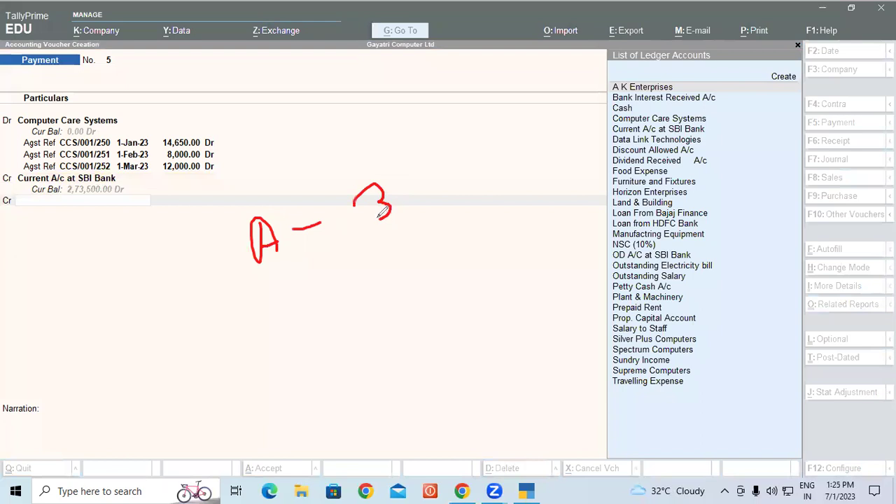
mouse_move(398, 179)
left_mouse_down()
mouse_move(417, 192)
mouse_move(413, 203)
left_mouse_up()
mouse_move(428, 173)
left_mouse_down()
mouse_move(420, 198)
mouse_move(422, 188)
mouse_move(435, 199)
left_mouse_up()
mouse_move(439, 175)
left_mouse_down()
mouse_move(464, 180)
mouse_move(455, 174)
left_mouse_up()
mouse_move(394, 241)
left_mouse_down()
mouse_move(413, 240)
mouse_move(394, 253)
left_mouse_up()
mouse_move(431, 230)
left_mouse_down()
mouse_move(444, 247)
mouse_move(462, 212)
mouse_move(480, 205)
left_mouse_up()
left_click_drag(425, 206, 462, 186)
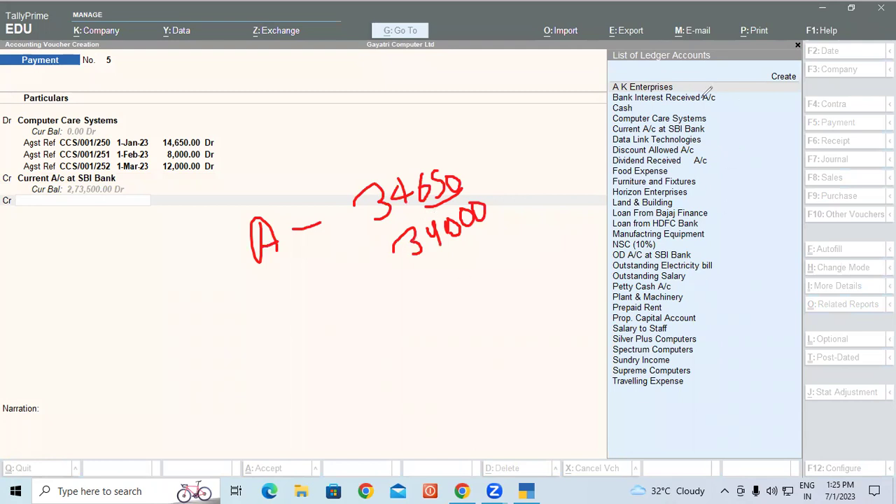
key("Escape")
left_click(102, 201)
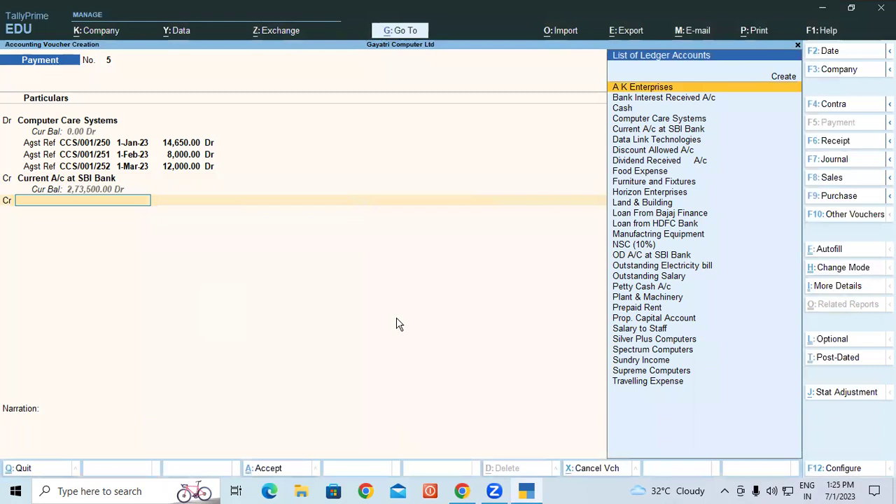
Step: Switch to the PDF, check which ledger exercise 5's answer uses for the discount, and return to the TallyPrime voucher
key("alt+Tab")
left_click_drag(160, 293, 381, 295)
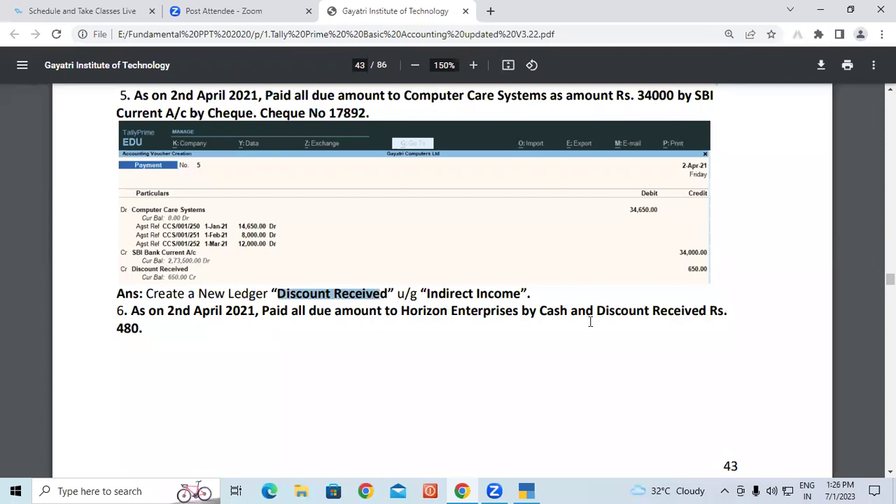
key("shift+Right")
left_click(527, 491)
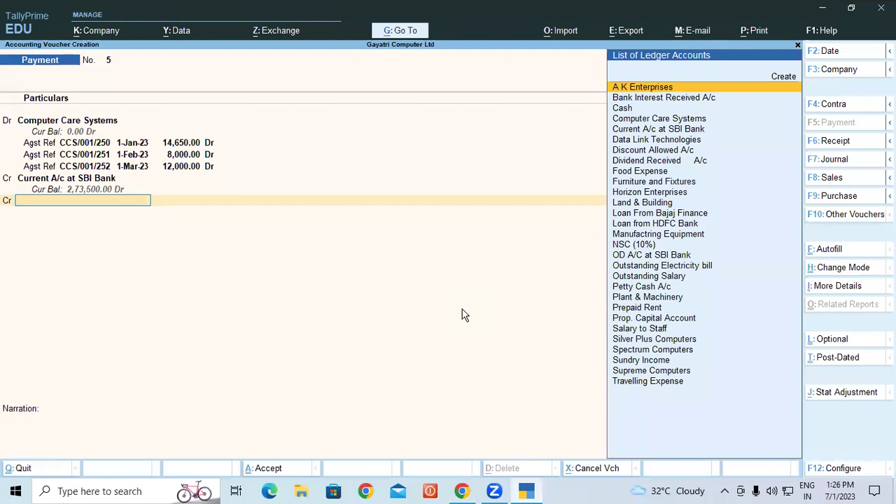
Step: Start a new ledger named Discount Received from the voucher's second credit line
key("Up")
key("Return")
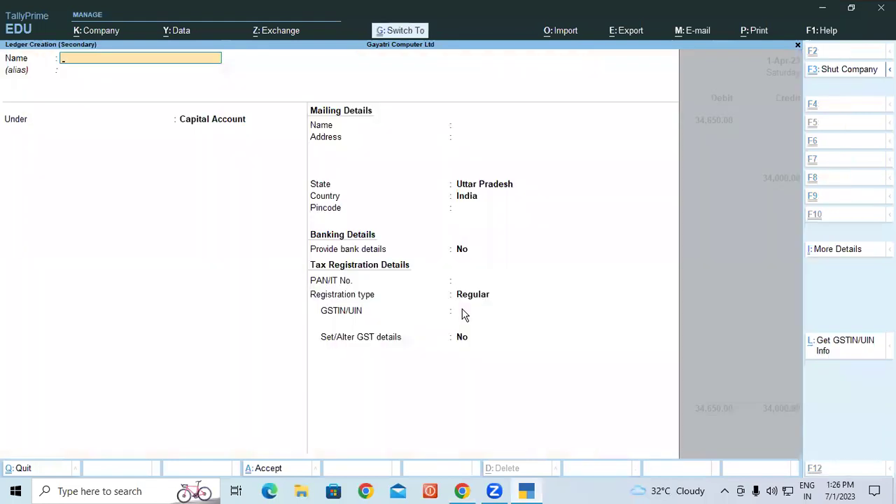
type("Discount Received")
key("Return")
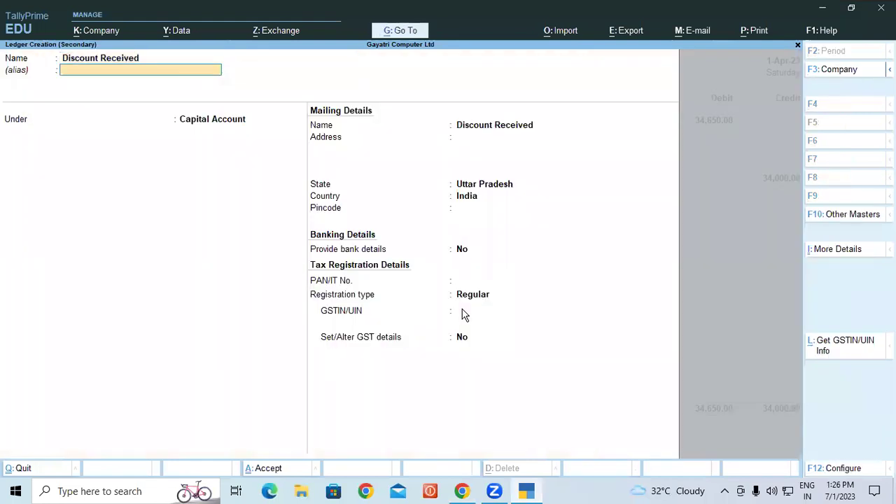
key("Return")
Step: Place the Discount Received ledger under Indirect Incomes with supply type Services, and save it into the voucher's credit line
type("In")
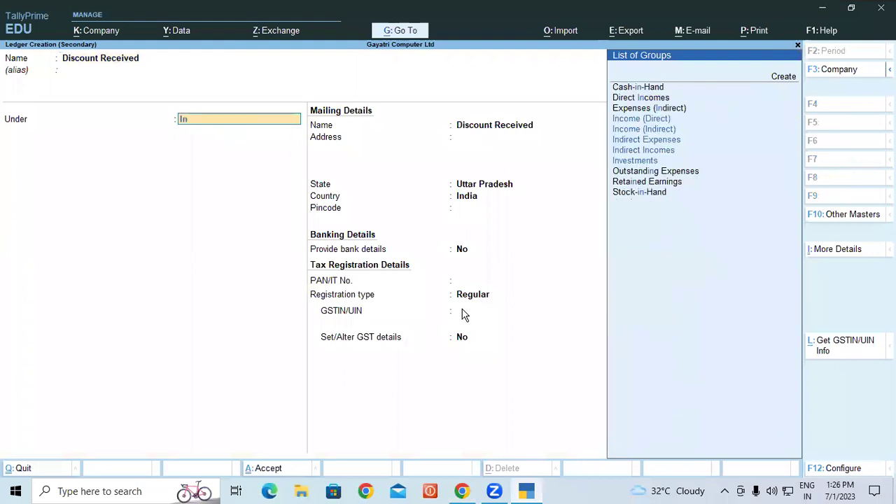
key("Down")
key("Down")
key("Down")
key("Down")
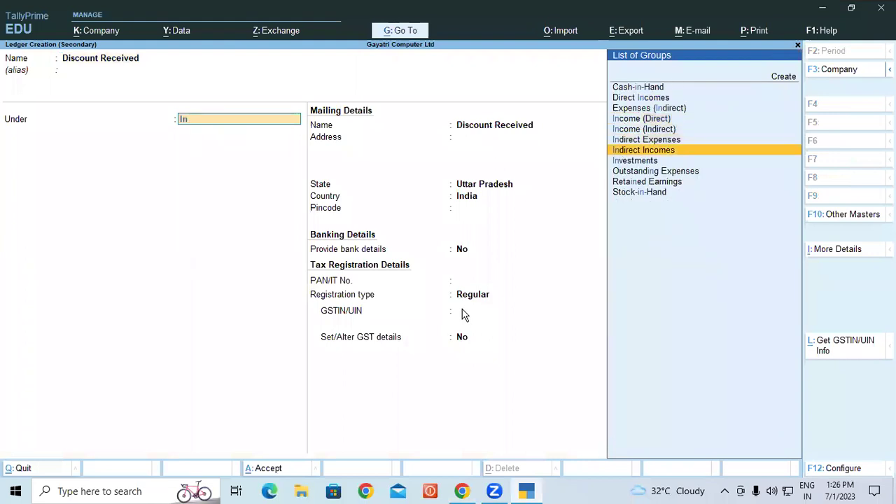
key("Return")
key("Return")
key("Return")
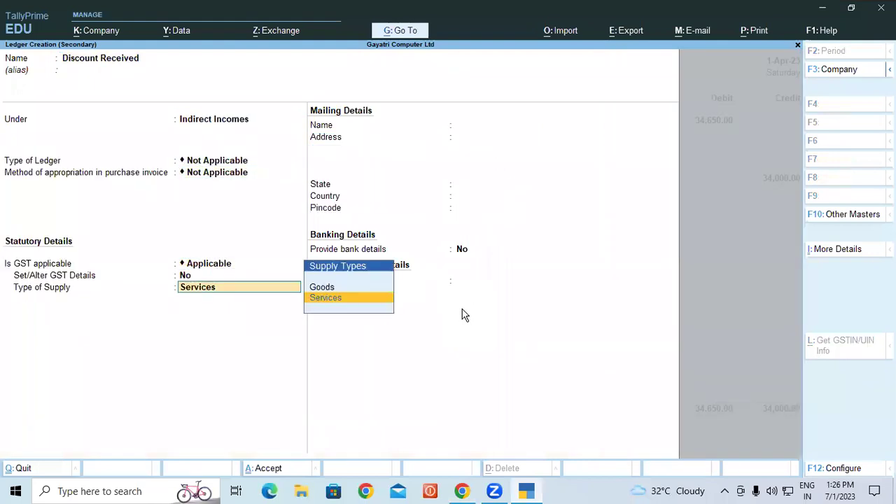
key("Return")
key("Return")
key("Return")
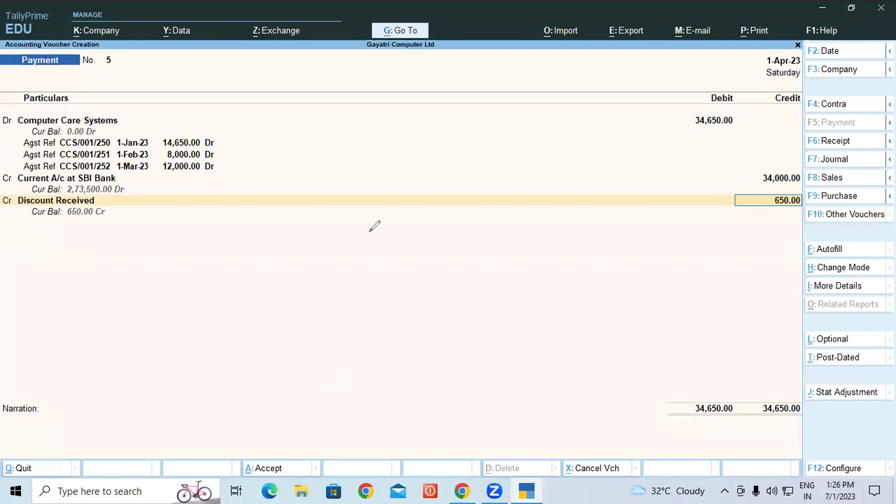
mouse_move(369, 251)
left_mouse_down()
mouse_move(380, 242)
mouse_move(376, 216)
mouse_move(364, 220)
mouse_move(371, 236)
mouse_move(419, 214)
mouse_move(448, 219)
mouse_move(470, 190)
left_mouse_up()
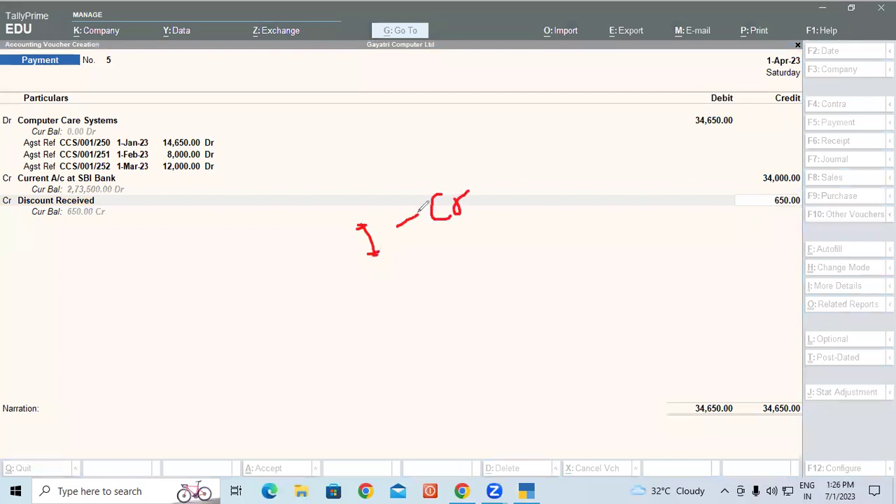
mouse_move(462, 228)
left_mouse_down()
mouse_move(468, 261)
mouse_move(502, 235)
mouse_move(506, 218)
left_mouse_up()
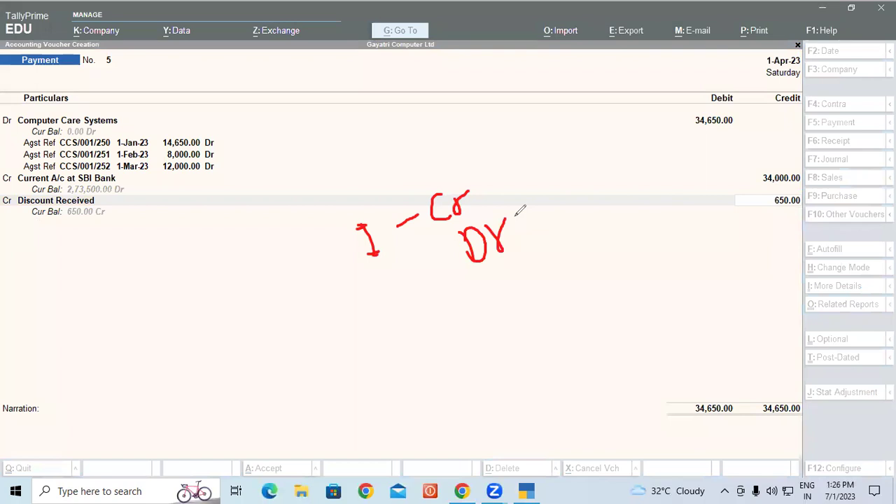
left_click_drag(480, 205, 494, 183)
key("Escape")
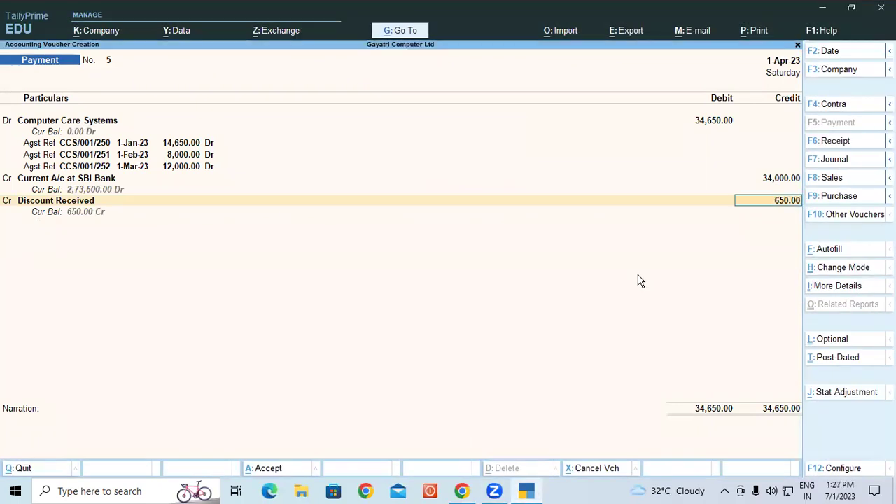
Step: Copy "Paid all due amount to Computer Care Systems as amount Rs. 34000 by SBI Current A/c by Cheque" from the PDF as narration and save the voucher
key("Return")
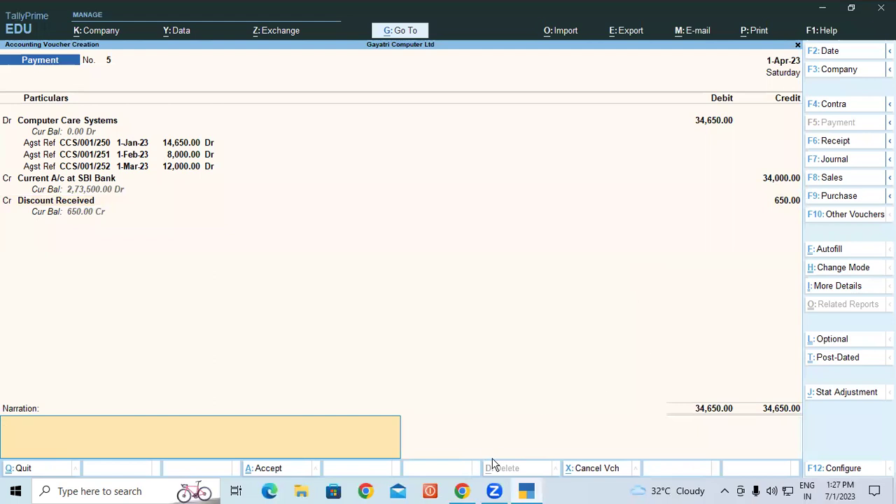
left_click(461, 491)
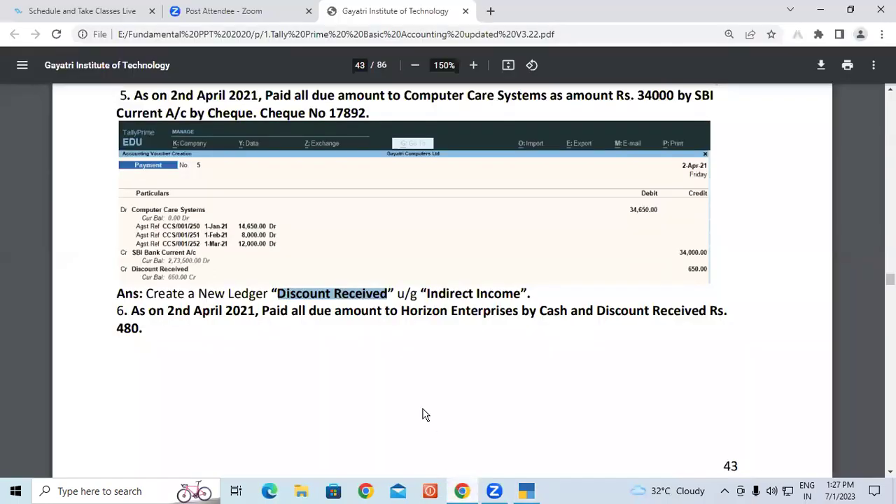
scroll(390, 135, "up", 1)
left_click_drag(267, 161, 273, 179)
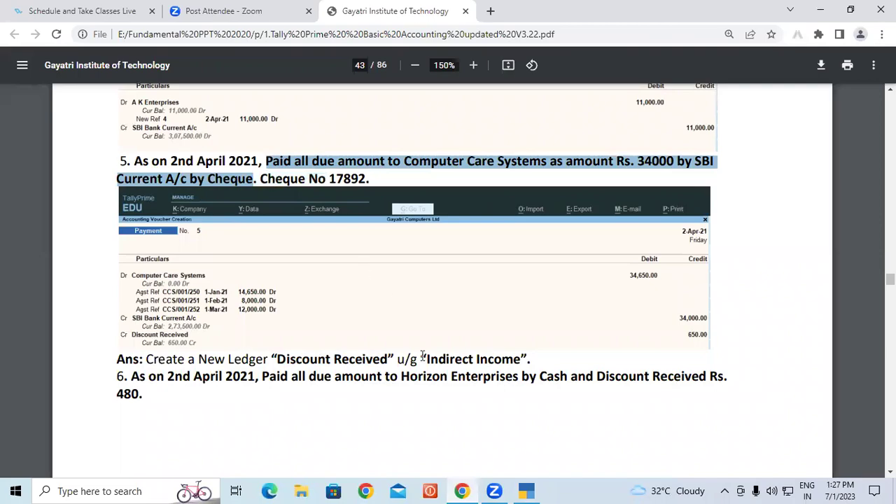
left_click(526, 491)
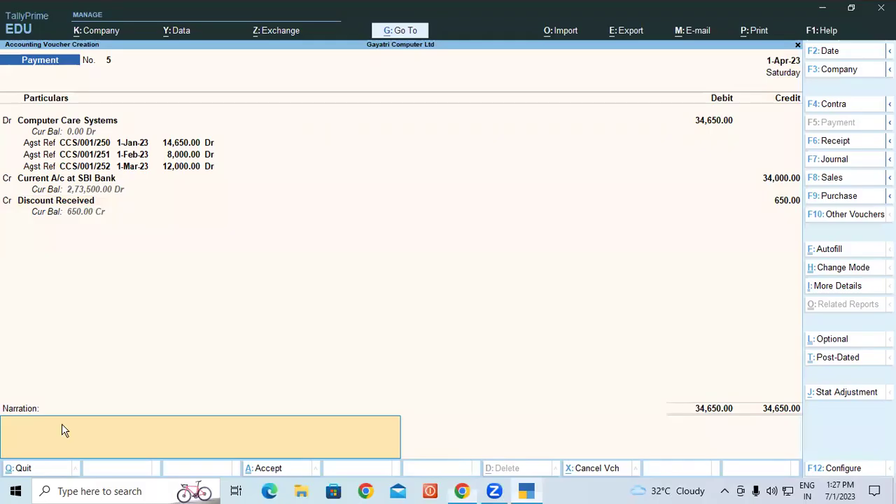
key("ctrl+alt+v")
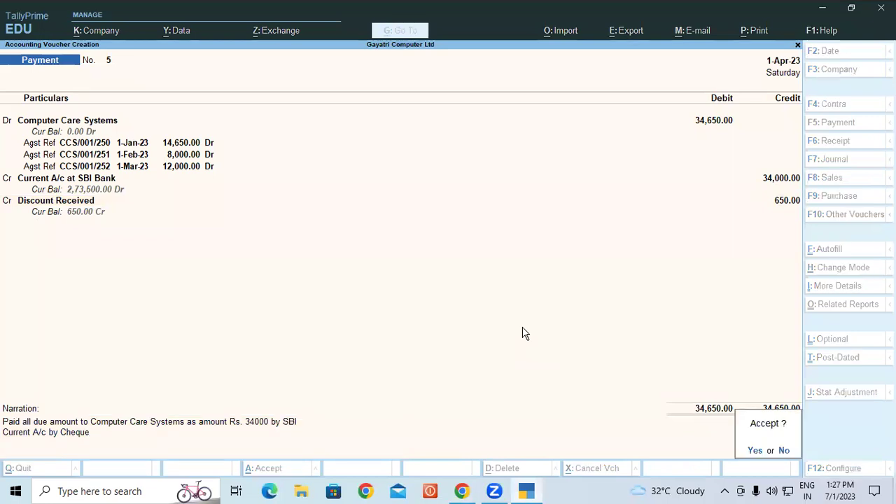
key("Return")
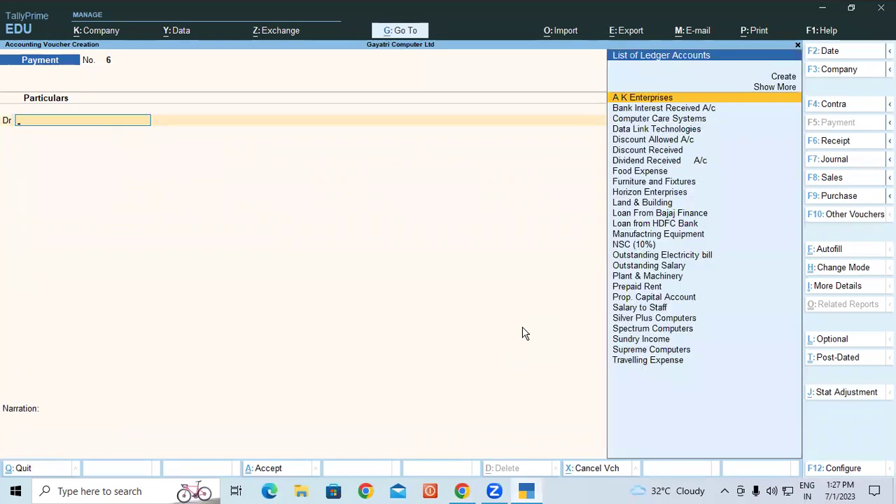
Step: Switch to the PDF, read exercise 6 on paying Horizon Enterprises, and return to the TallyPrime payment voucher
left_click(461, 490)
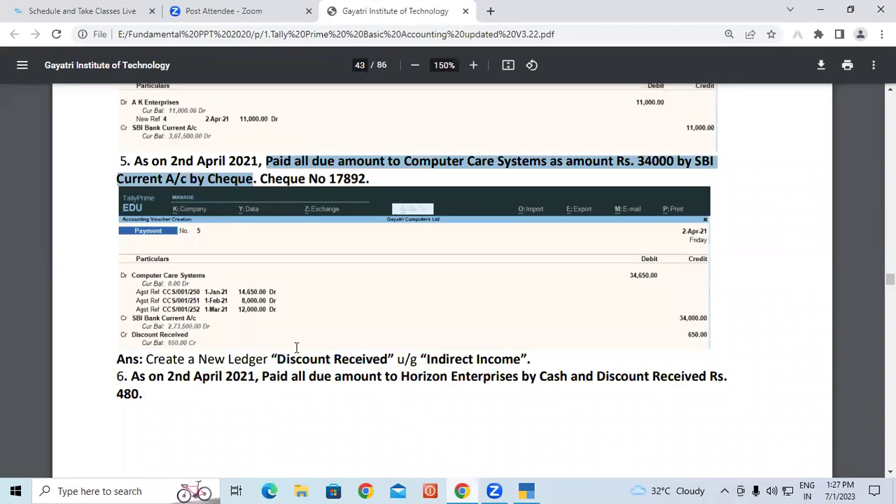
scroll(133, 190, "down", 3)
left_click_drag(131, 183, 725, 191)
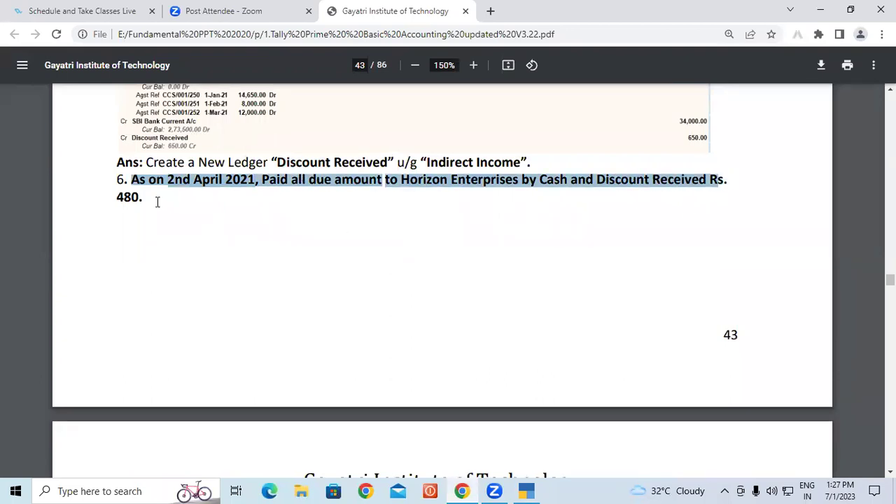
left_click(239, 193)
left_click_drag(291, 183, 505, 182)
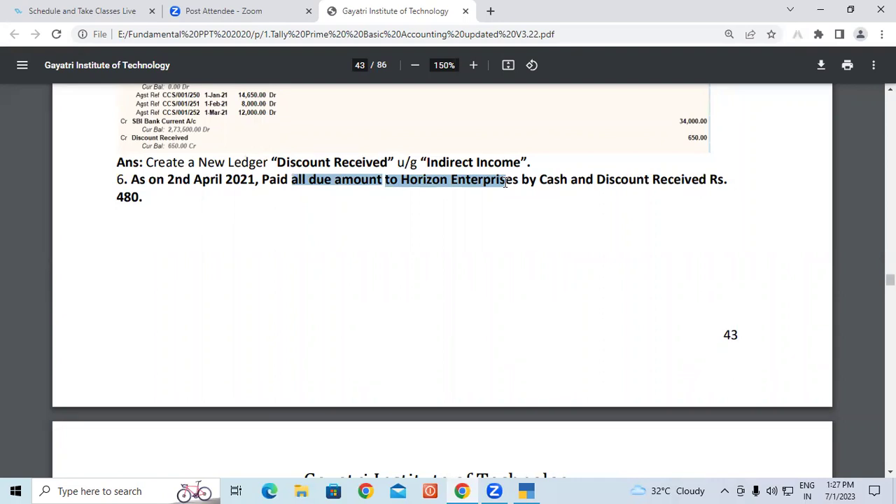
left_click_drag(114, 200, 138, 200)
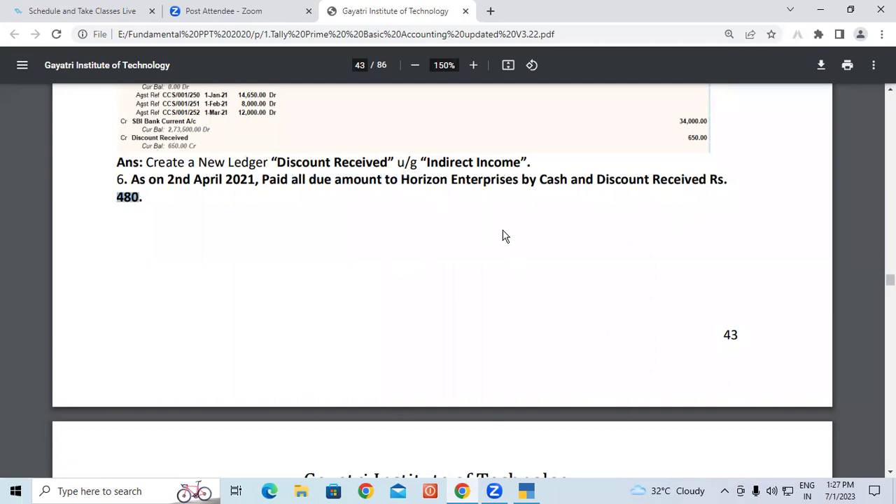
scroll(502, 236, "down", 1)
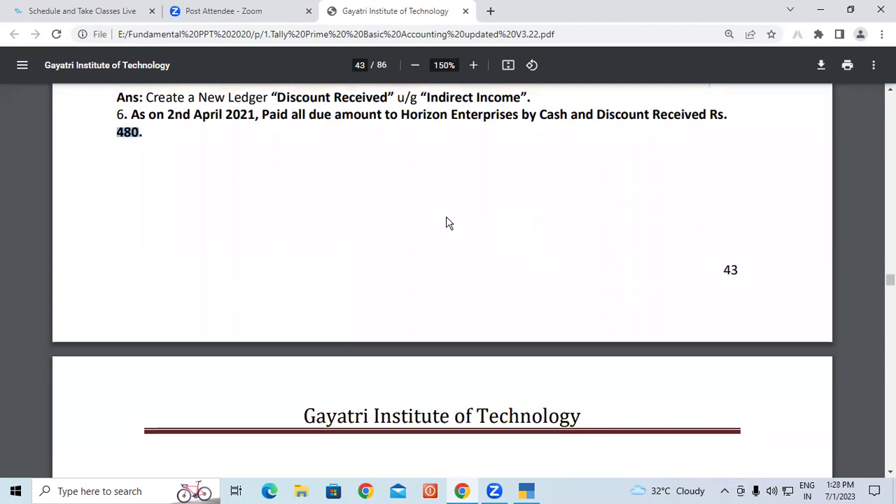
scroll(446, 222, "up", 2)
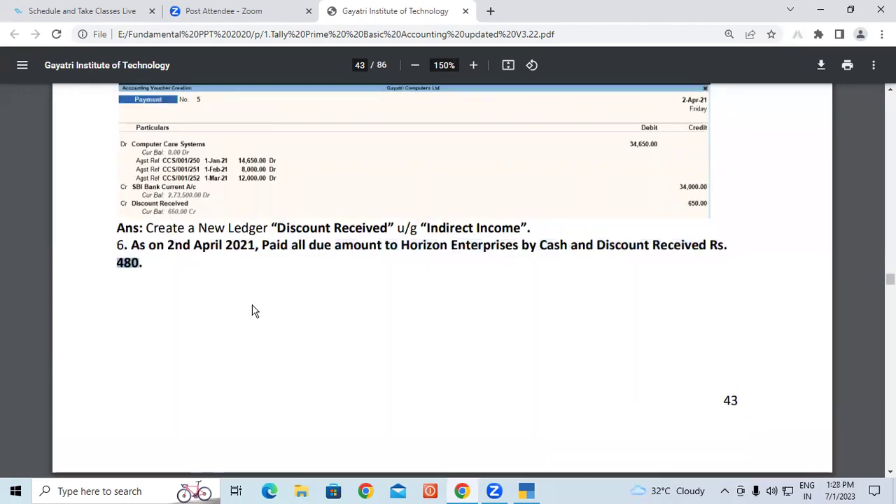
left_click(531, 492)
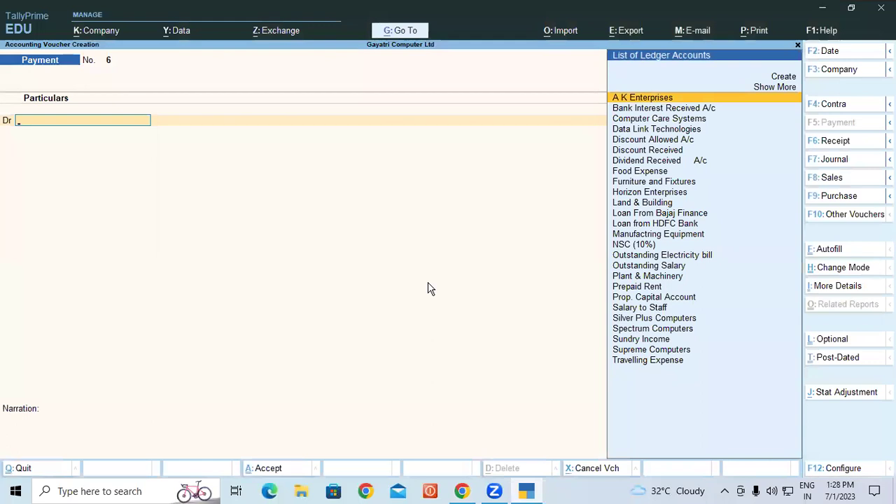
Step: Debit Horizon Enterprises with 15,480 in payment voucher 6
left_click(620, 193)
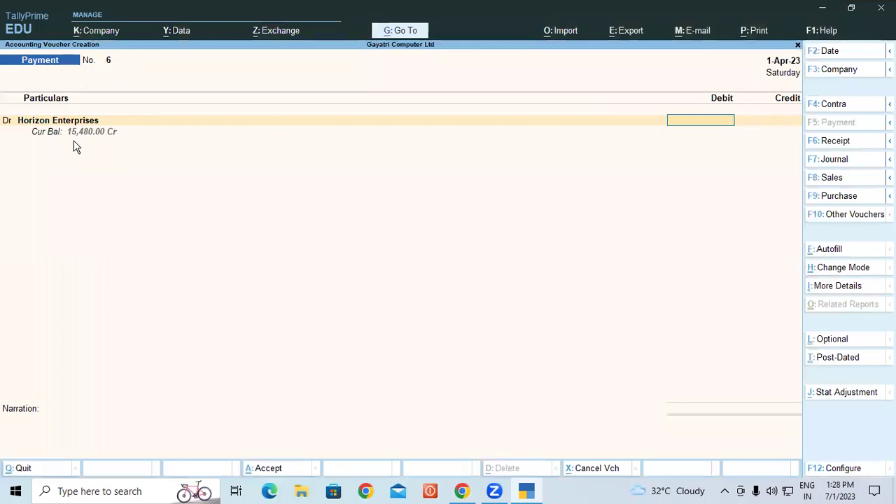
type("15,480")
key("Return")
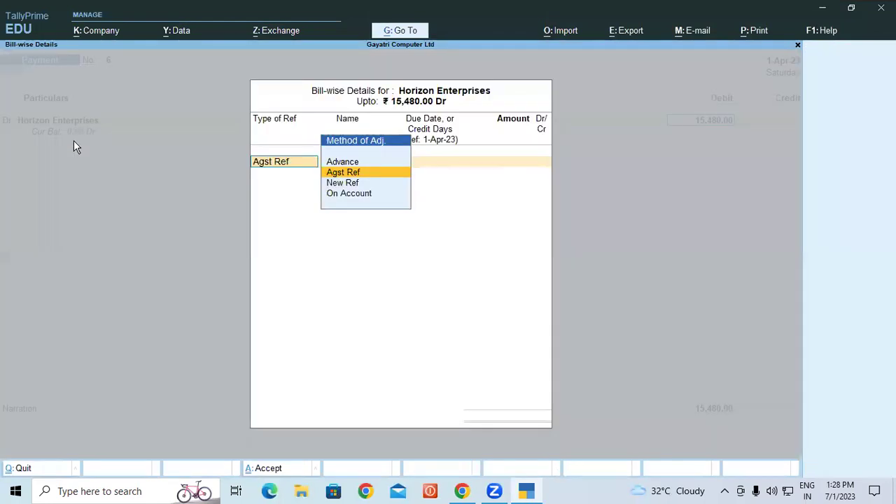
Step: Allocate the Horizon Enterprises debit as Agst Ref to pending bills HE/002/201 for 5,480 and HE/002/202 for 10,000
key("Return")
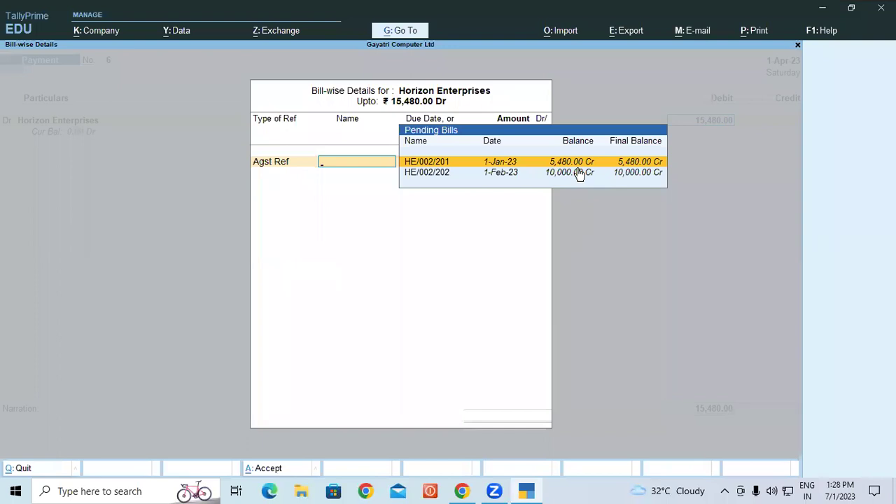
key("Return")
key("Return")
key("Return")
key("Return")
key("Return")
key("Return")
key("Return")
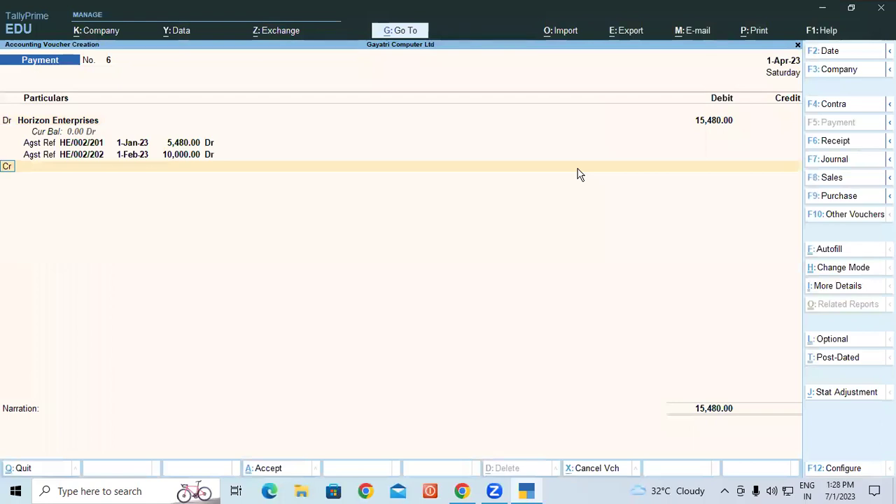
Step: Credit Discount Received with 480 and check the amount against exercise 6 in the PDF
key("Return")
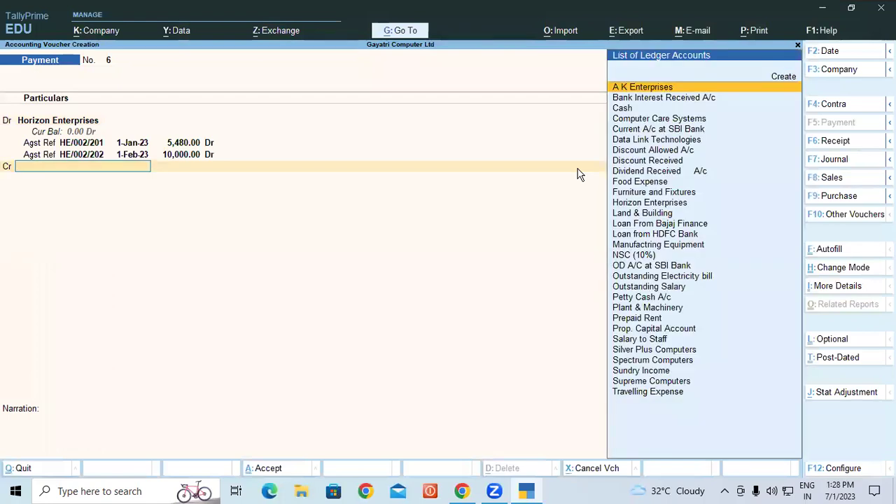
key("Down")
key("Down")
key("Down")
key("Down")
key("Down")
key("Down")
key("Down")
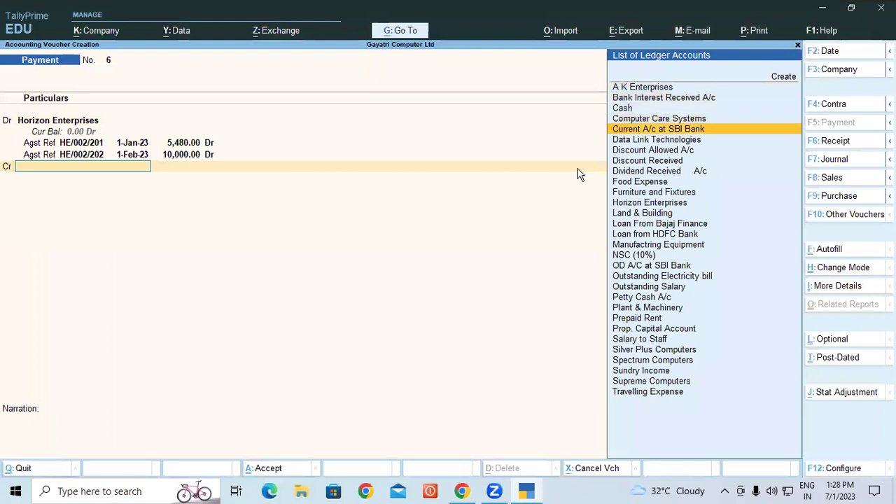
key("Return")
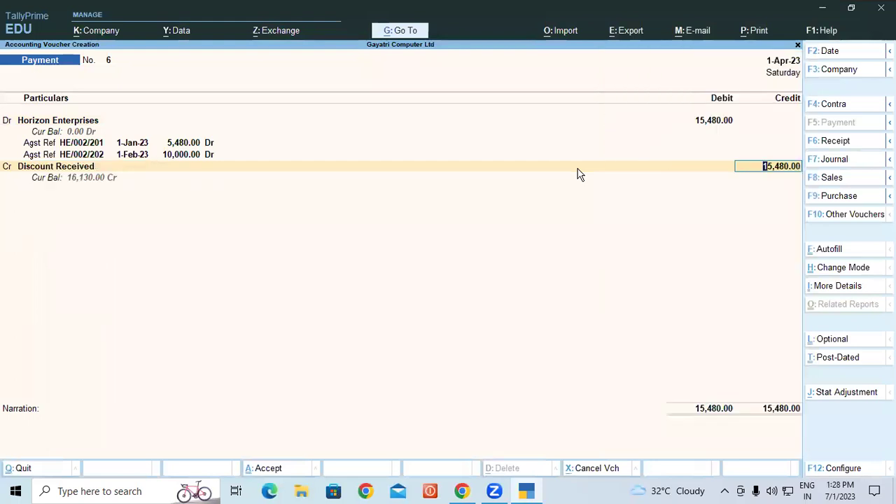
key("BackSpace")
type("480")
left_click(463, 491)
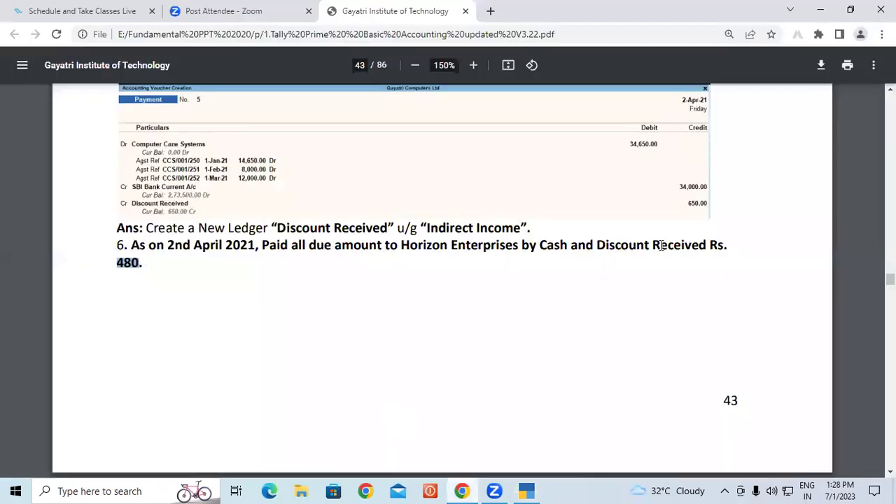
left_click_drag(660, 245, 64, 270)
left_click_drag(117, 263, 144, 265)
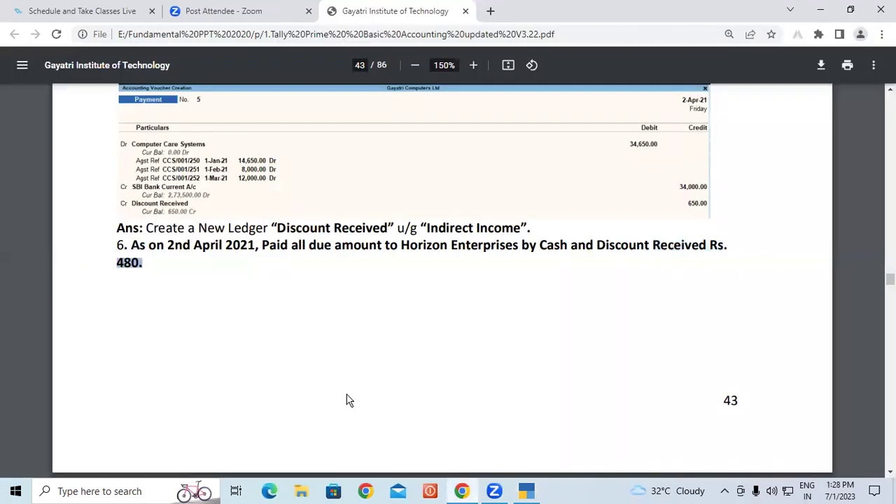
left_click(526, 492)
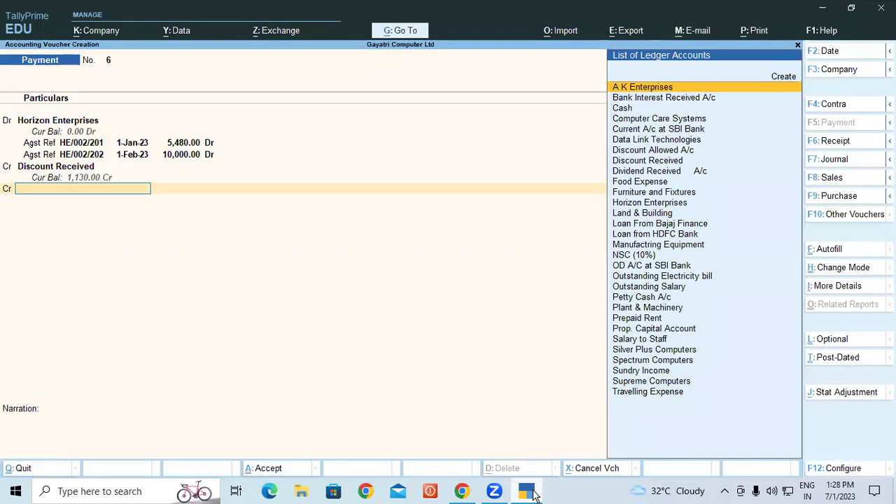
Step: Credit Cash with the remaining 15,000 in the Horizon Enterprises voucher
key("Down")
key("Down")
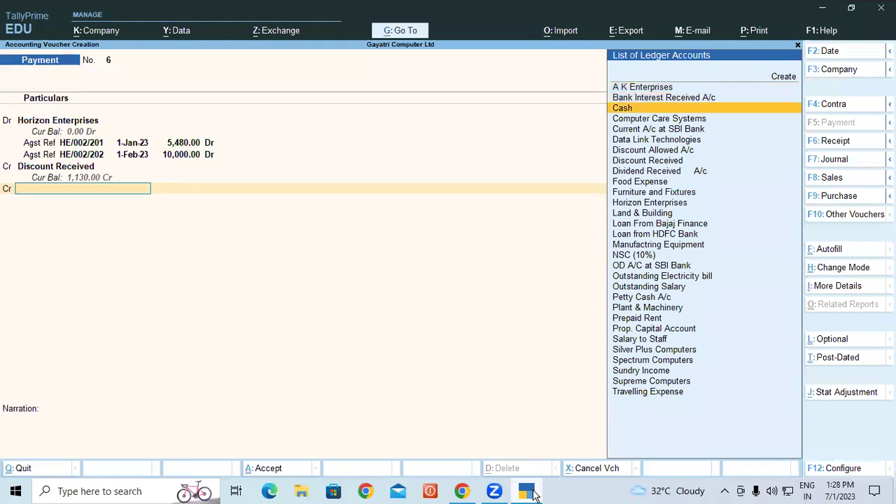
key("Return")
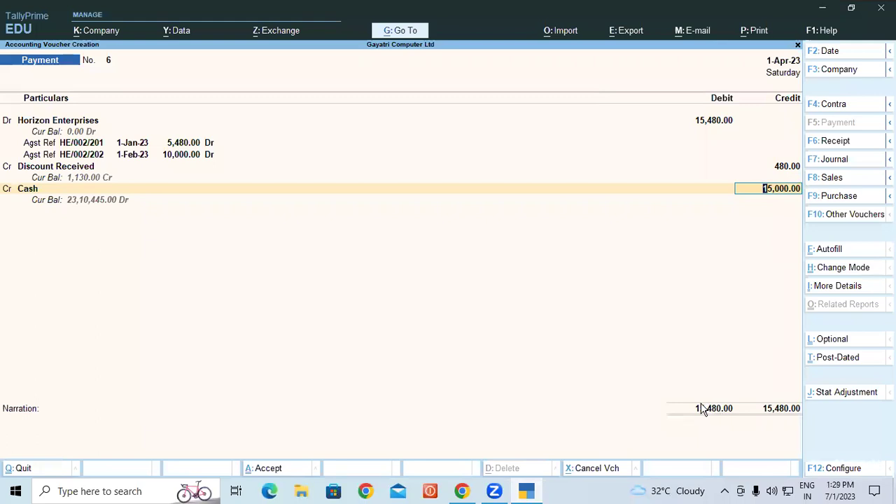
key("Return")
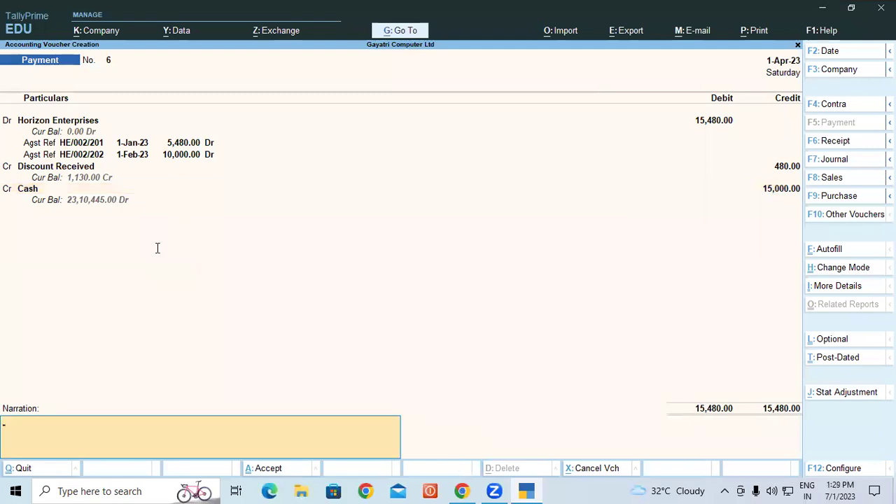
Step: Copy "Paid all due amount to Horizon Enterprises by Cash and Discount Received Rs. 480." from the PDF as narration and save the voucher
key("alt+Tab")
left_click_drag(264, 245, 147, 268)
key("ctrl+c")
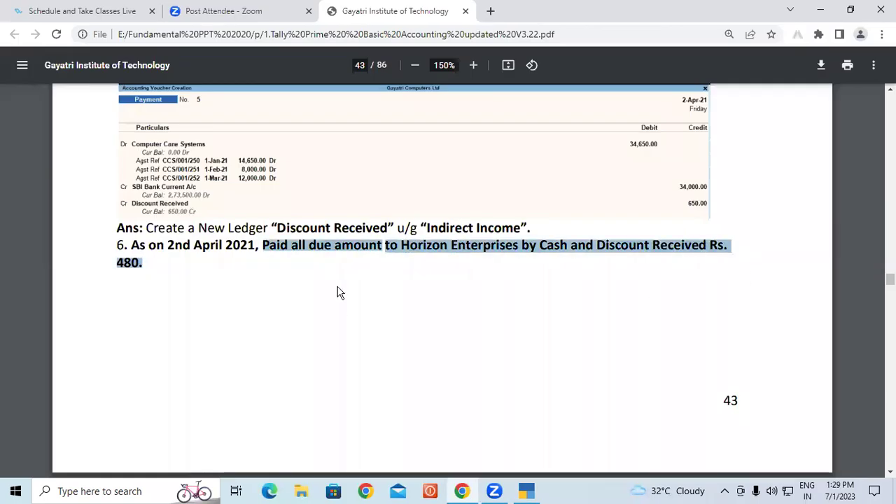
left_click(532, 492)
key("ctrl+v")
key("Return")
key("Return")
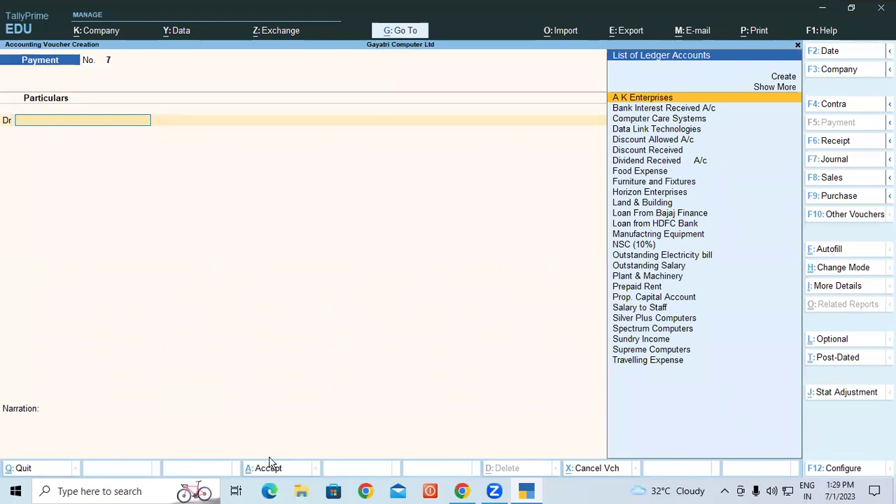
Step: Switch to the PDF, read exercise 7's Silver Plus Computers settlement, discount and cheque details, and return to the new payment voucher
key("alt+Tab")
scroll(273, 284, "down", 6)
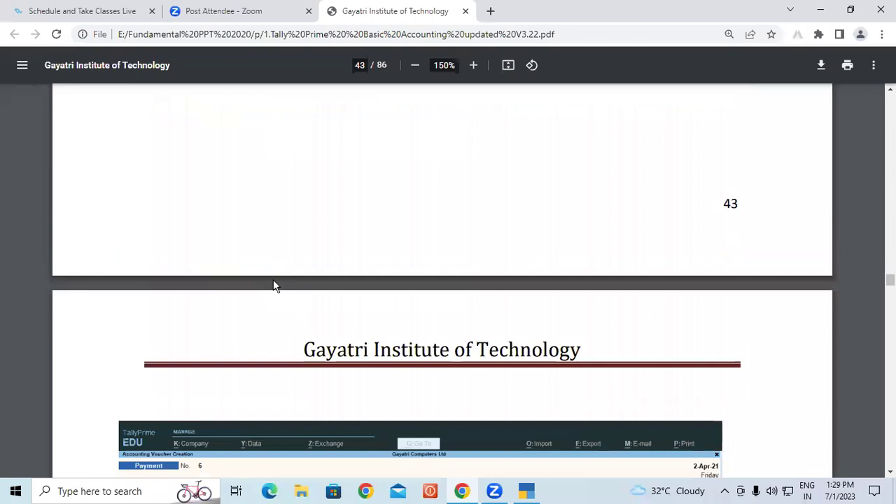
scroll(268, 278, "down", 1)
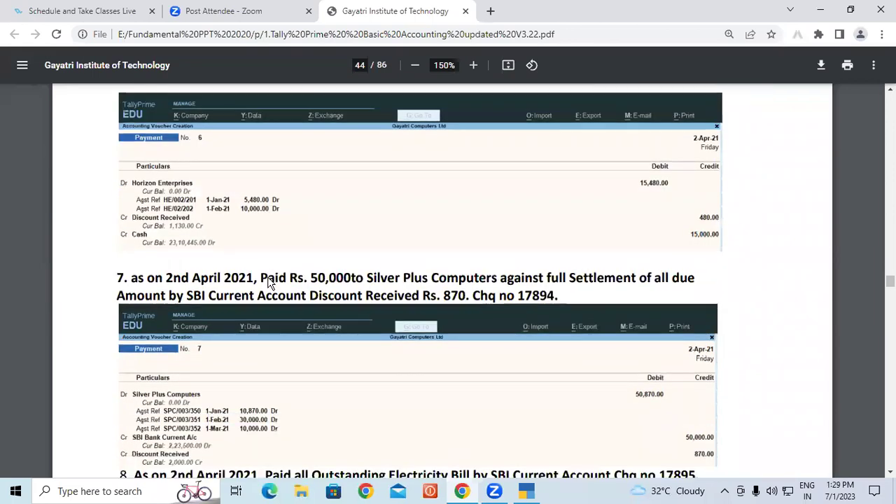
scroll(267, 280, "down", 1)
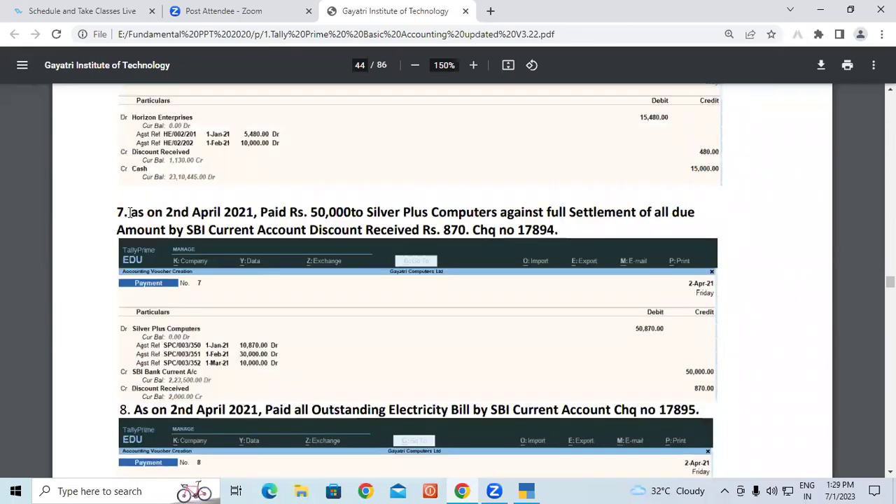
left_click_drag(166, 212, 634, 215)
left_click(276, 213)
left_click(311, 212)
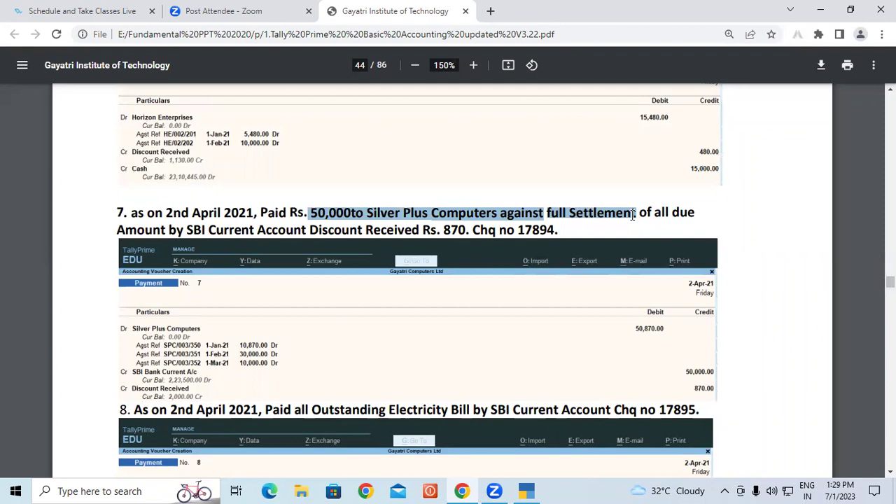
left_click_drag(648, 214, 697, 213)
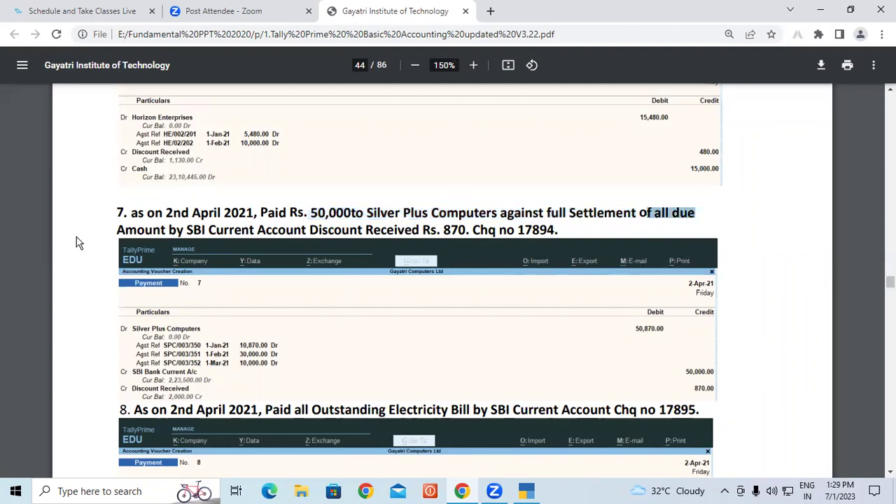
left_click_drag(169, 231, 558, 233)
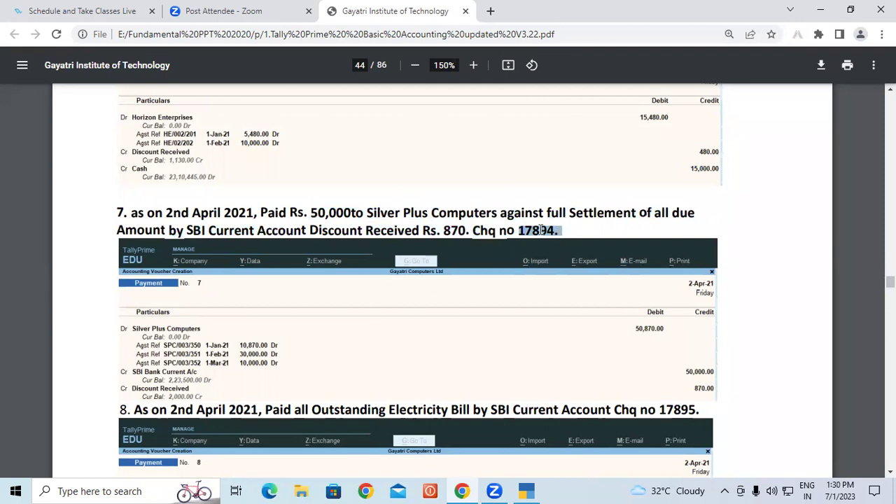
left_click_drag(367, 213, 483, 210)
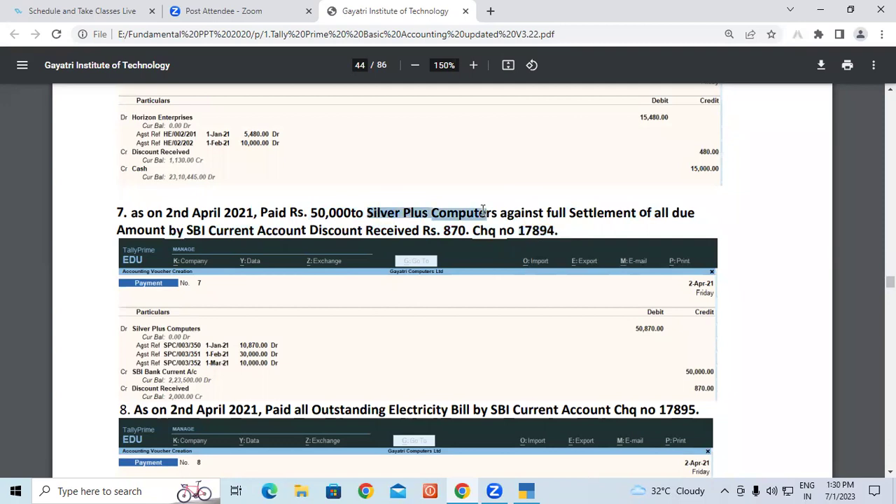
key("alt+Tab")
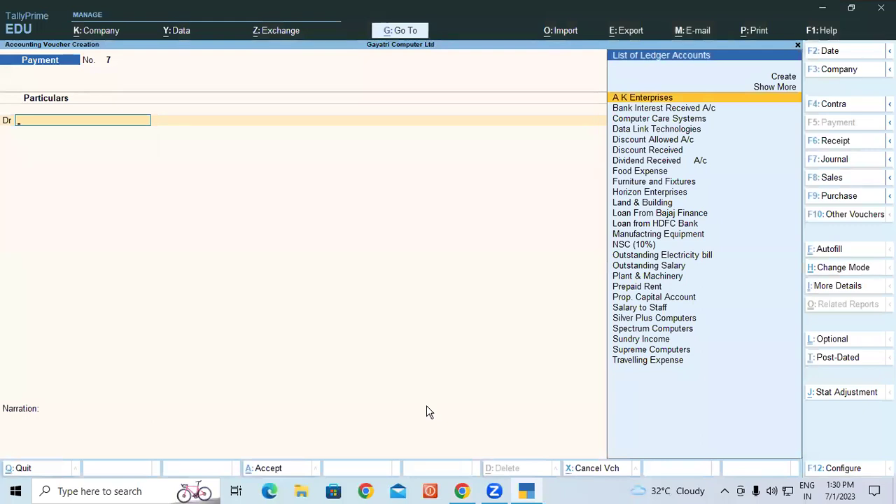
Step: Debit Silver Plus Computers with 50,870 in payment voucher 7
key("Down")
key("Down")
key("Down")
key("Down")
key("Down")
key("Down")
key("Down")
key("Down")
key("Down")
key("Down")
key("Down")
key("Down")
key("Down")
key("Down")
key("Down")
key("Down")
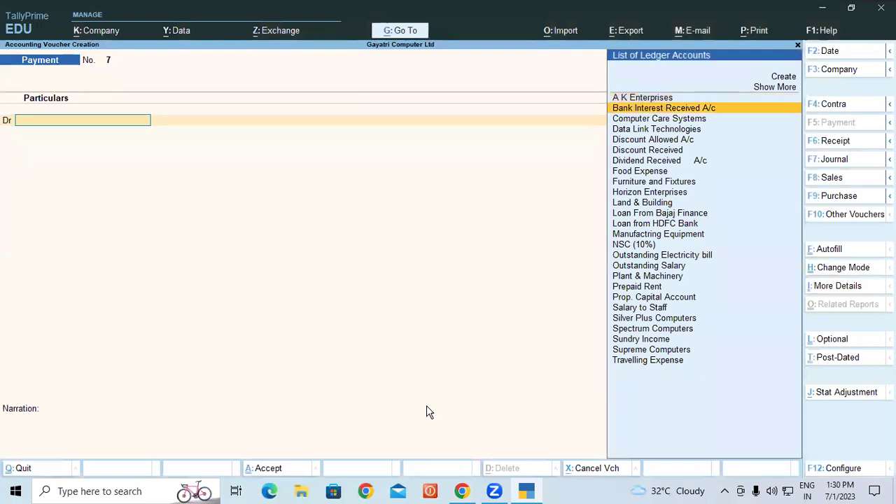
key("Down")
key("Down")
key("Down")
key("Down")
key("Down")
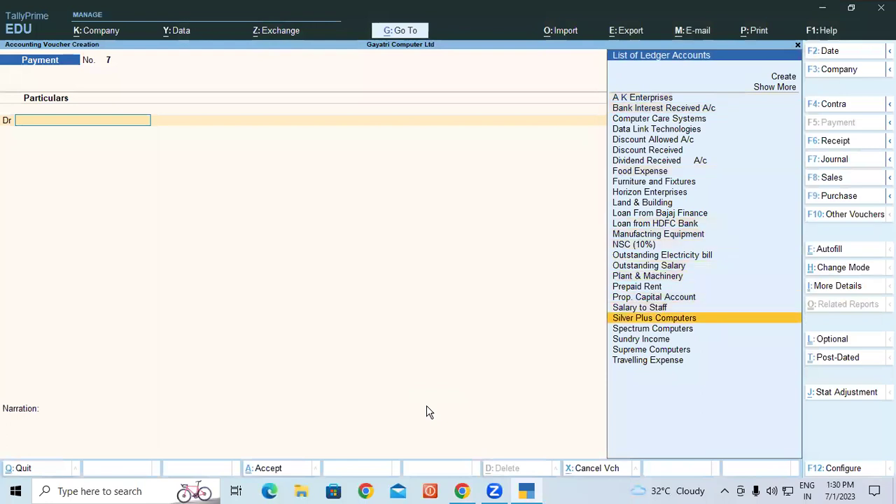
key("Return")
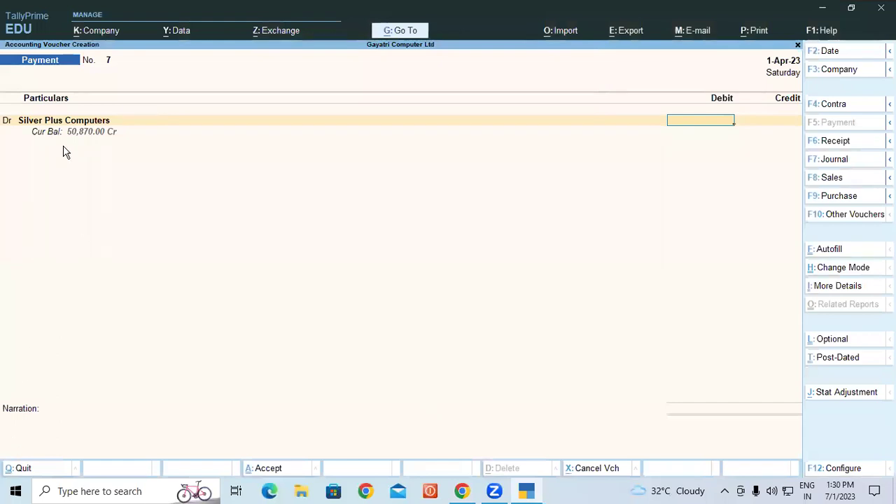
type("50870")
key("Return")
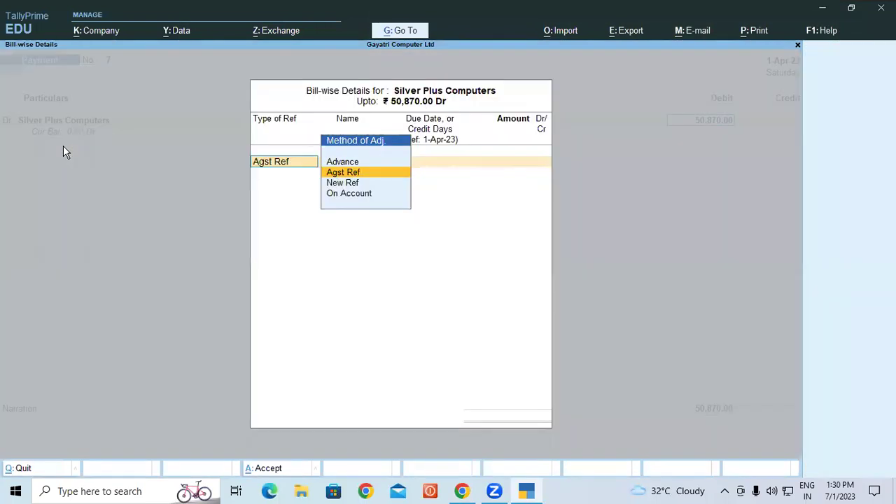
Step: Allocate the Silver Plus Computers debit against pending bills SPC/003/350 for 10,870, SPC/003/351 for 30,000 and SPC/003/352 for 10,000
key("Return")
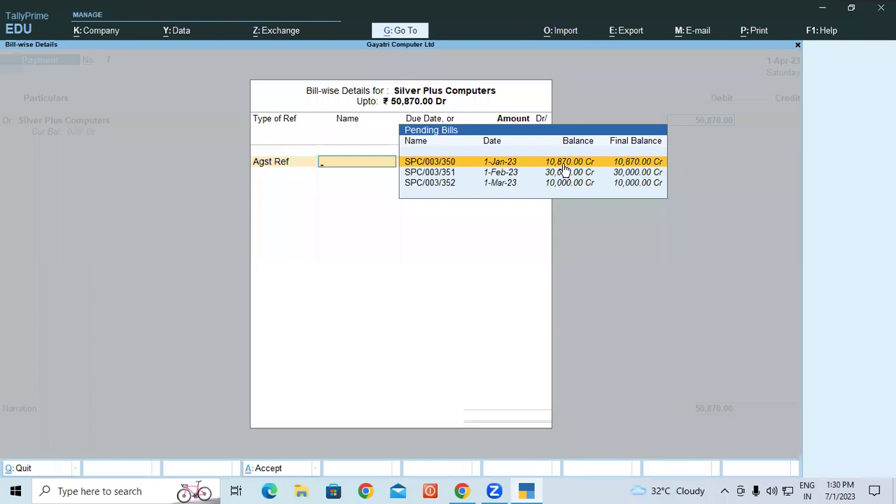
left_click(559, 163)
key("Return")
key("Return")
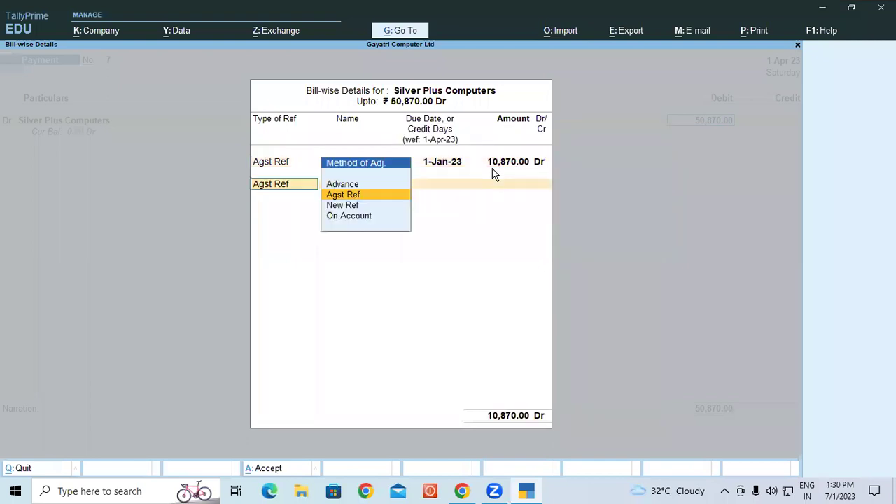
key("Return")
key("Return")
key("Return")
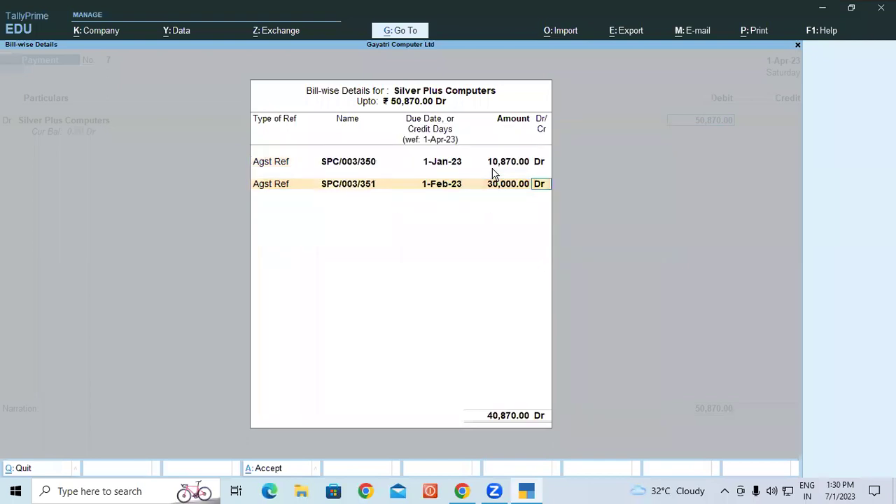
key("Return")
key("Return")
key("Return")
key("Return")
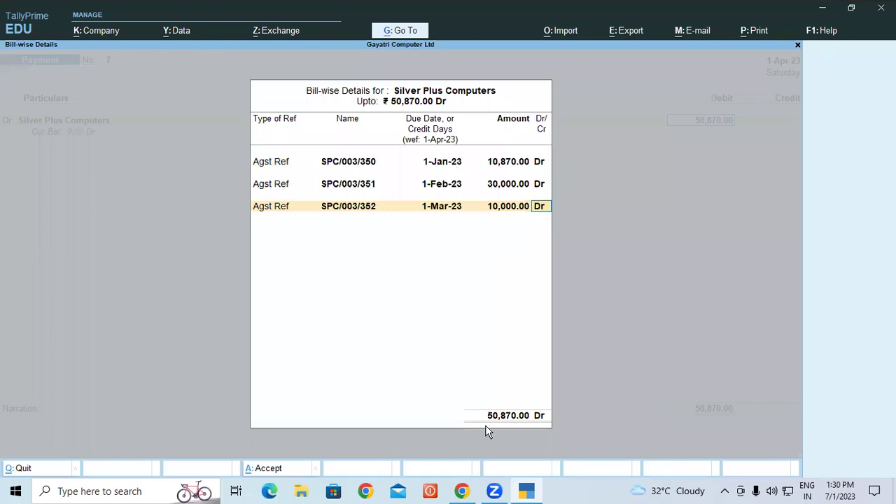
key("Return")
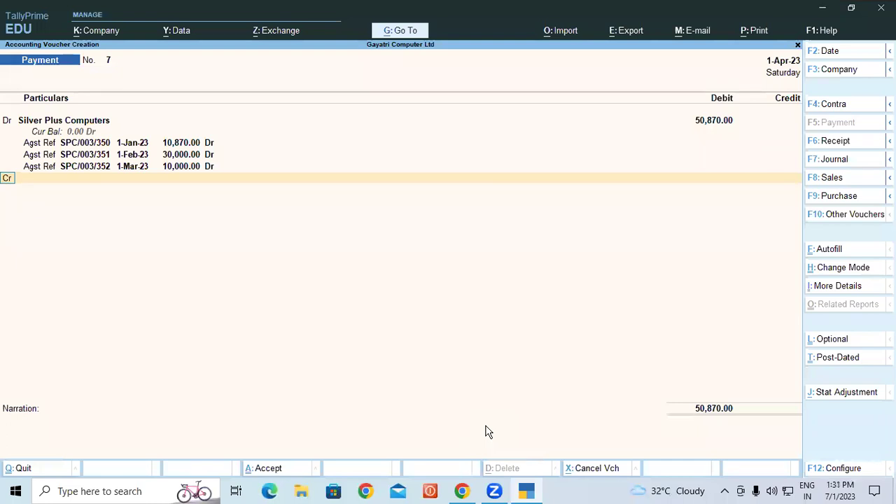
key("Return")
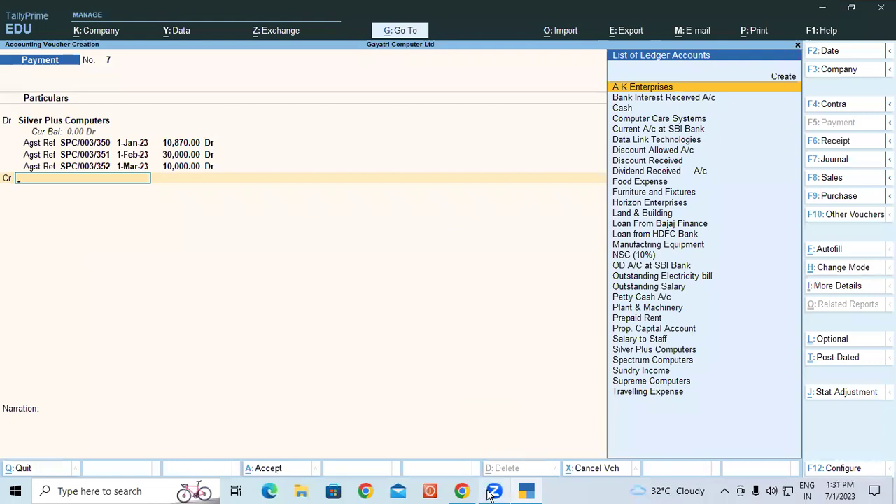
mouse_move(467, 494)
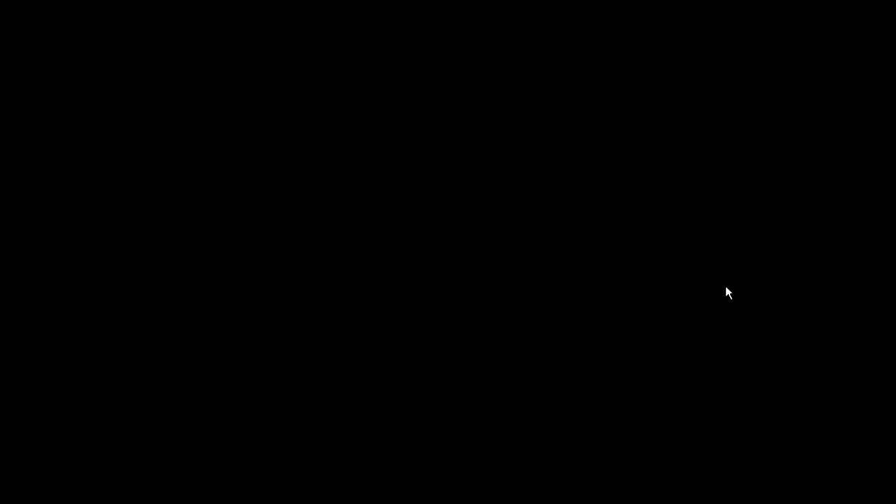
key("BackSpace")
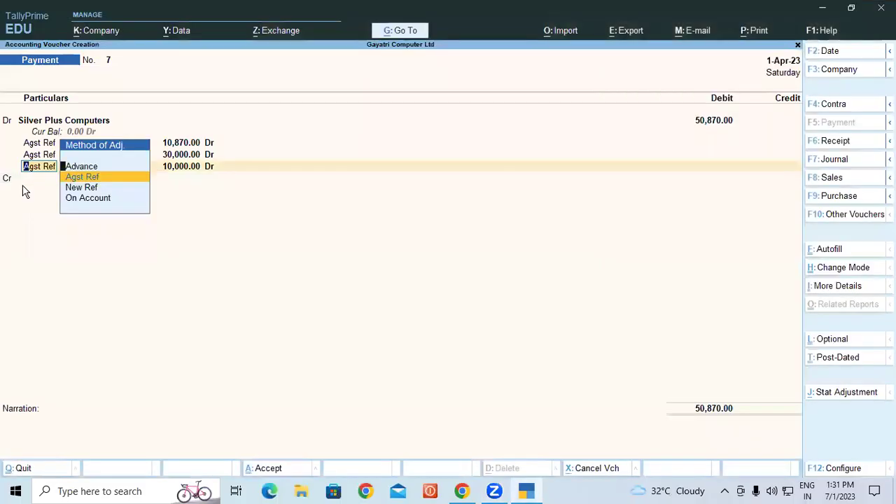
key("Return")
key("Return")
key("Return")
key("Return")
key("Return")
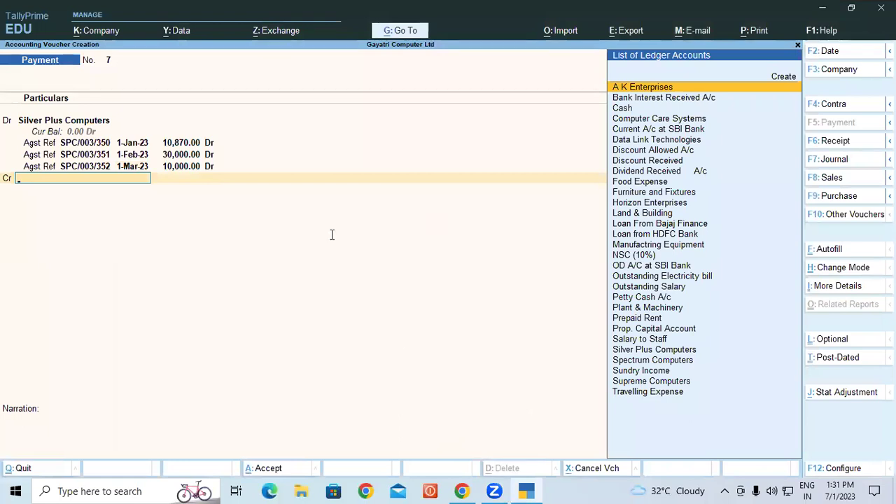
Step: Credit Discount Received with 870 in the Silver Plus Computers payment voucher
key("alt+Tab")
left_click(525, 492)
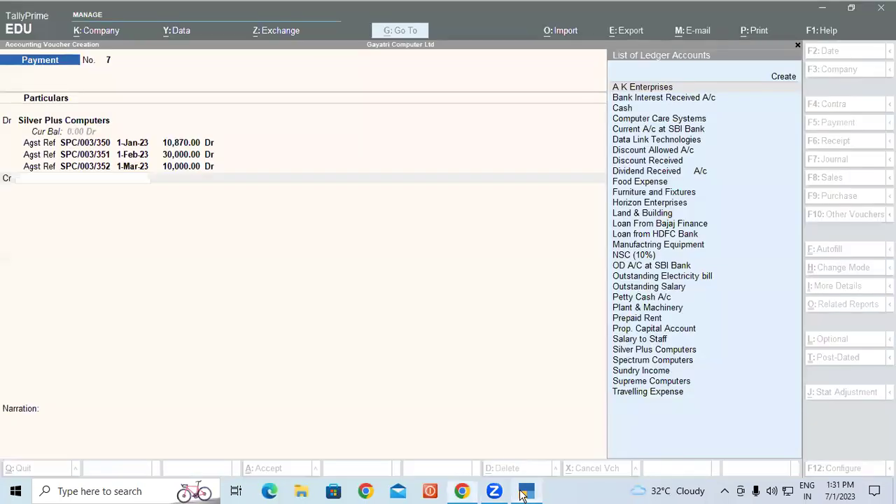
key("Down")
key("Down")
key("Down")
key("Down")
key("Down")
key("Down")
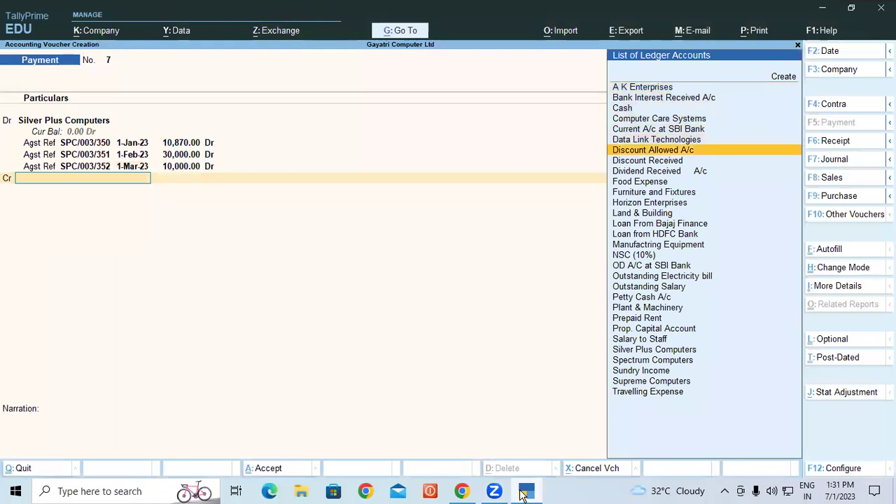
key("Down")
key("Return")
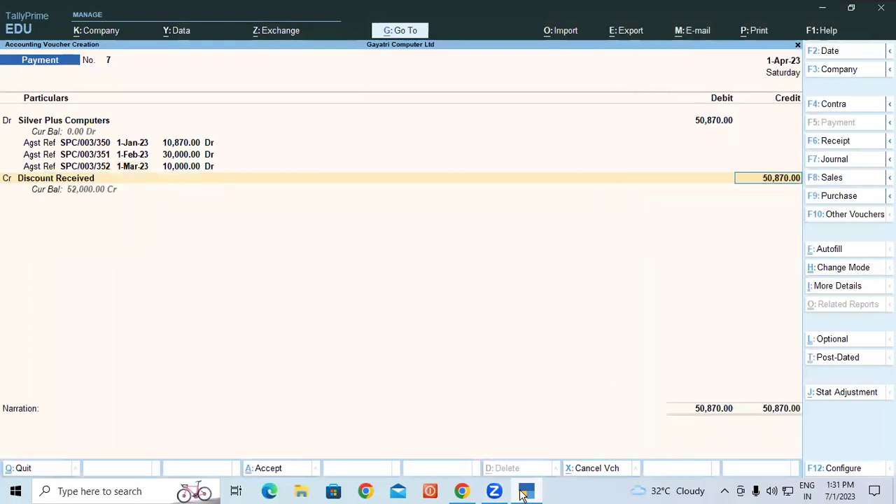
key("BackSpace")
type("870")
key("Return")
Step: Credit Current A/c at SBI Bank with the remaining 50,000 in payment voucher 7
key("Return")
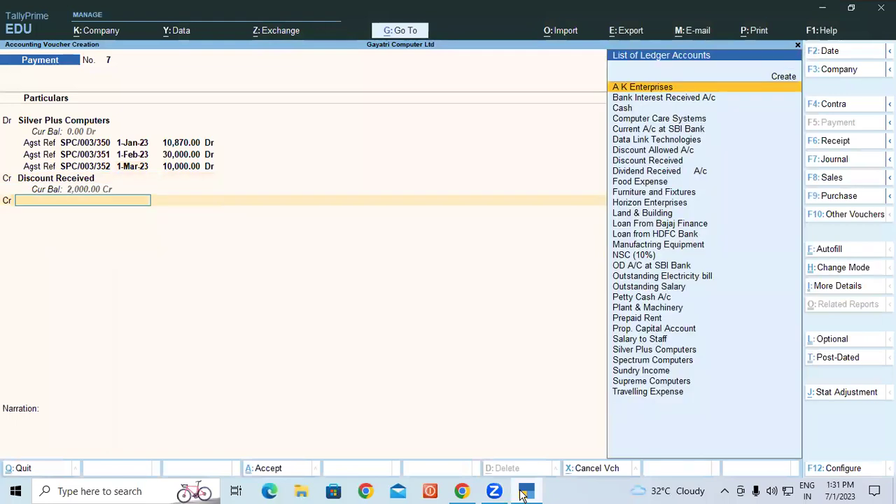
key("Down")
key("Down")
key("Down")
key("Down")
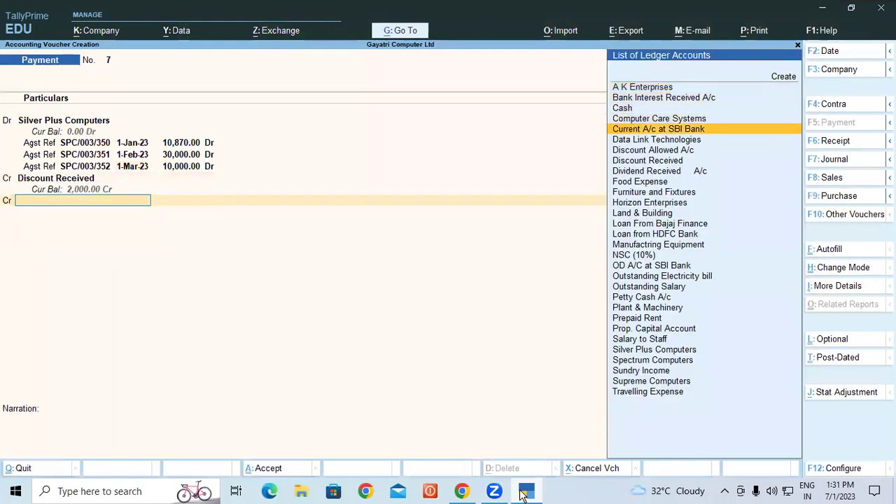
key("Return")
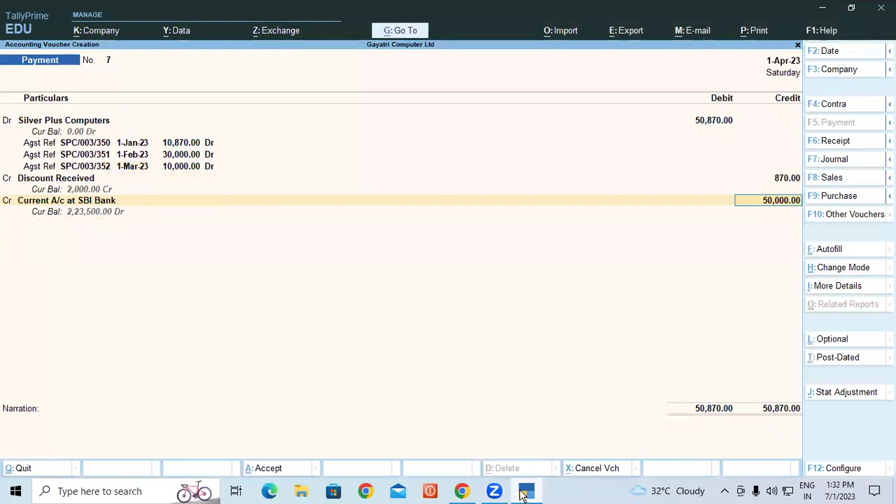
key("Return")
Step: Allocate the SBI bank payment as a cheque with instrument number 17894 dated 1-Apr-23
key("Return")
key("Return")
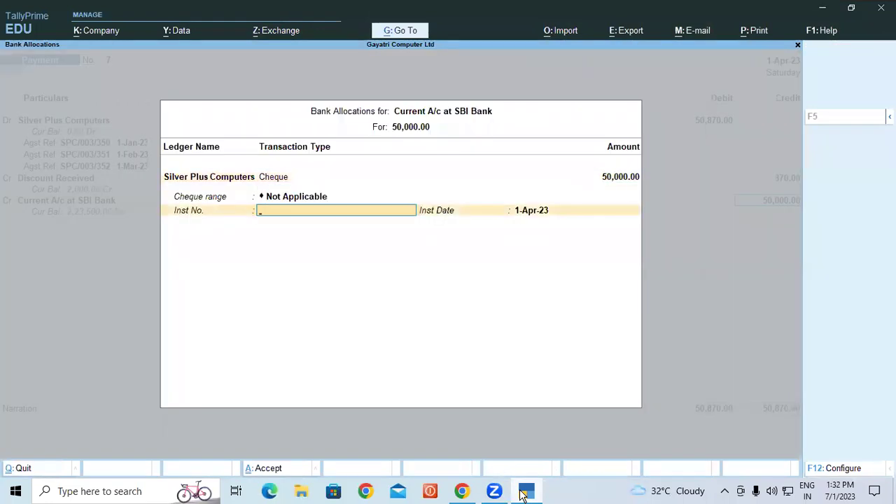
type("148")
key("BackSpace")
key("BackSpace")
type("7894")
key("Return")
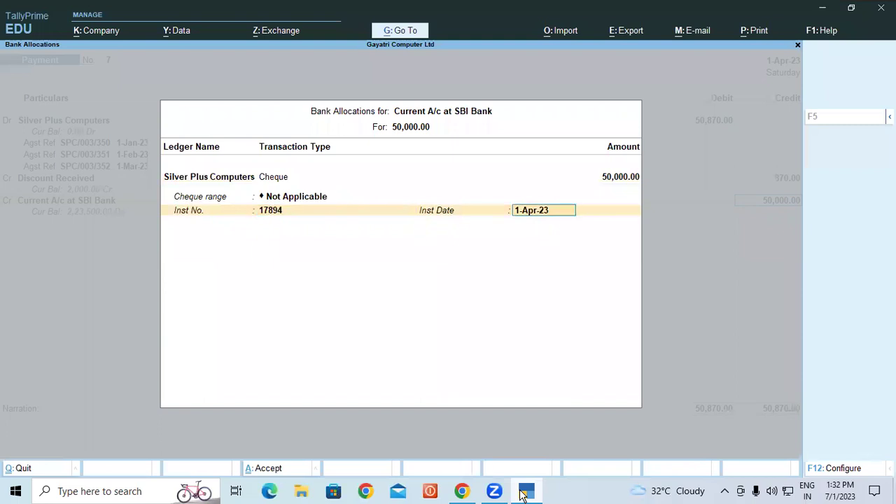
key("Return")
key("Return")
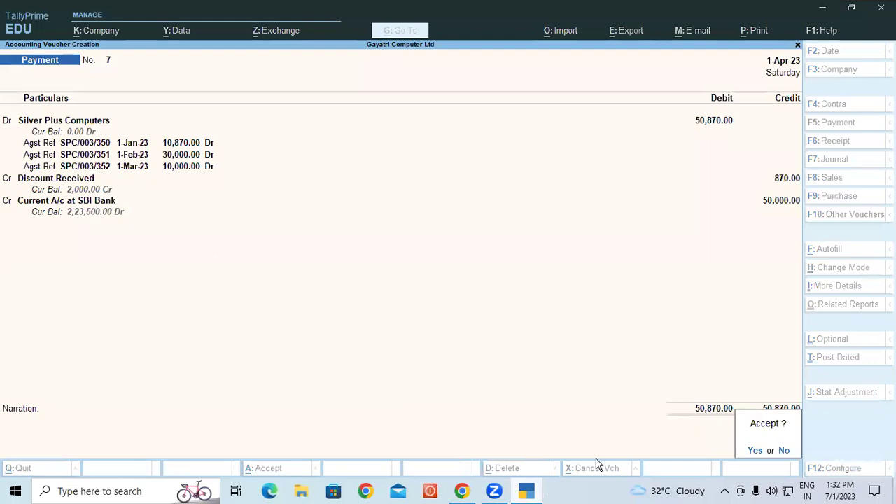
Step: Copy exercise 7's text from "Paid Rs. 50,000to Silver Plus Computers" through "Chq no 17894" from the PDF as narration and save the voucher
key("Escape")
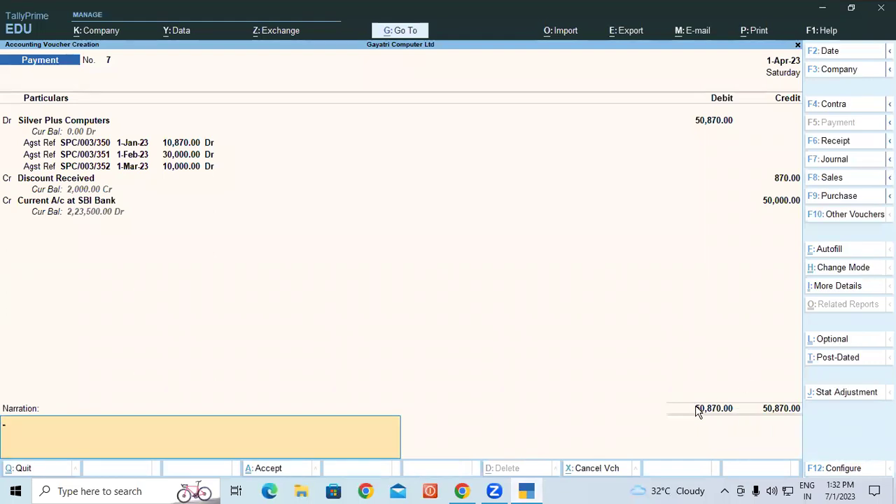
left_click(462, 491)
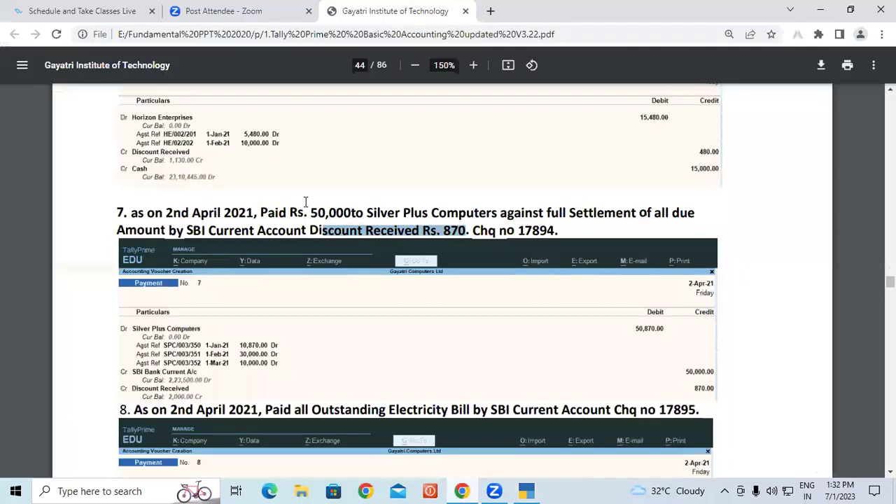
left_click_drag(262, 210, 555, 237)
key("ctrl+c")
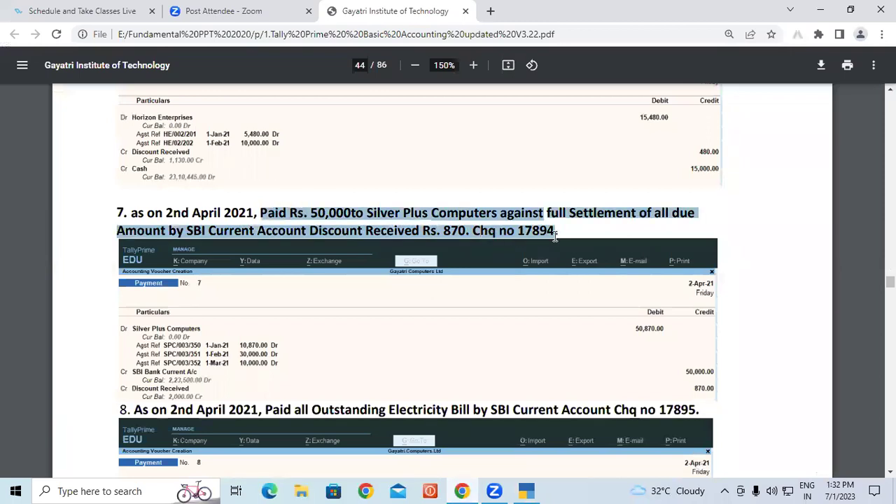
left_click(526, 491)
key("ctrl")
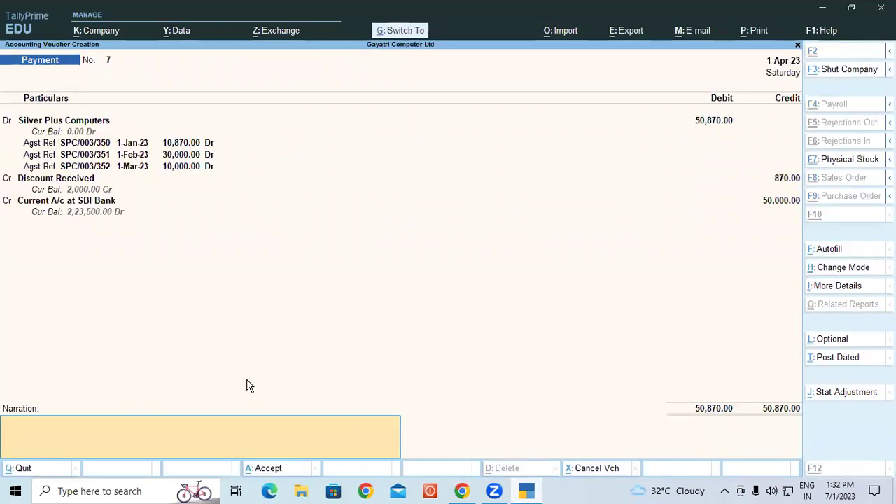
key("ctrl+v")
key("Return")
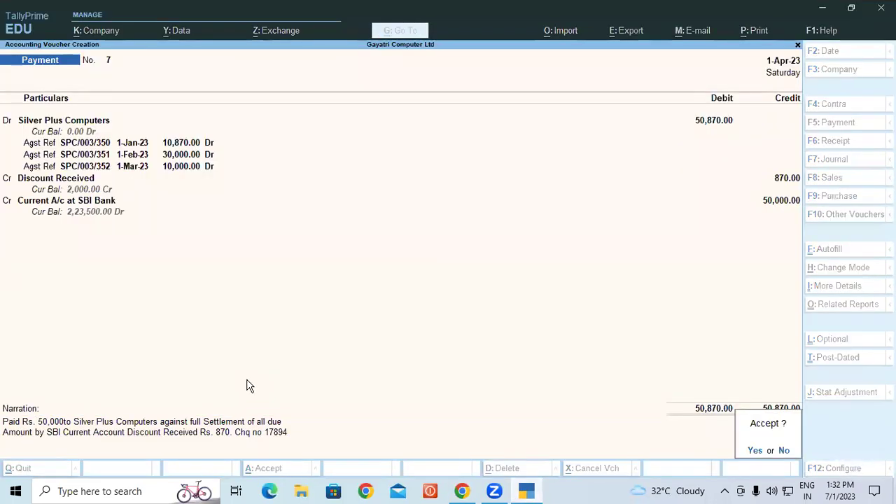
key("Return")
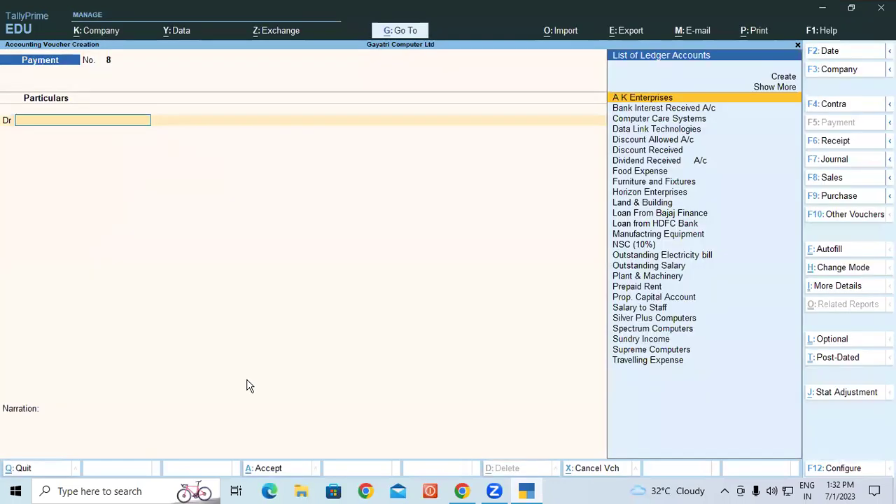
Step: Switch to the PDF, read exercise 8's outstanding electricity bill payment and cheque details, and return to payment voucher 8
left_click(462, 491)
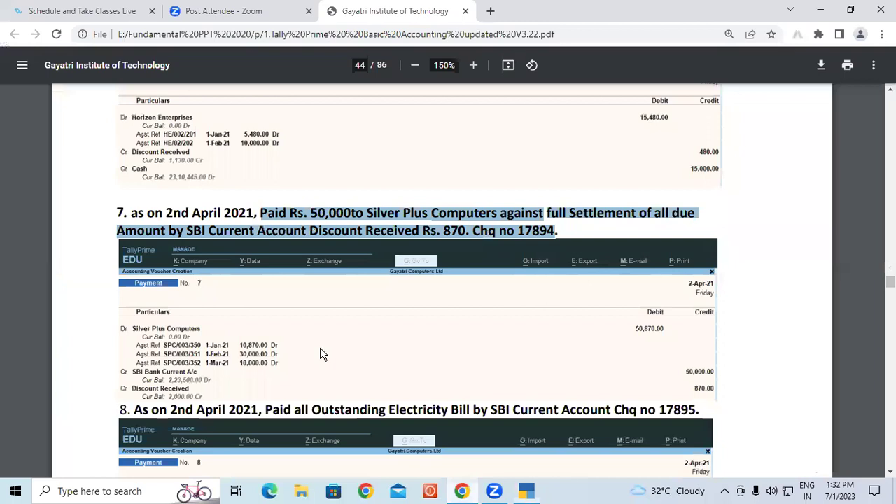
scroll(320, 354, "down", 3)
left_click_drag(135, 214, 698, 212)
left_click(269, 214)
left_click(698, 211)
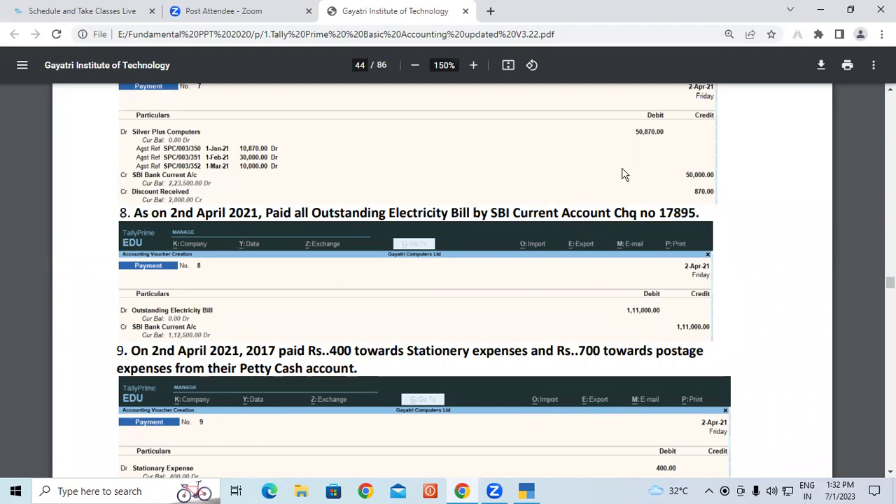
left_click(526, 492)
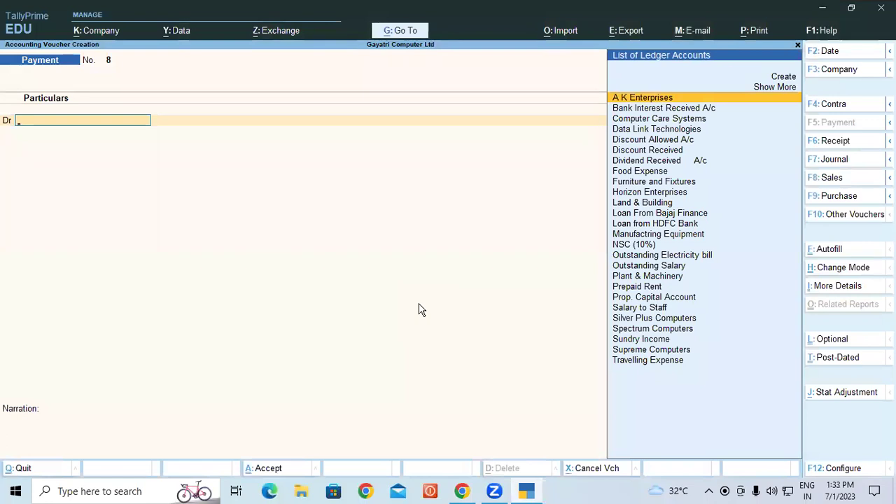
Step: Debit Outstanding Electricity bill with 1,11,000 in payment voucher 8
key("Down")
key("Down")
key("Down")
key("Down")
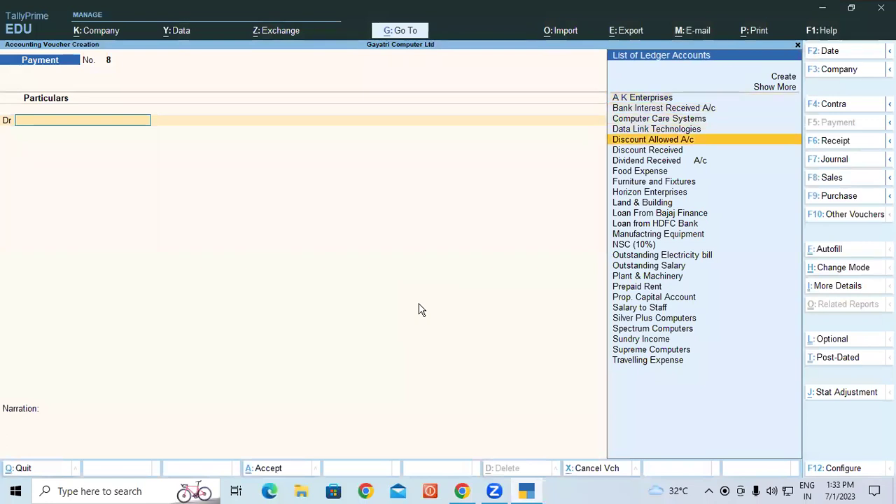
key("Down")
key("Down")
key("Down")
key("Down")
key("Down")
key("Down")
key("Down")
key("Down")
key("Down")
key("Down")
key("Down")
key("Down")
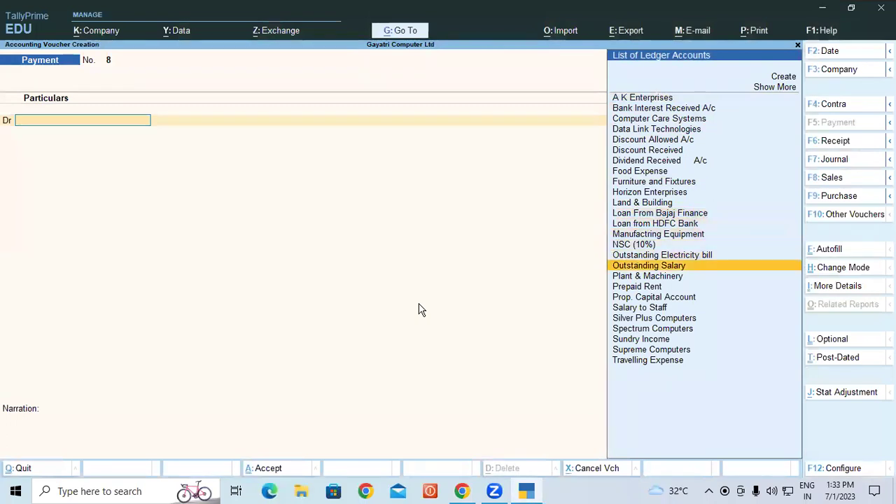
key("Up")
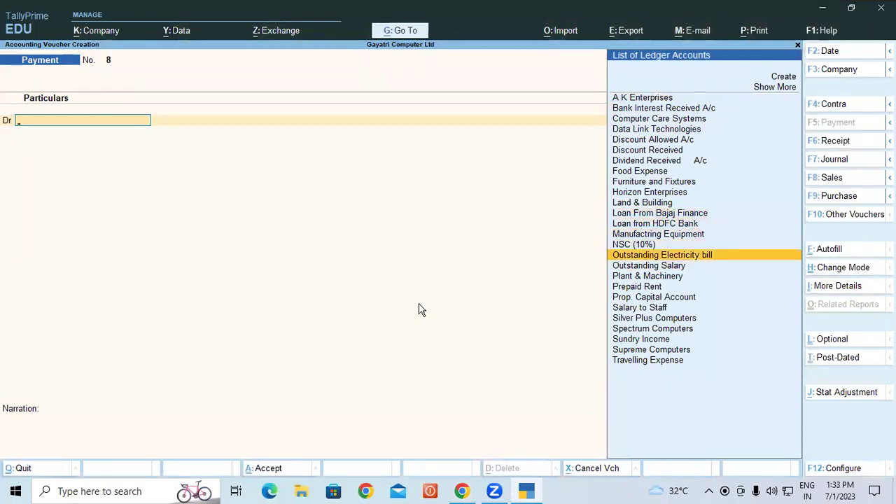
key("Return")
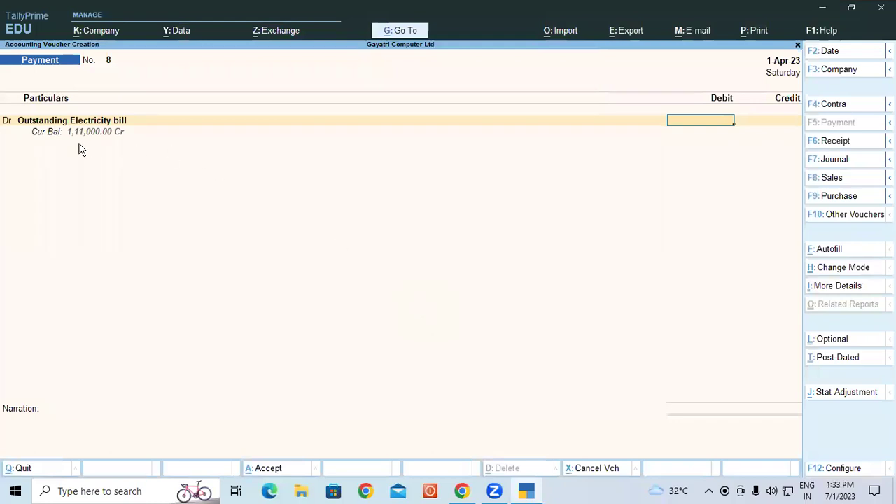
type("111000")
key("Return")
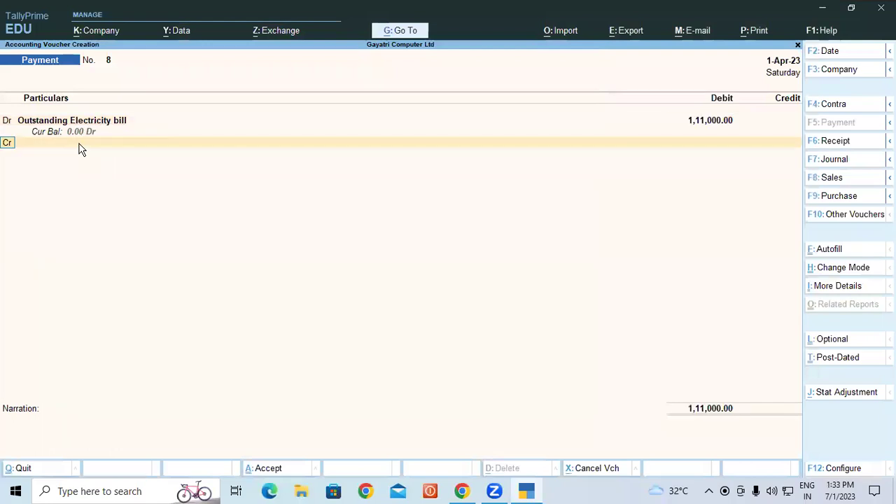
Step: Credit Current A/c at SBI Bank with 1,11,000 in the electricity bill payment voucher
key("Return")
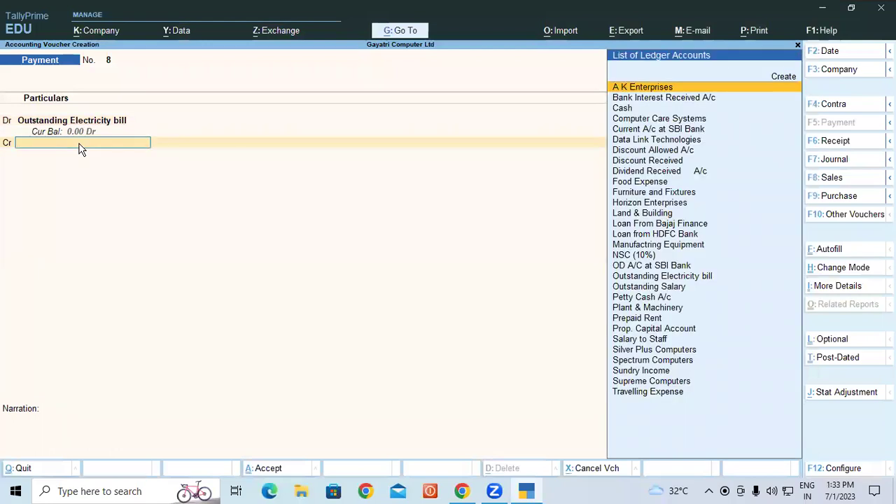
key("Down")
key("Down")
key("Down")
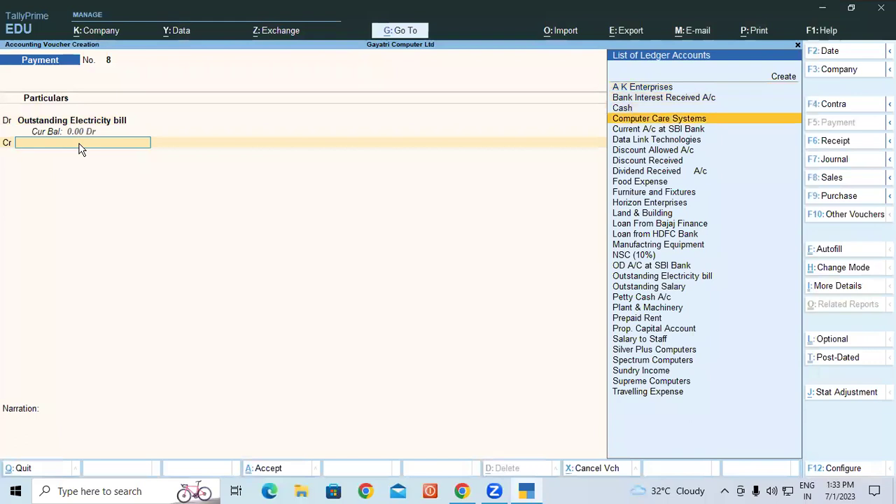
key("Down")
key("Return")
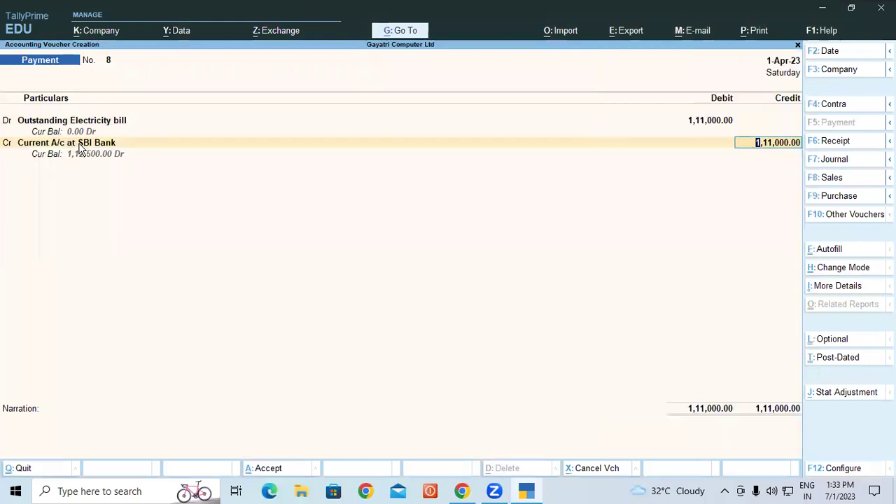
Step: Allocate the 1,11,000 SBI Bank credit to a cheque with instrument number 17895 and instrument date 1-Apr-23
key("Return")
key("Return")
key("Return")
key("Return")
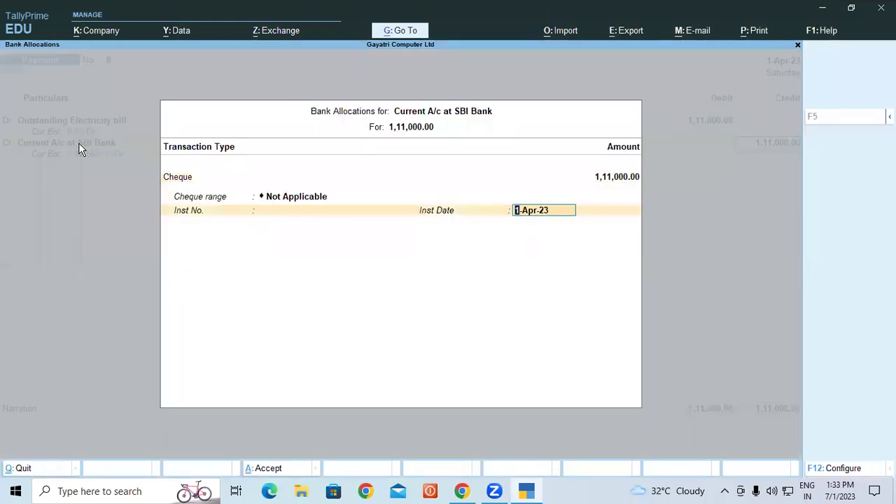
key("BackSpace")
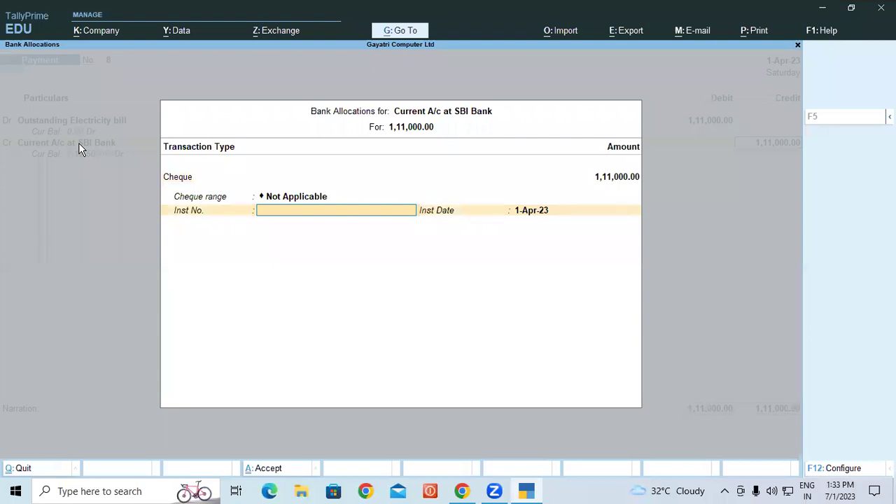
type("179")
key("BackSpace")
type("895")
key("Return")
key("Return")
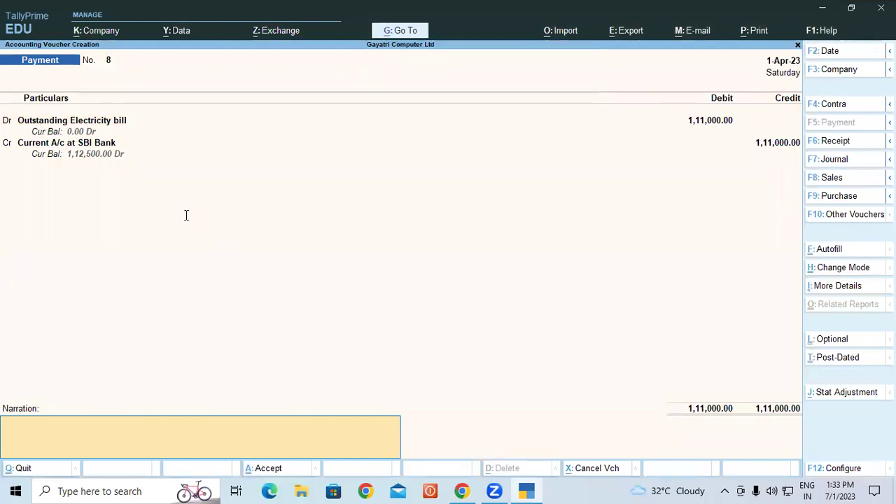
Step: Paste exercise 8's copied text "Paid all Outstanding Electricity Bill by SBI Current Account Chq no 17895." as narration and save payment voucher 8
key("alt+Tab")
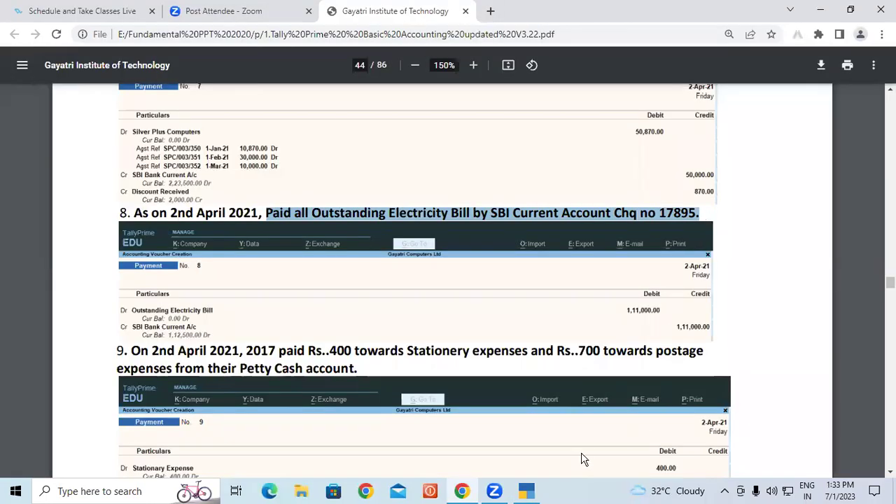
left_click(526, 491)
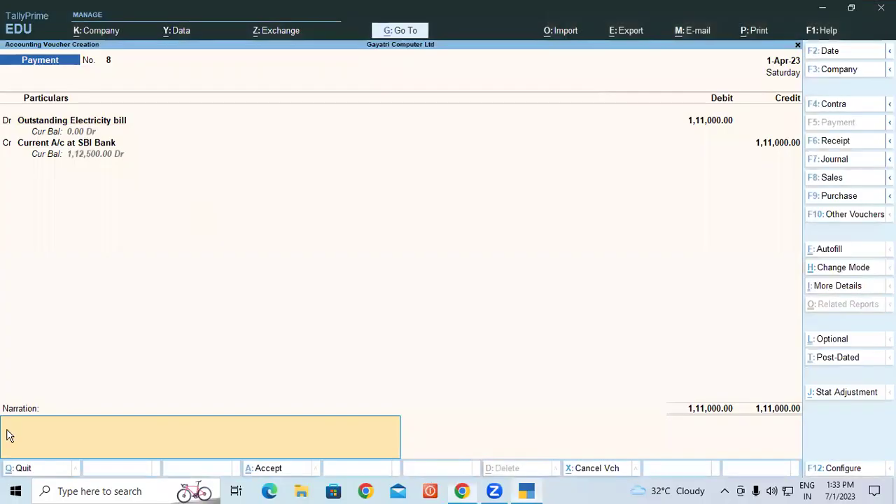
key("ctrl+alt+v")
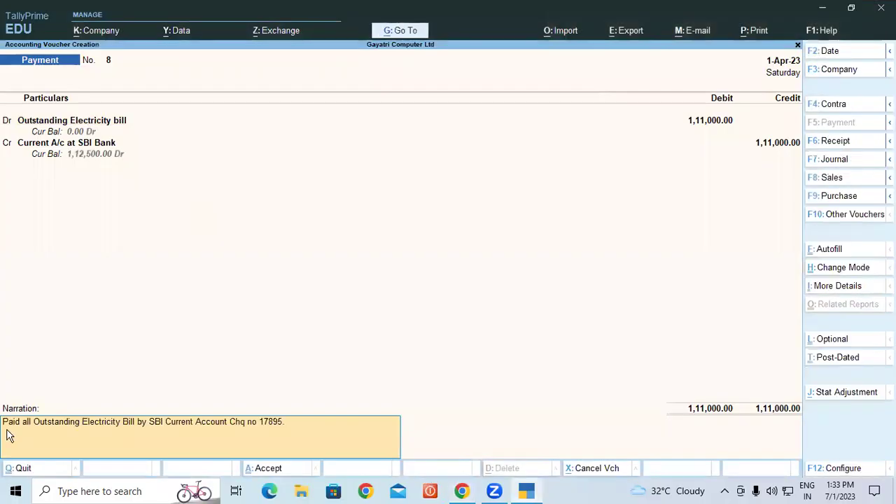
key("Return")
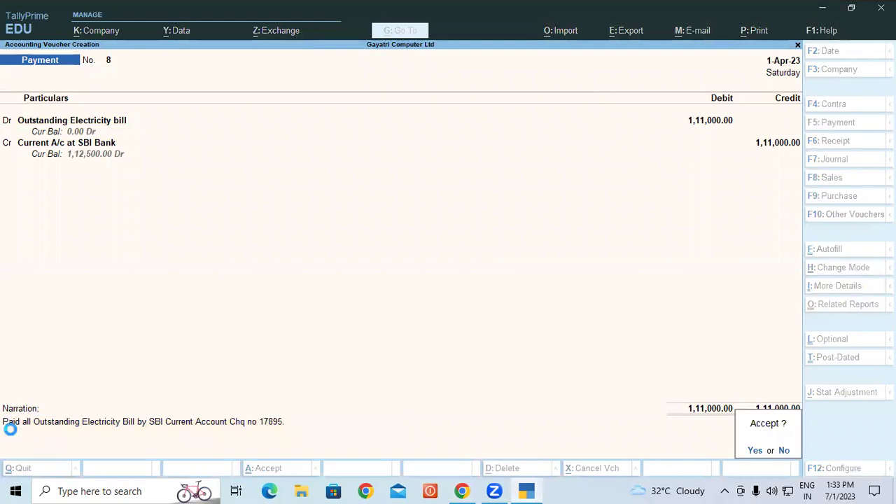
Step: Switch to the PDF and read exercise 9's stationery and postage amounts and the account they are paid from
left_click(462, 492)
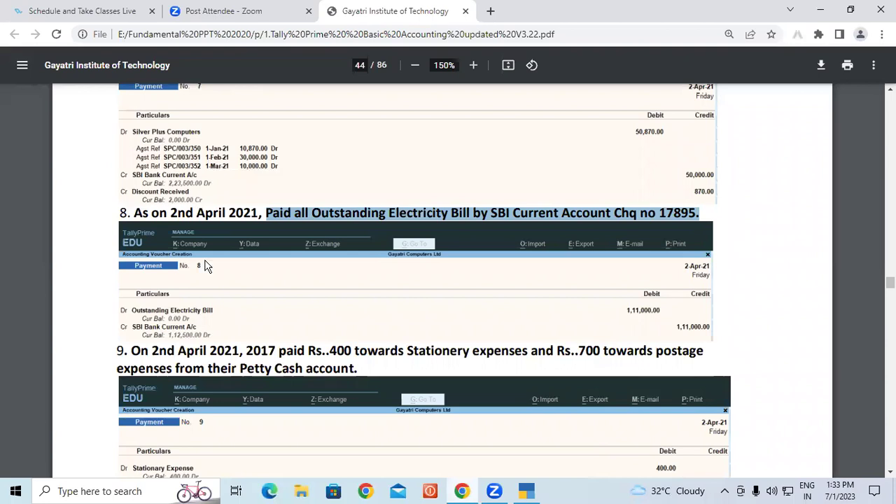
scroll(206, 266, "down", 2)
left_click_drag(137, 219, 704, 222)
left_click(248, 218)
left_click(270, 221)
left_click_drag(560, 249, 358, 239)
left_click(359, 239)
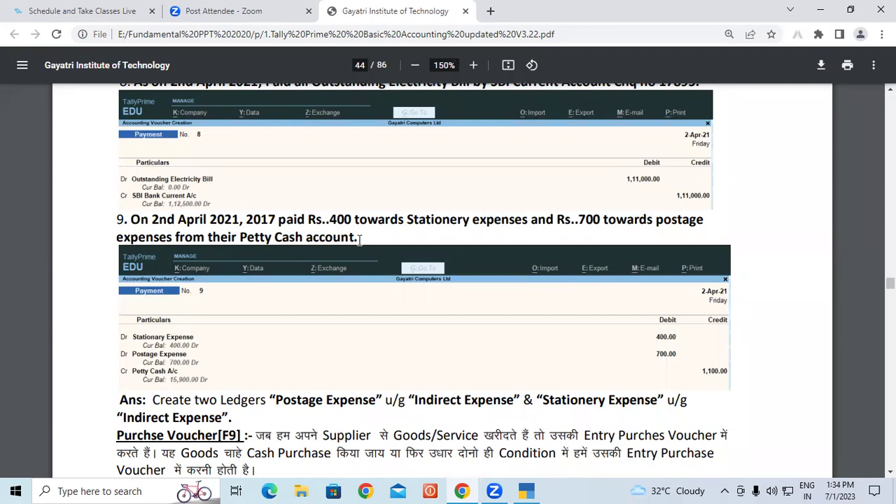
left_click_drag(406, 218, 474, 224)
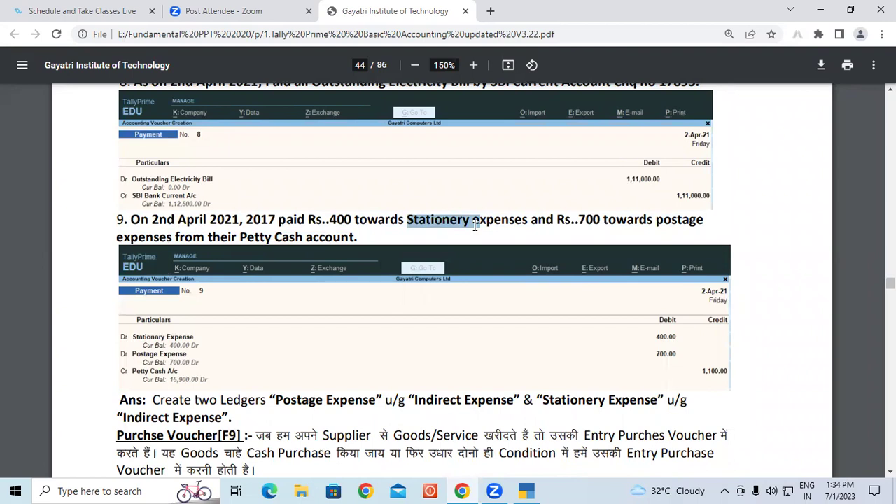
left_click_drag(329, 219, 350, 219)
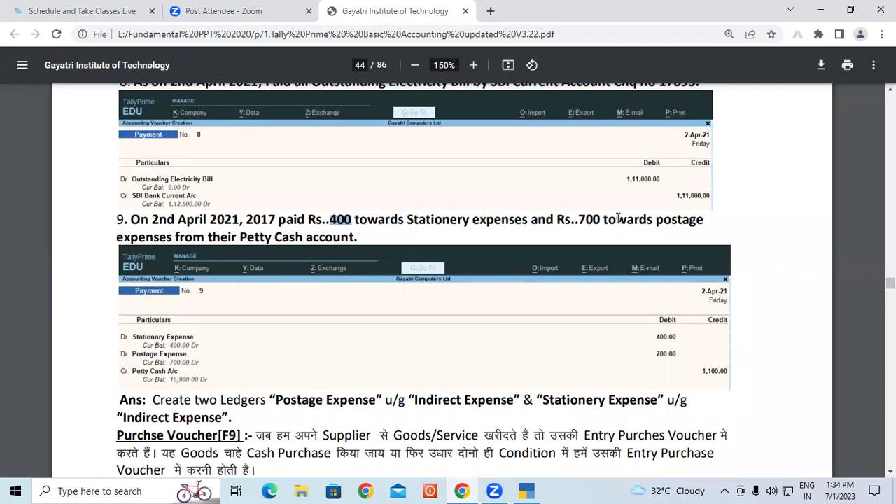
left_click_drag(578, 219, 601, 219)
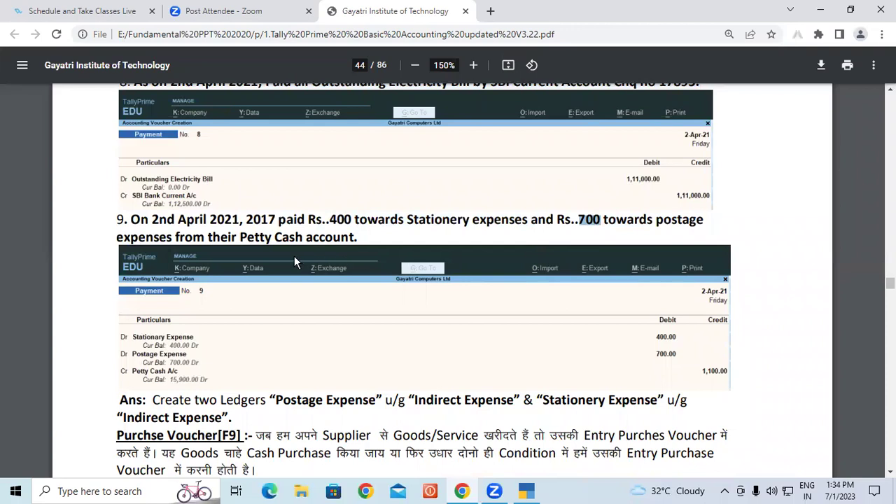
left_click_drag(241, 238, 363, 240)
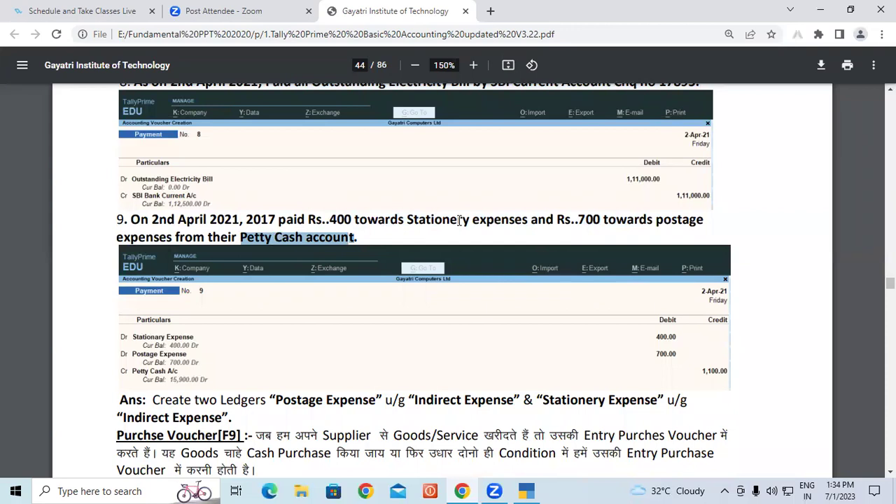
left_click_drag(329, 218, 522, 218)
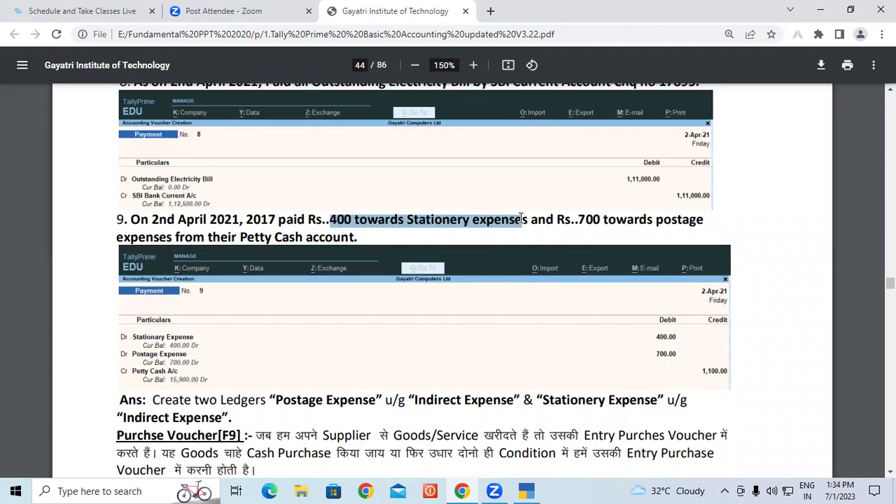
left_click(483, 223)
Step: Read exercise 9's answer for the two ledgers to create and the group each belongs under
scroll(481, 223, "down", 1)
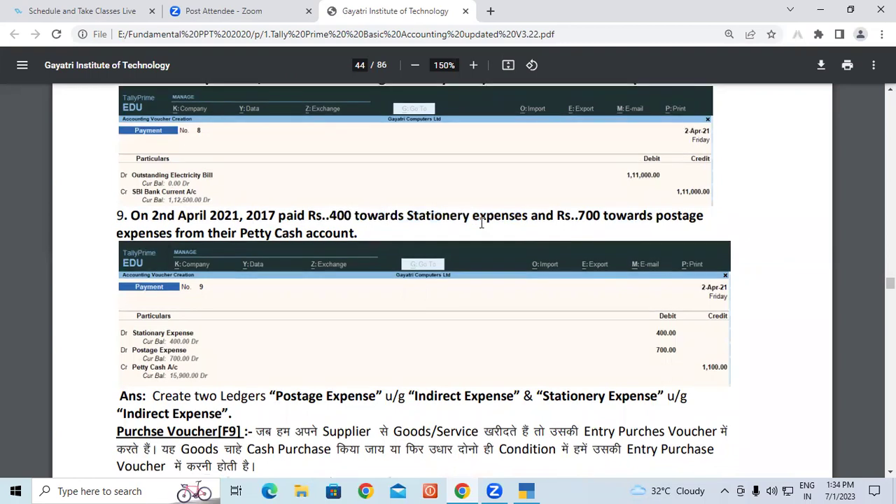
scroll(481, 222, "down", 2)
left_click_drag(121, 270, 364, 269)
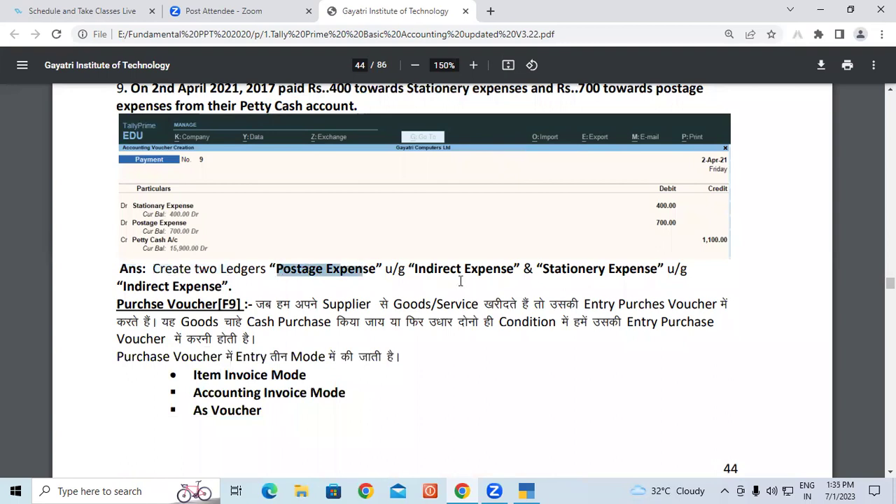
left_click_drag(543, 269, 637, 269)
left_click_drag(416, 270, 501, 269)
left_click_drag(145, 286, 312, 280)
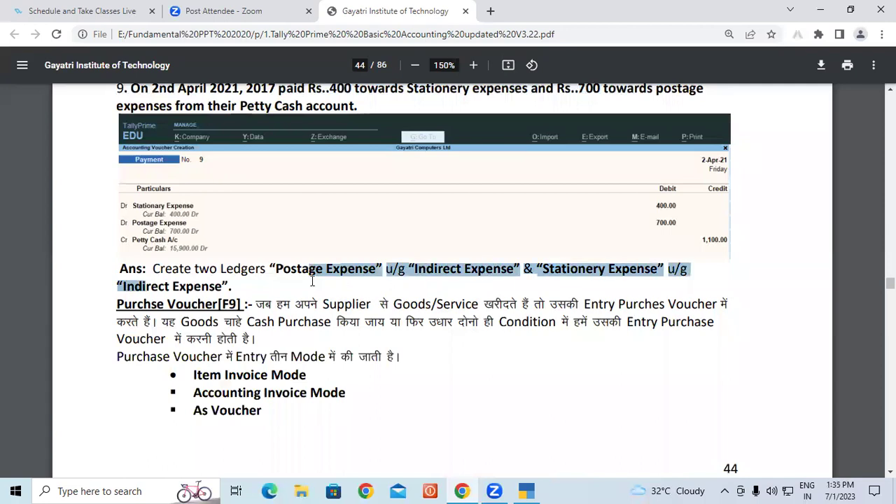
left_click(399, 269)
Step: Copy "Postage Expense" from the PDF and use it as the name of a new ledger created from payment voucher 9
left_click_drag(276, 270, 376, 272)
key("ctrl+c")
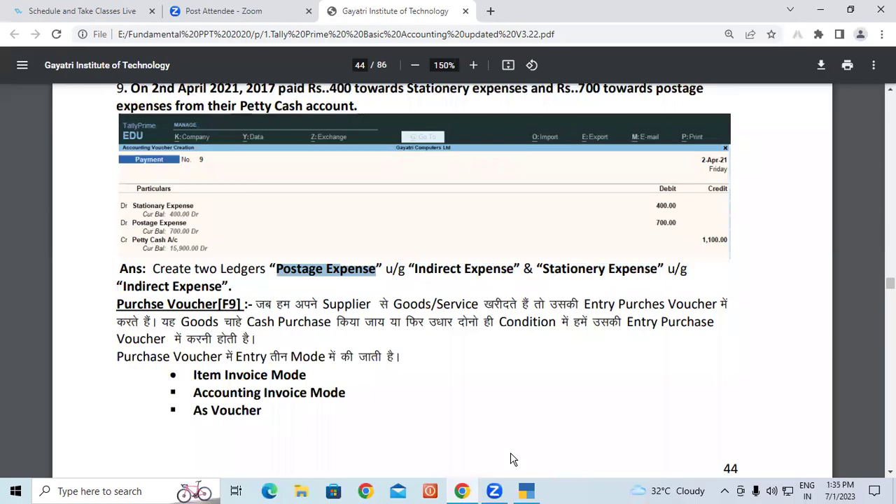
left_click(526, 491)
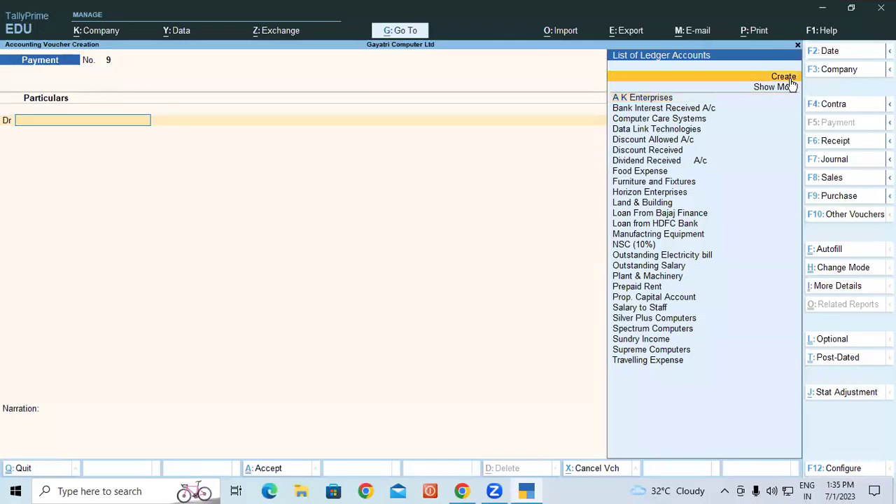
left_click(791, 78)
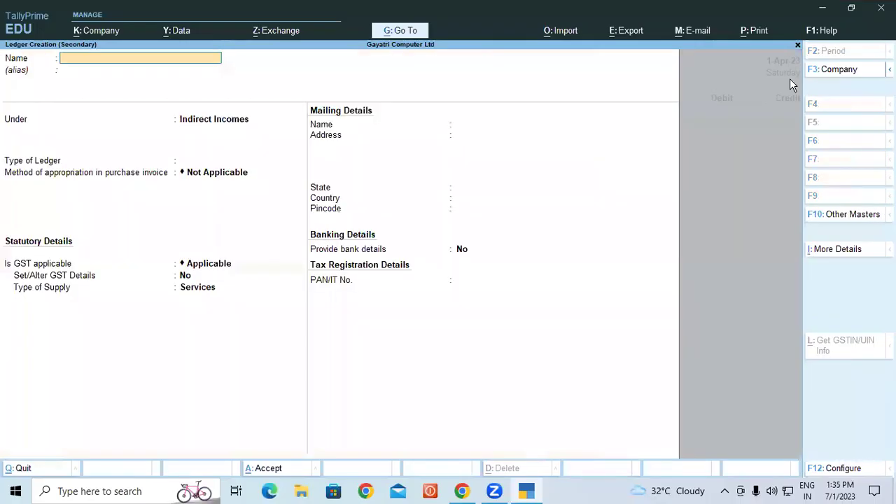
key("ctrl+v")
key("Return")
key("Return")
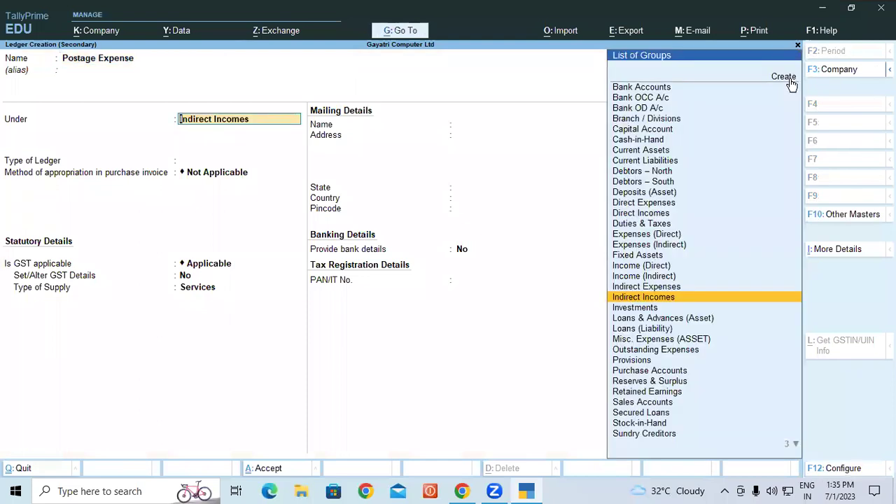
Step: Place the Postage Expense ledger under Indirect Expenses, keep the other default settings, and save it
type("In")
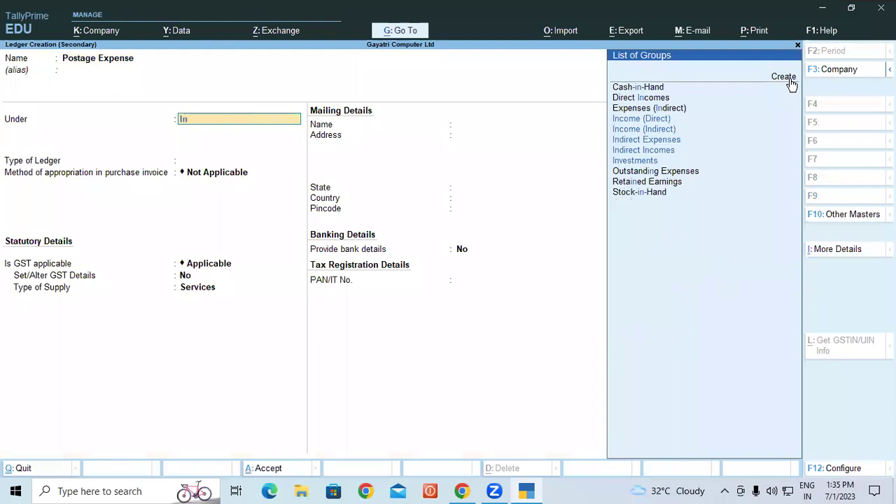
key("Down")
key("Down")
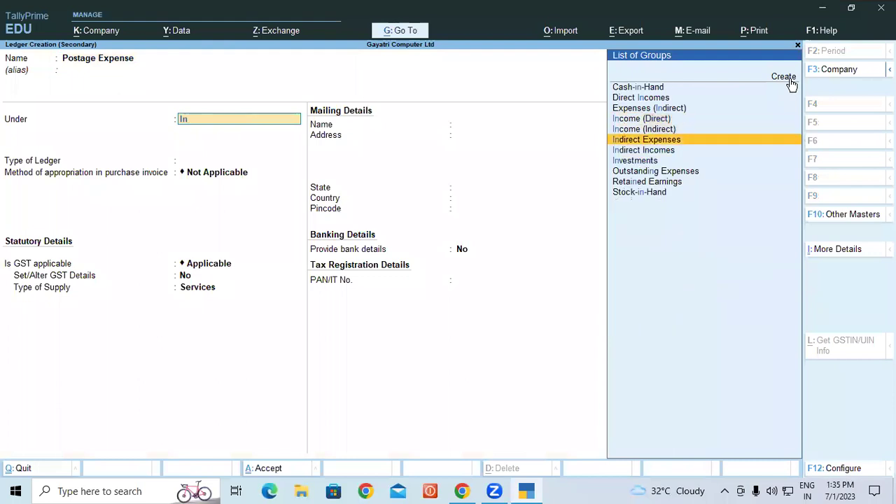
key("Return")
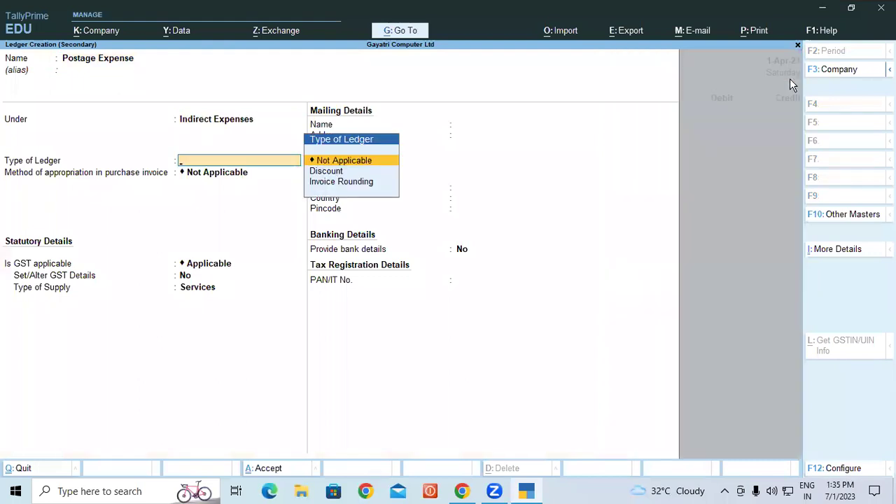
key("Return")
key("Return")
key("Return")
key("Return")
key("Return")
key("Return")
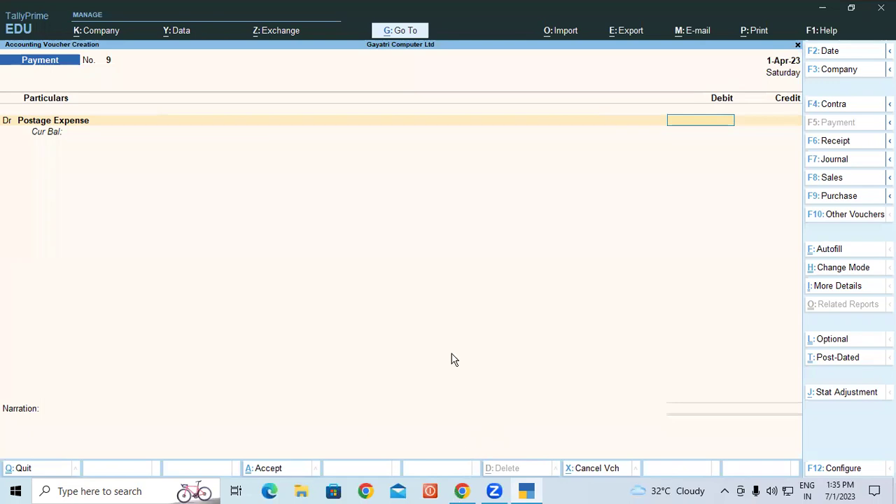
Step: Check the postage amount in the PDF and debit Postage Expense with 700 in payment voucher 9
key("alt+Tab")
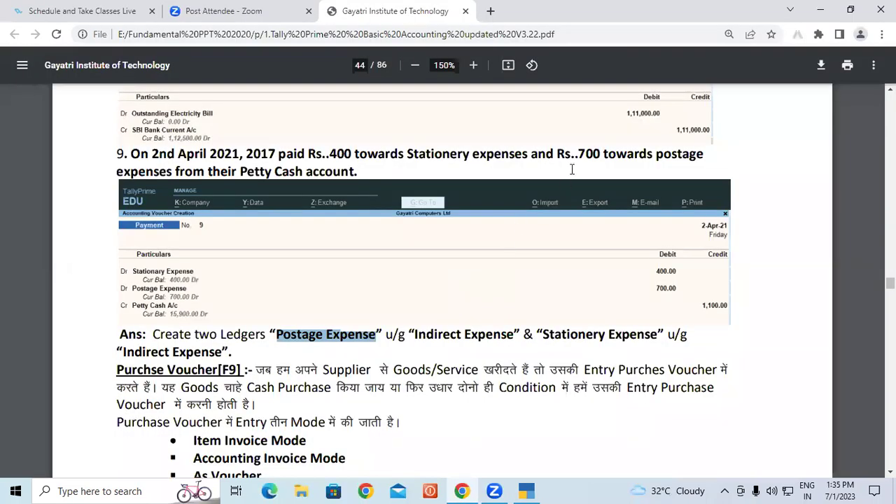
key("alt+Tab")
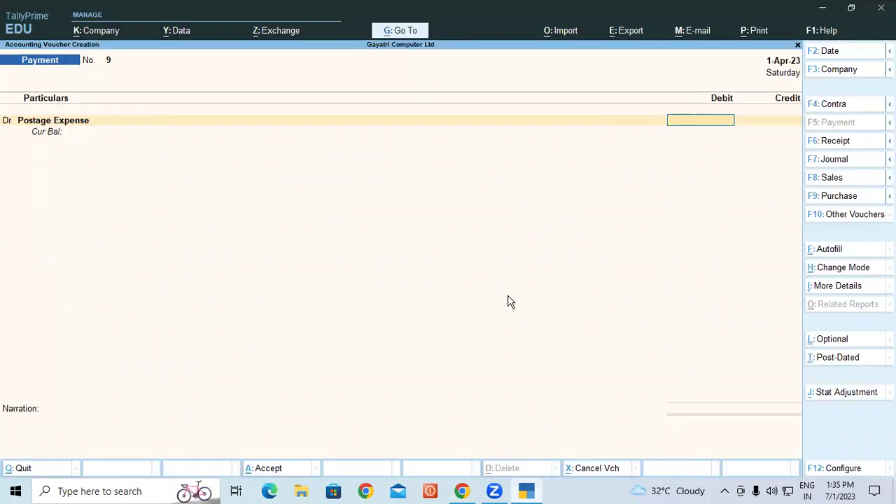
type("00")
key("Return")
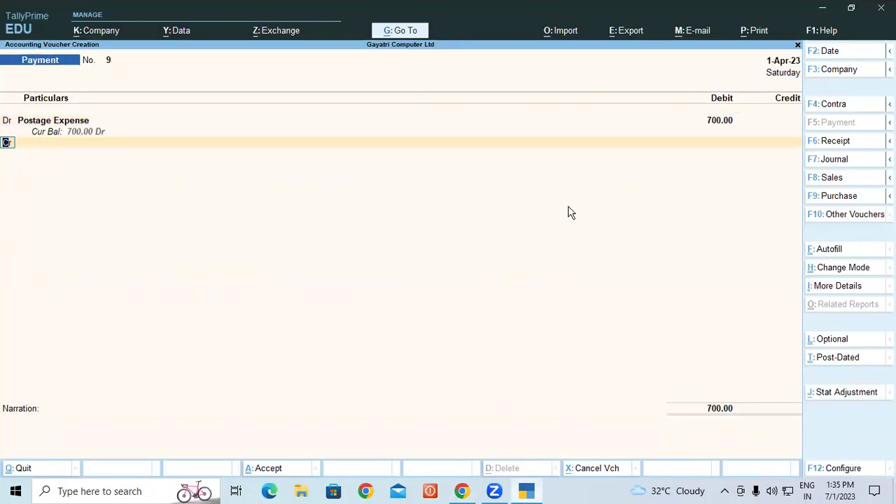
Step: Add a second debit line to payment voucher 9 and open the creation form for a new ledger
type("d")
key("Return")
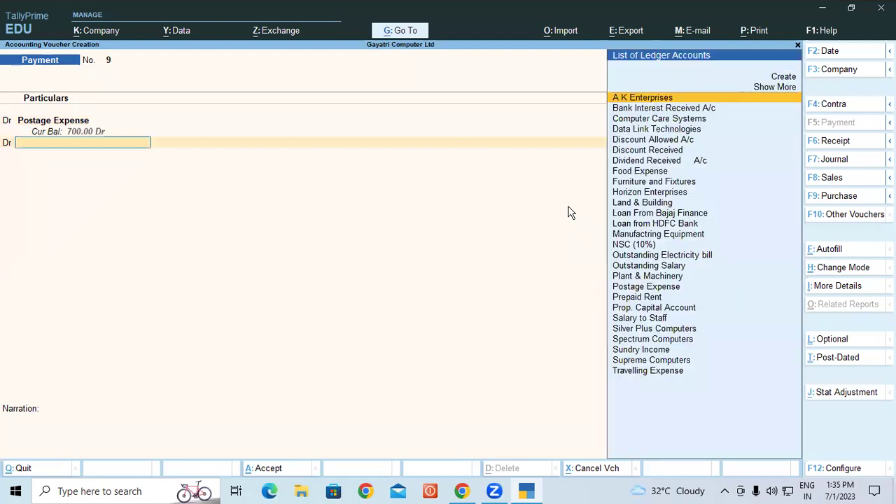
left_click(780, 77)
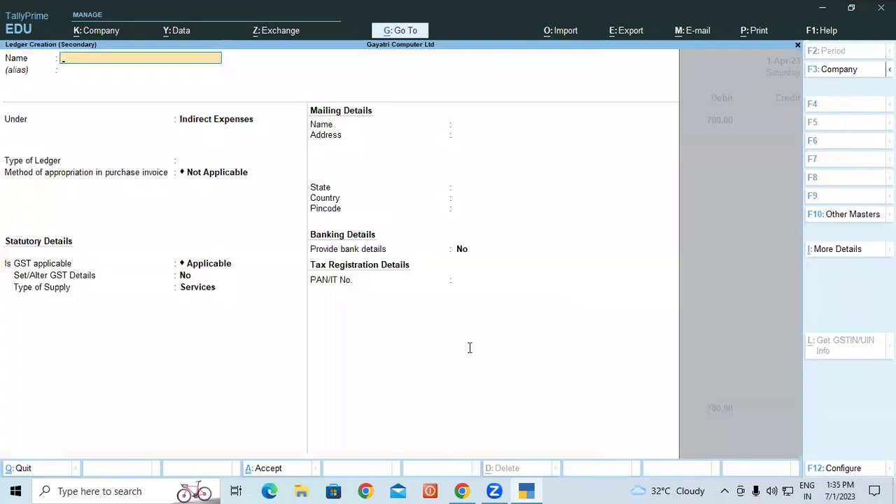
Step: Copy "Stationery Expense" with its opening quotation mark from the PDF's answer and paste it as the new ledger's name
key("alt+Tab")
left_click_drag(538, 335, 656, 336)
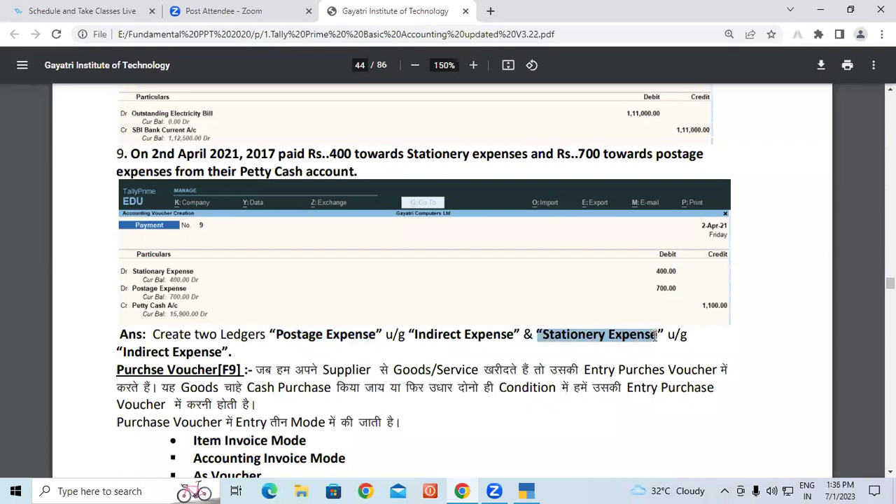
left_click(545, 335)
left_click_drag(545, 336, 658, 336)
double_click(619, 336)
left_click(505, 334)
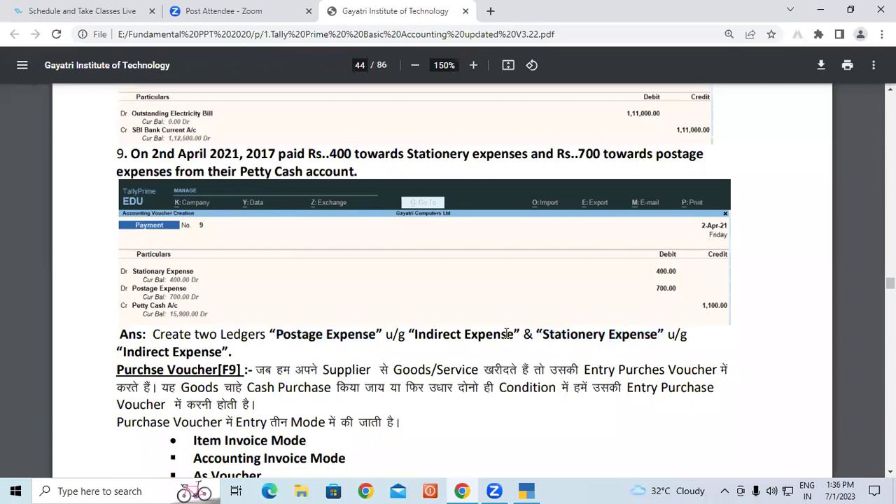
left_click_drag(537, 335, 658, 335)
left_click(550, 334)
left_click_drag(538, 335, 661, 335)
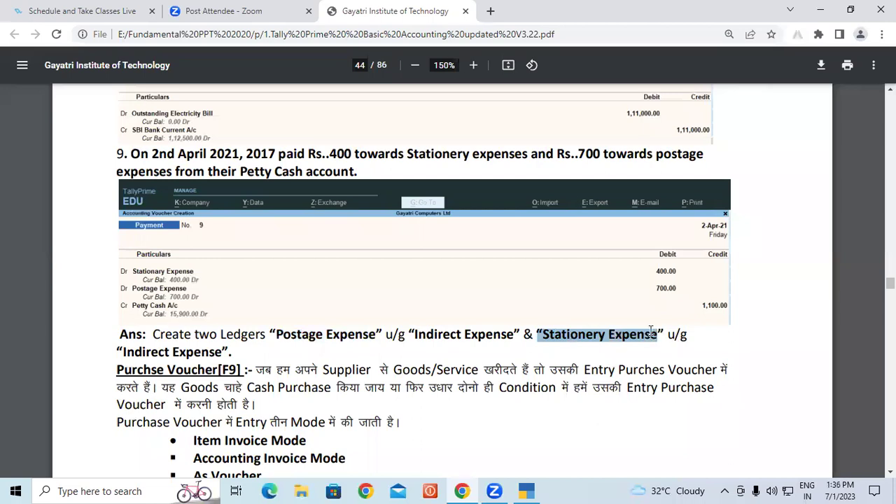
left_click(526, 491)
key("ctrl+alt+v")
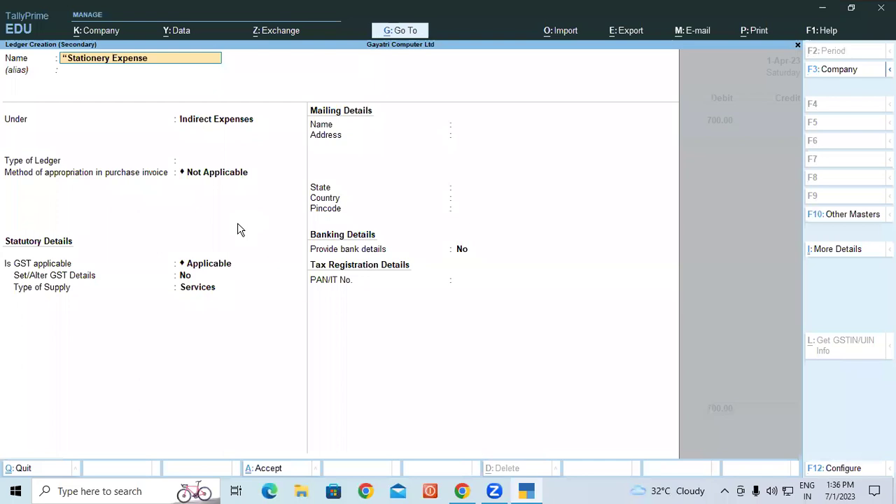
Step: Keep the Stationery Expense ledger under Indirect Expenses, leave the other settings at their defaults, and save it
key("Return")
key("Return")
key("Return")
key("Return")
key("Return")
key("Return")
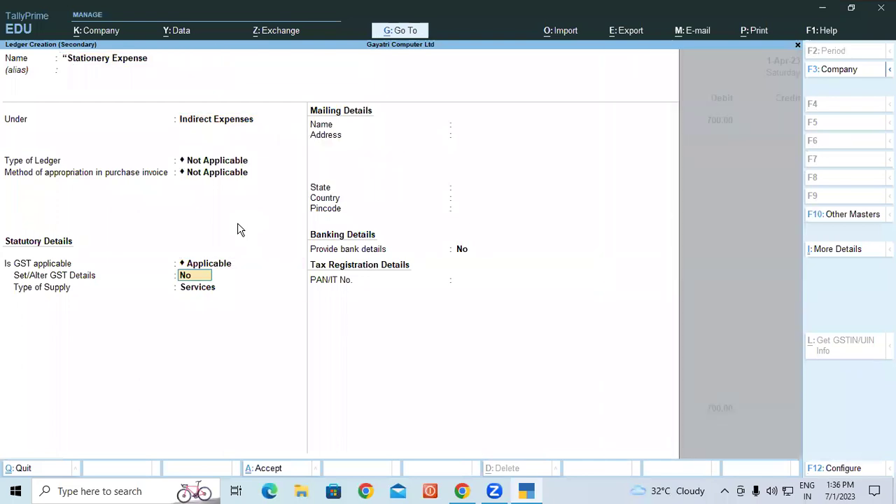
key("Return")
key("Return")
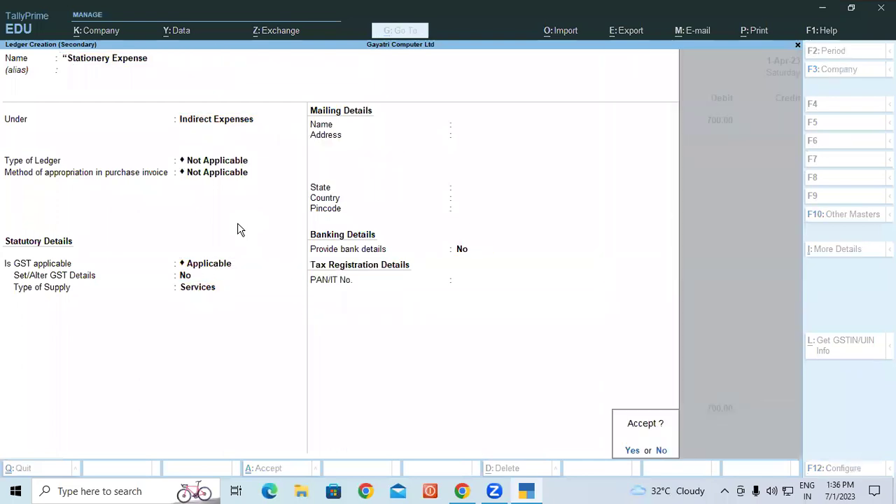
key("Return")
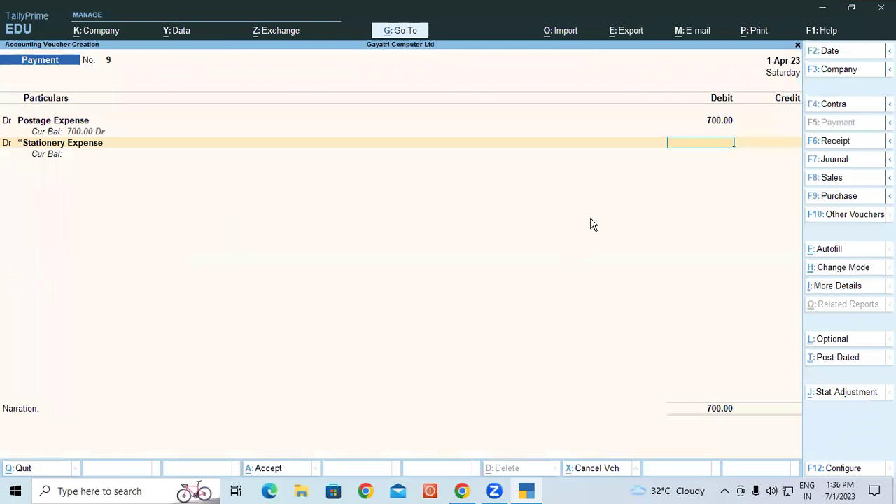
Step: Debit Stationery Expense with 400 in payment voucher 9 and credit Petty Cash A/c with 1,100
type("400")
key("Return")
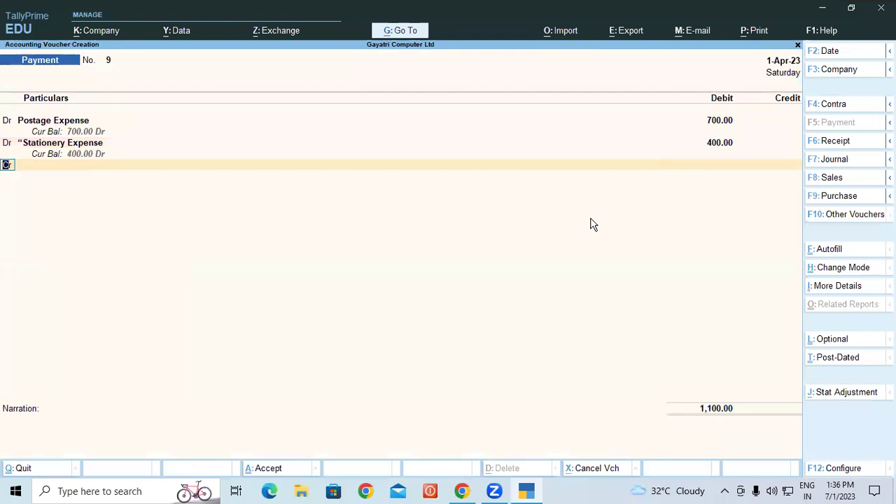
key("c")
key("Return")
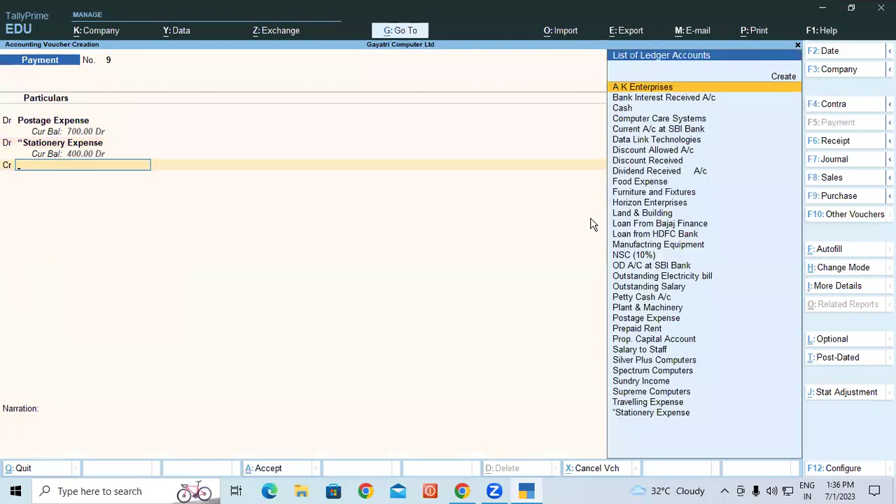
type("Pa")
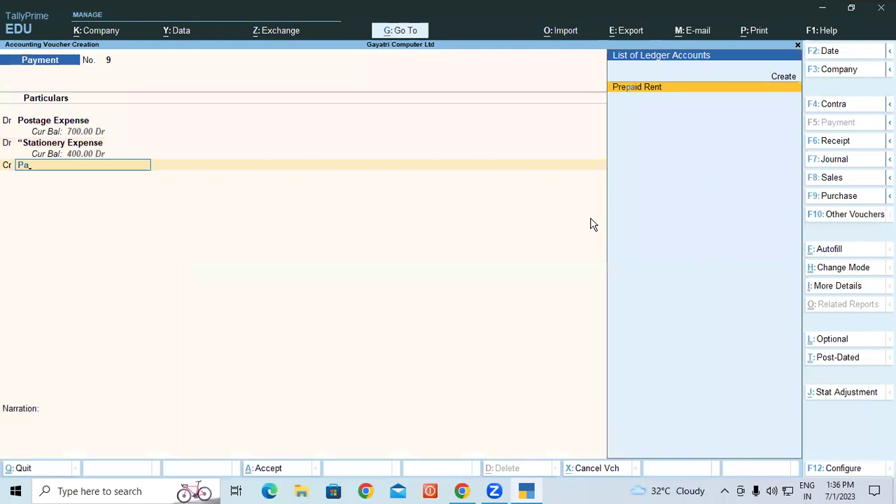
key("BackSpace")
type("e")
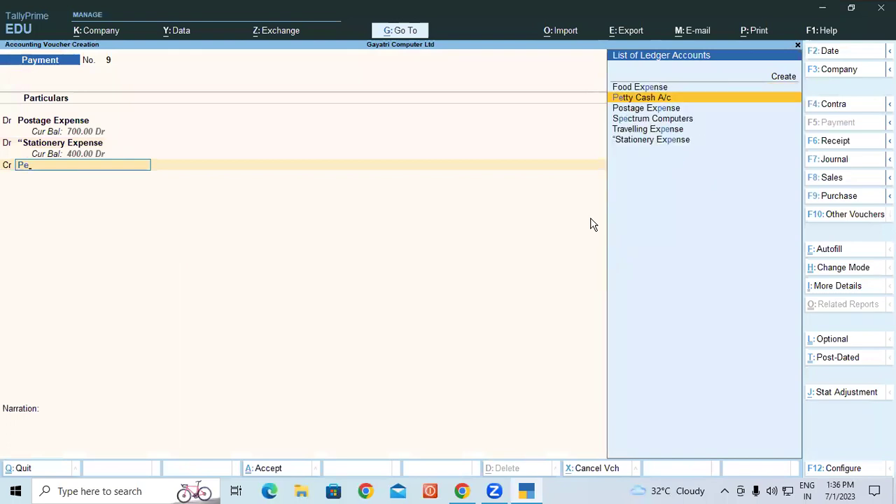
key("Return")
key("Return")
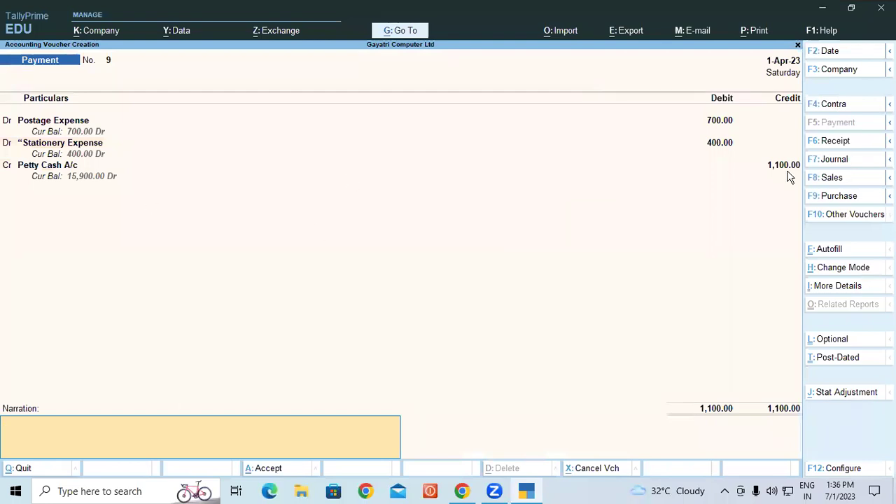
Step: Copy exercise 9's payment text from "paid Rs..400" onward in the PDF into the voucher's narration and save the voucher
left_click(462, 491)
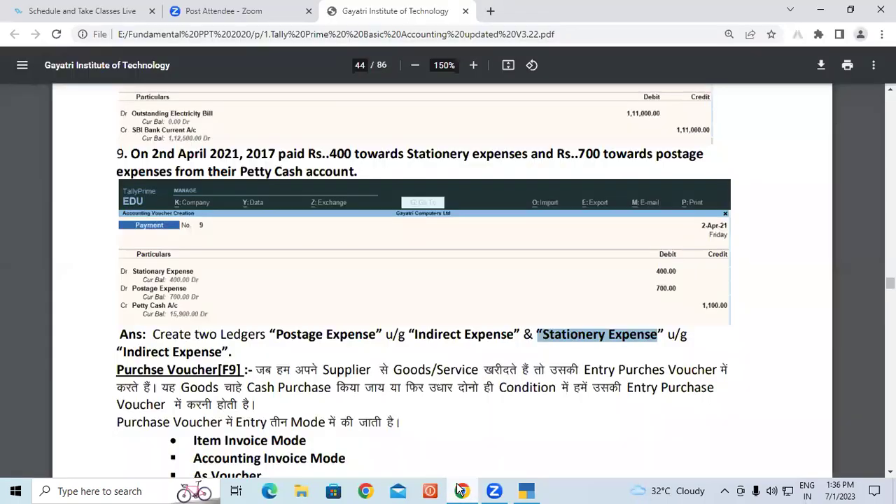
left_click(258, 170)
left_click_drag(278, 156, 364, 175)
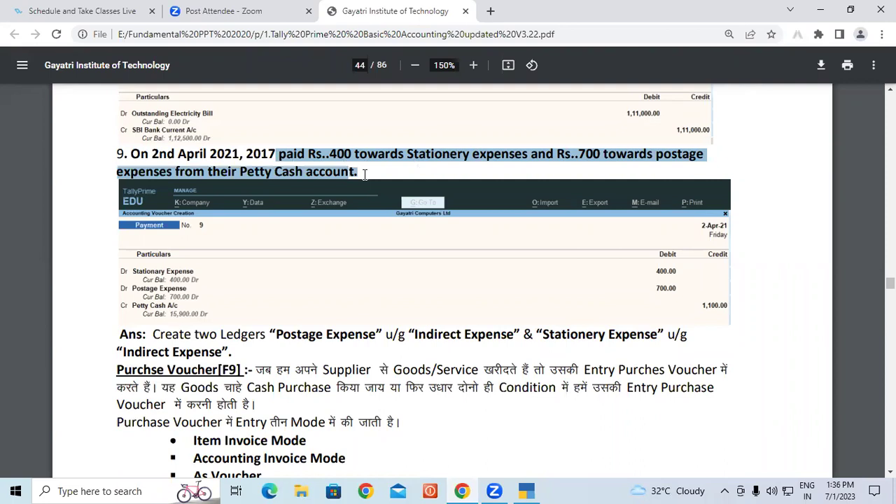
left_click(525, 492)
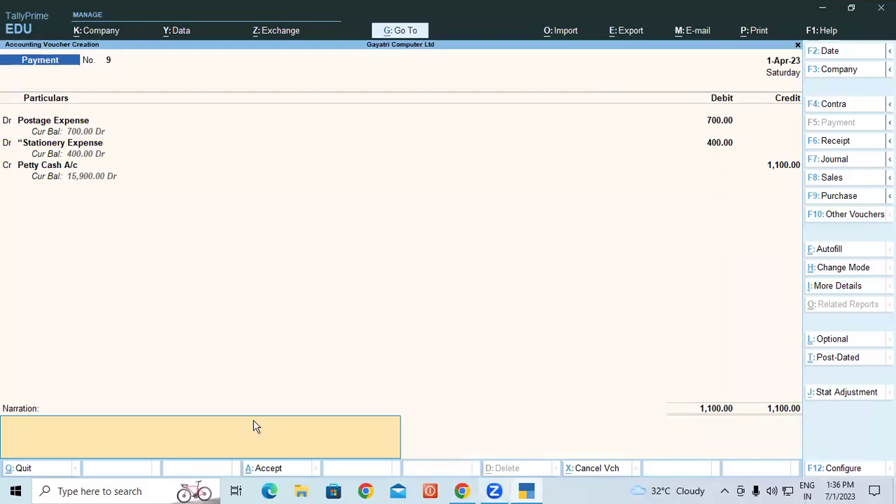
key("ctrl+alt+v")
key("Return")
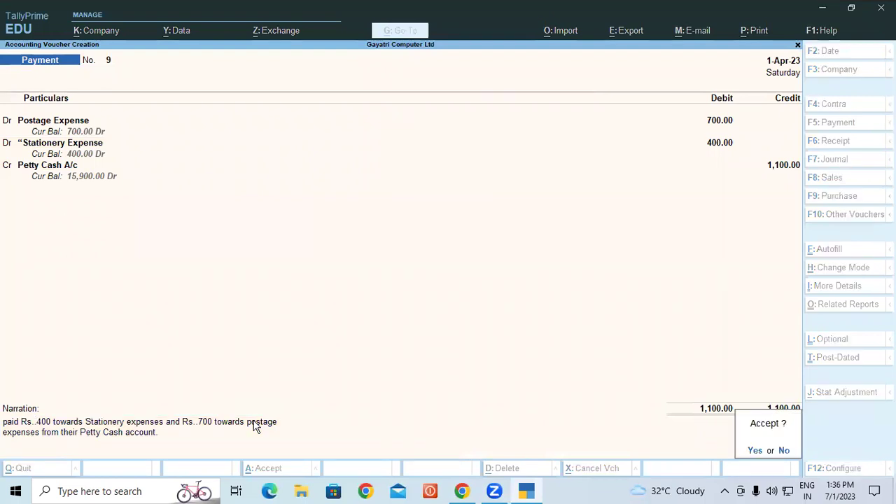
key("y")
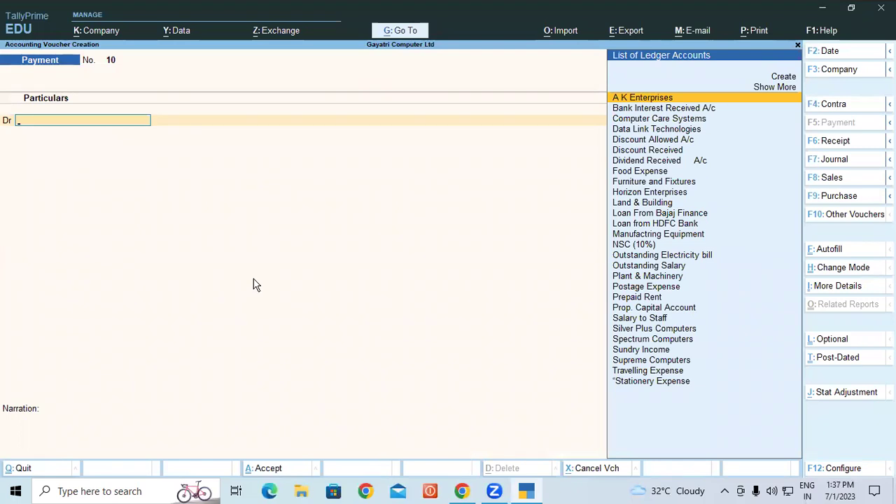
Step: Return to payment exercise 1 on page 42 of the PDF and review its salary transaction, ledger group and voucher entry
key("alt+Tab")
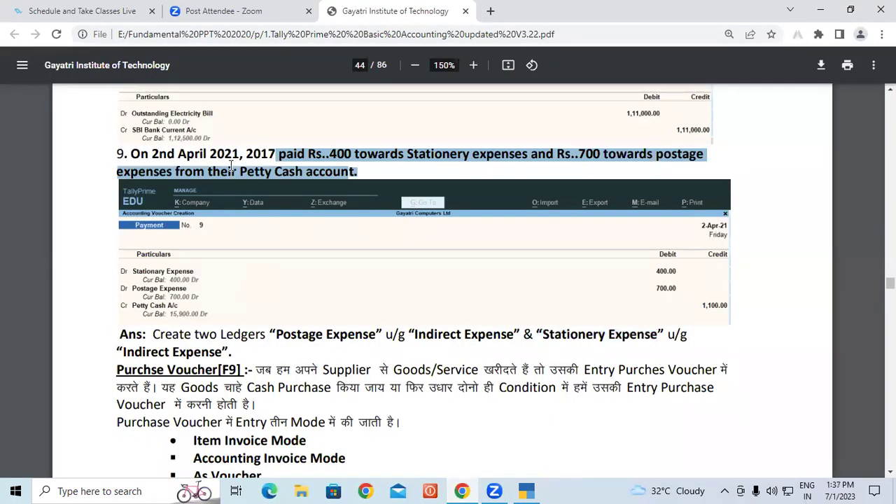
scroll(231, 166, "up", 10)
scroll(231, 167, "up", 7)
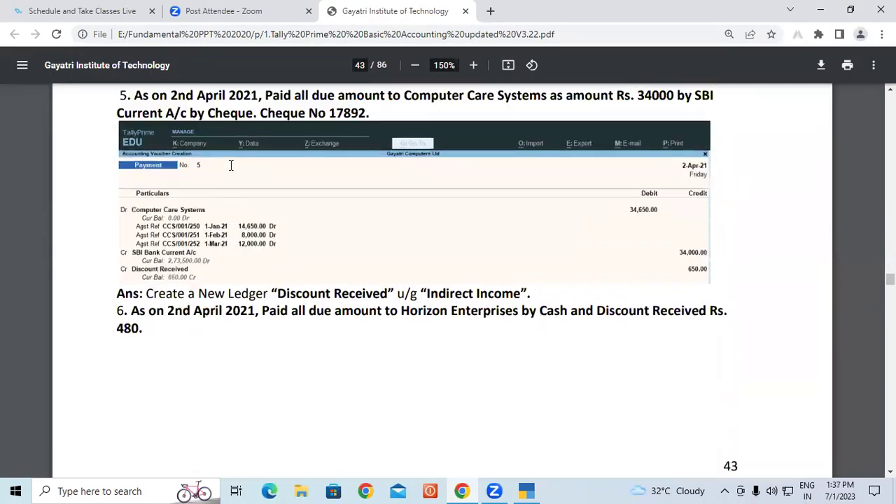
scroll(231, 167, "up", 4)
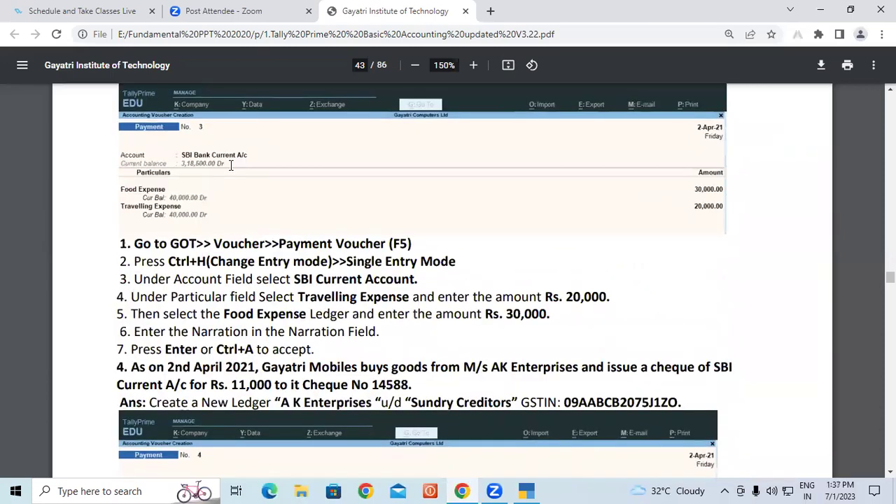
scroll(231, 165, "up", 10)
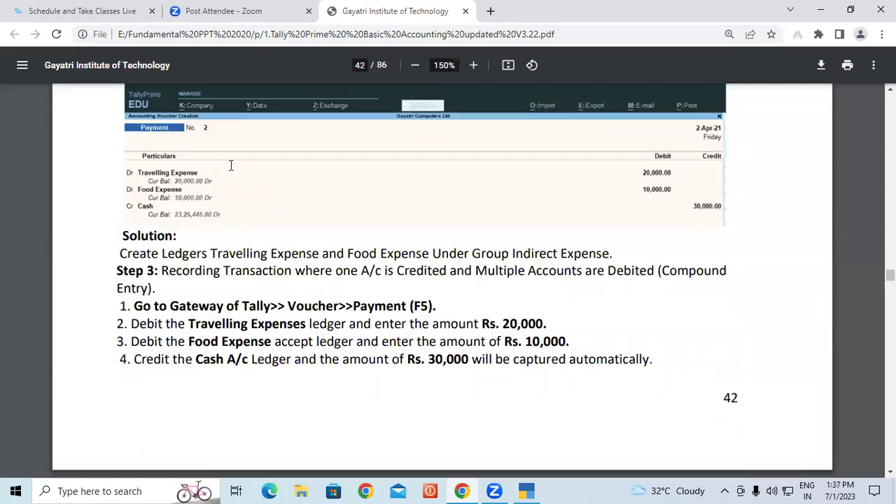
scroll(231, 166, "up", 4)
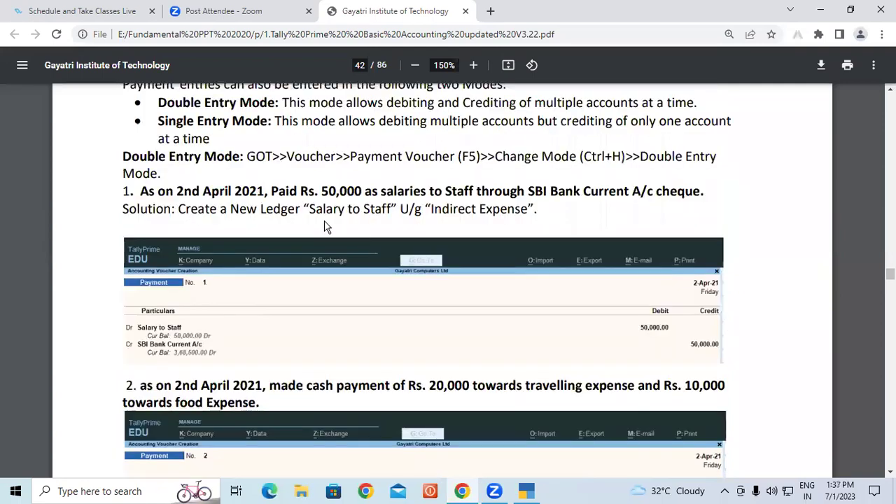
left_click_drag(362, 191, 512, 222)
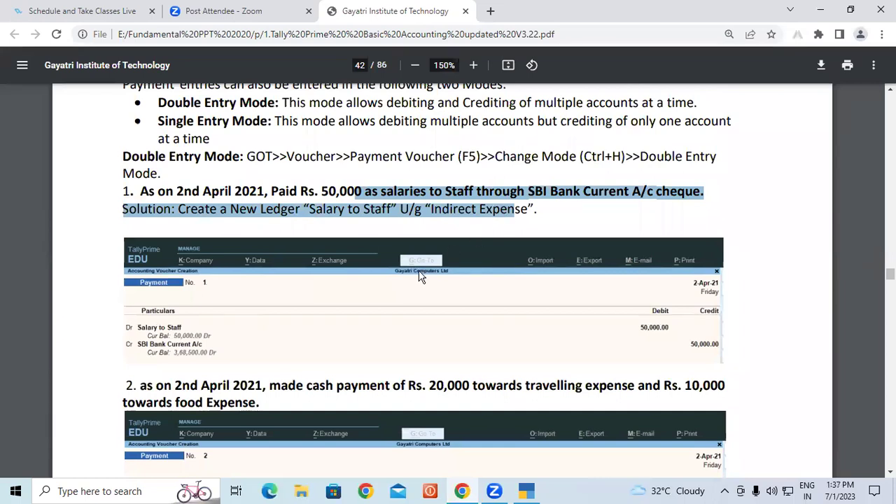
left_click(352, 278)
left_click_drag(317, 208, 506, 210)
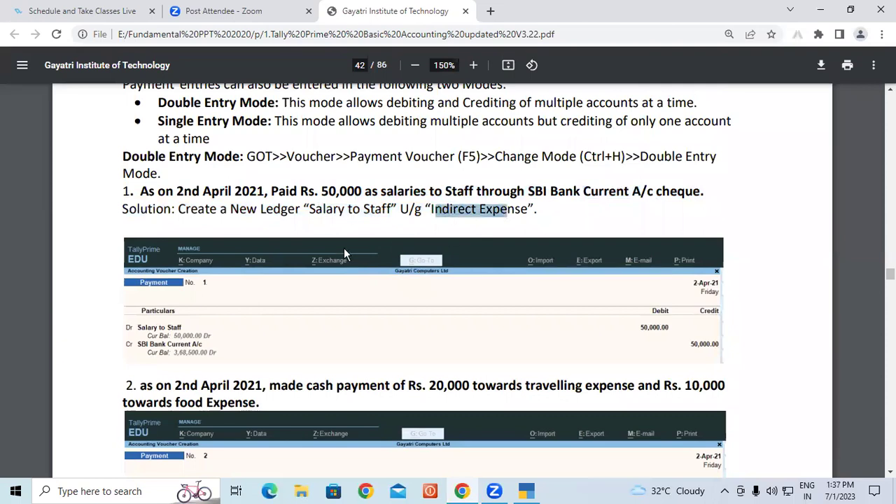
scroll(344, 248, "down", 2)
left_click(177, 260)
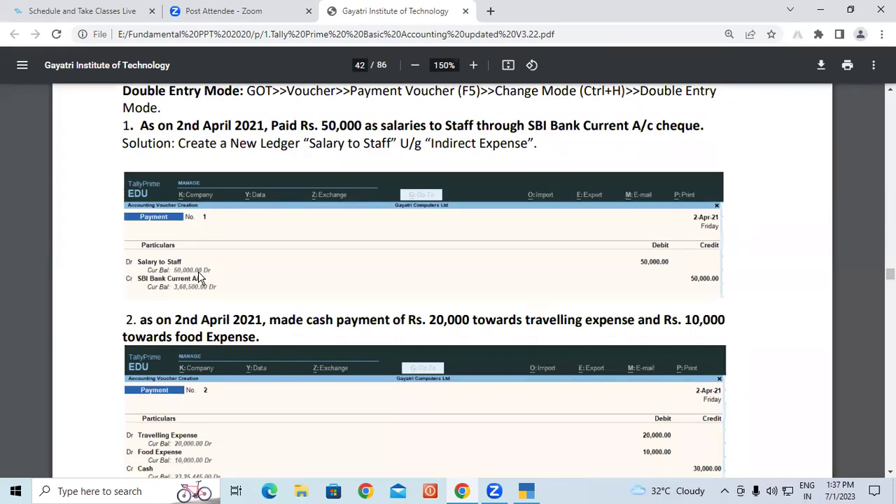
Step: Review the wording of exercise 2 in the PDF, covering the cash payment and the travelling and food expense amounts
scroll(277, 284, "down", 3)
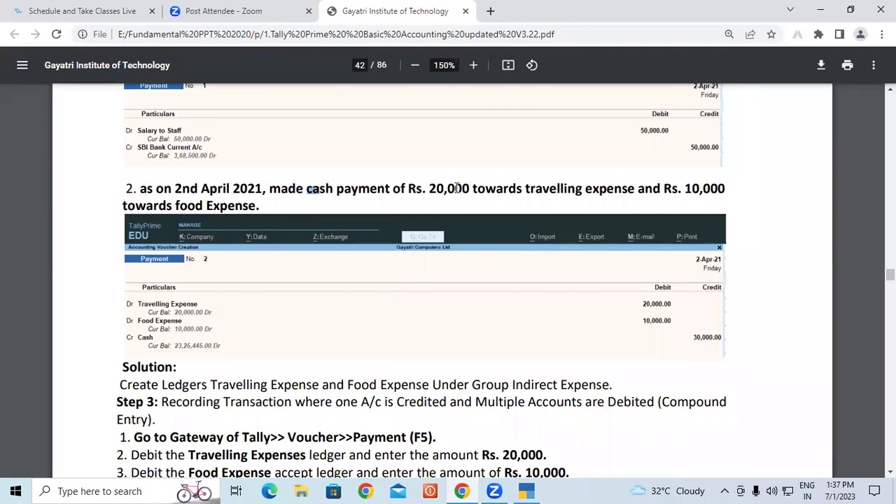
left_click_drag(438, 188, 544, 199)
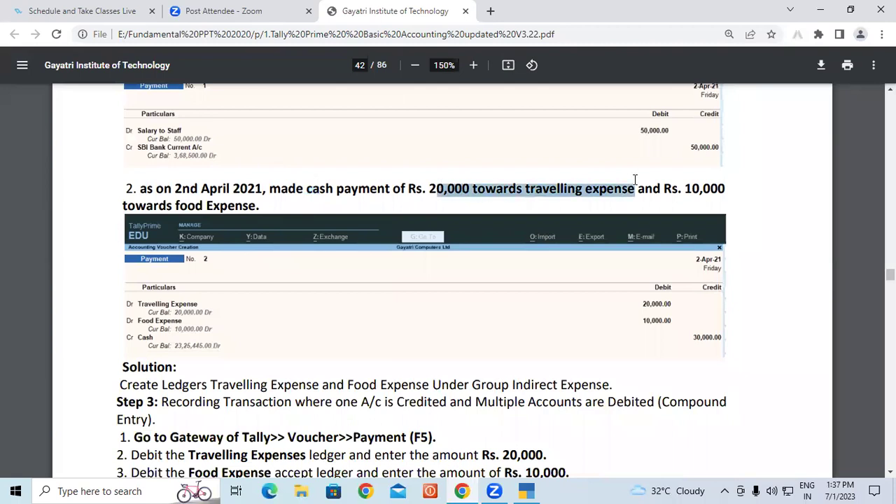
double_click(696, 189)
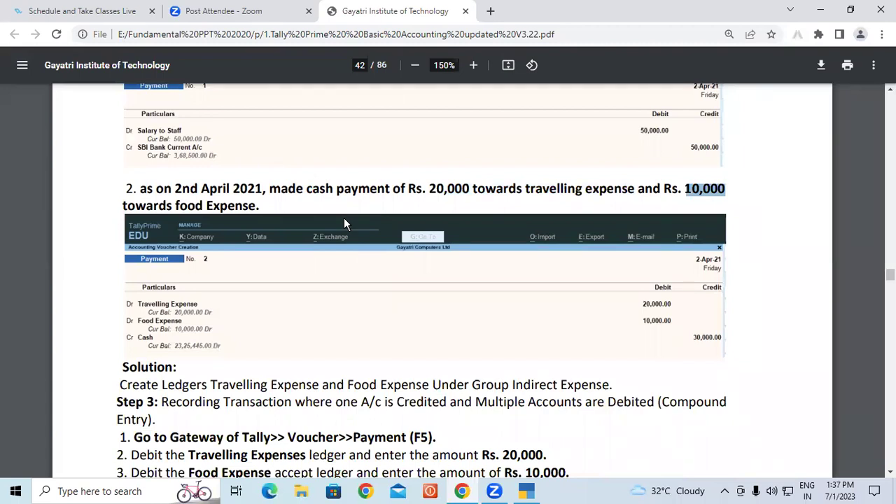
left_click(443, 201)
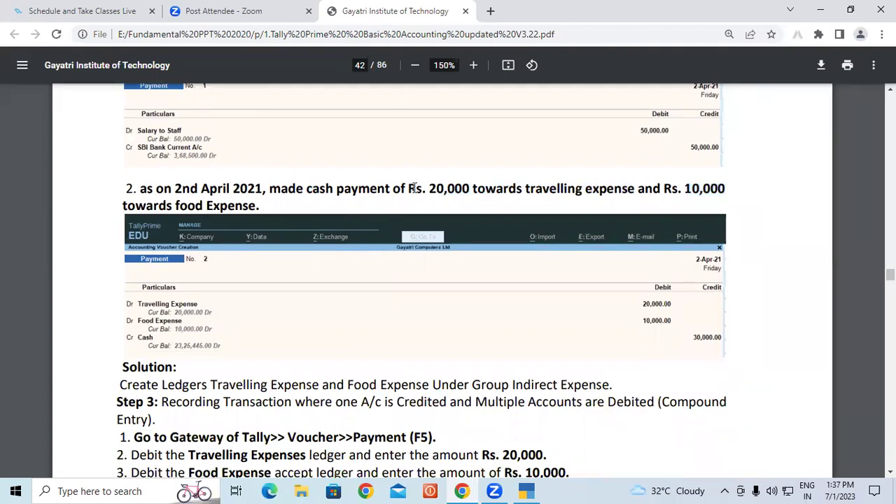
left_click_drag(336, 196, 360, 196)
left_click(324, 212)
scroll(290, 253, "down", 2)
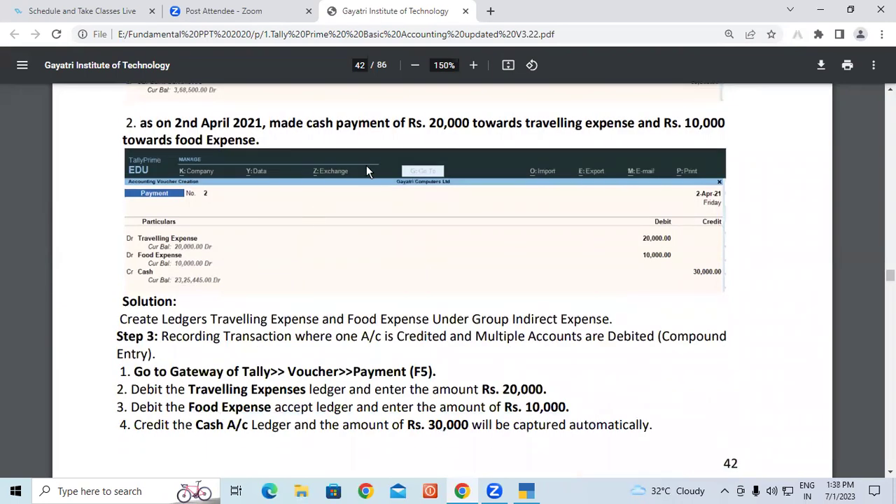
Step: Examine exercise 2's solution for the ledgers to create and the group they belong under
scroll(414, 175, "up", 2)
scroll(415, 169, "down", 2)
scroll(415, 168, "down", 1)
left_click_drag(124, 301, 176, 303)
left_click(151, 328)
left_click_drag(120, 320, 423, 321)
left_click(227, 320)
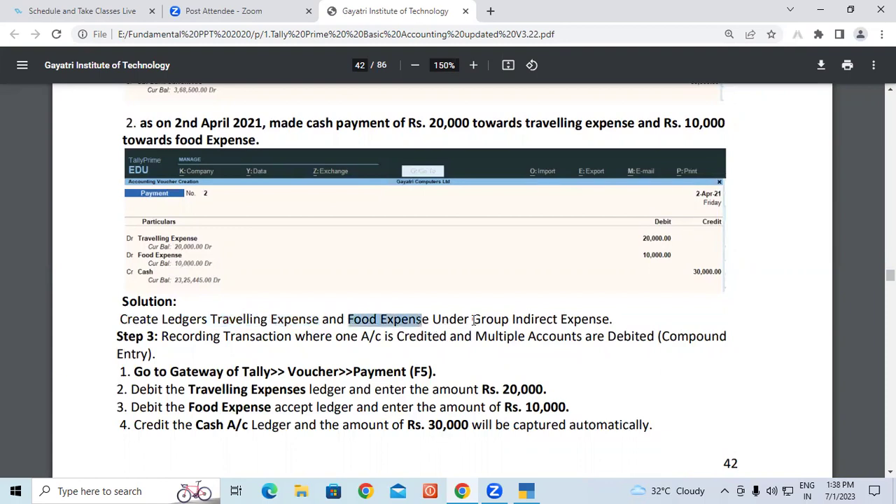
left_click_drag(513, 319, 605, 316)
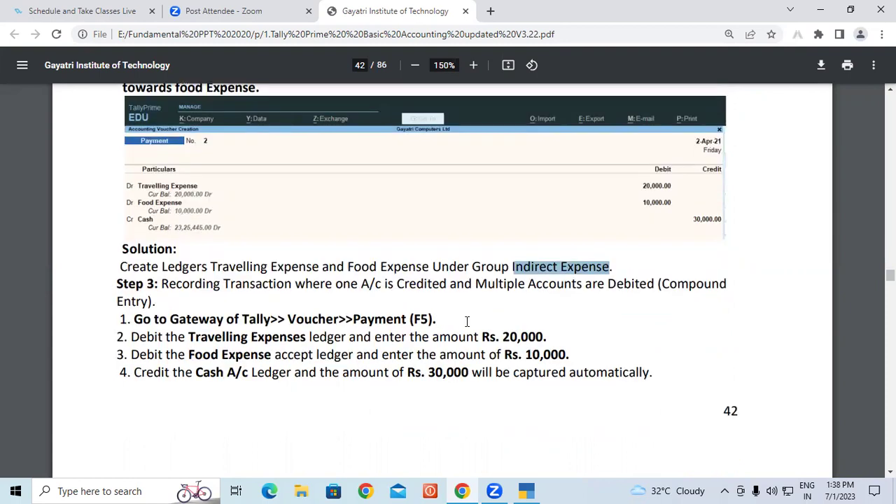
Step: Review example 3 on page 43, including its cheque payment, the two expense amounts and the single entry voucher
scroll(465, 320, "down", 2)
scroll(170, 222, "down", 5)
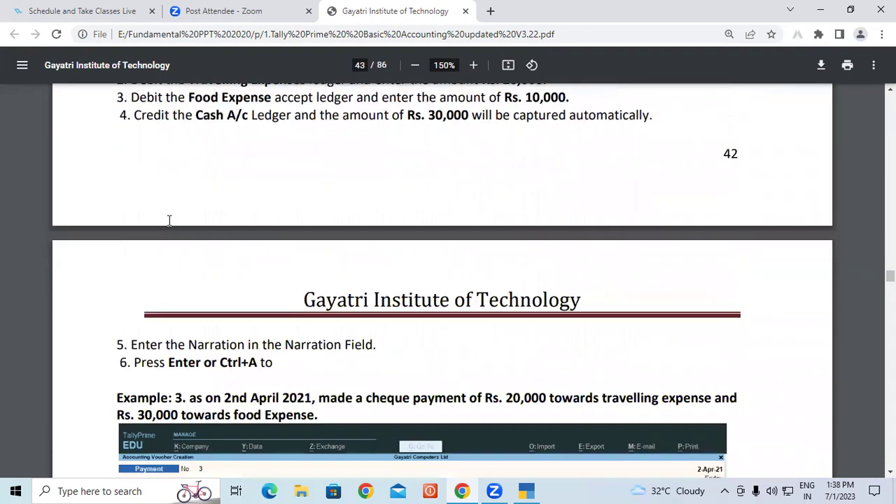
left_click_drag(187, 251, 658, 250)
left_click(442, 252)
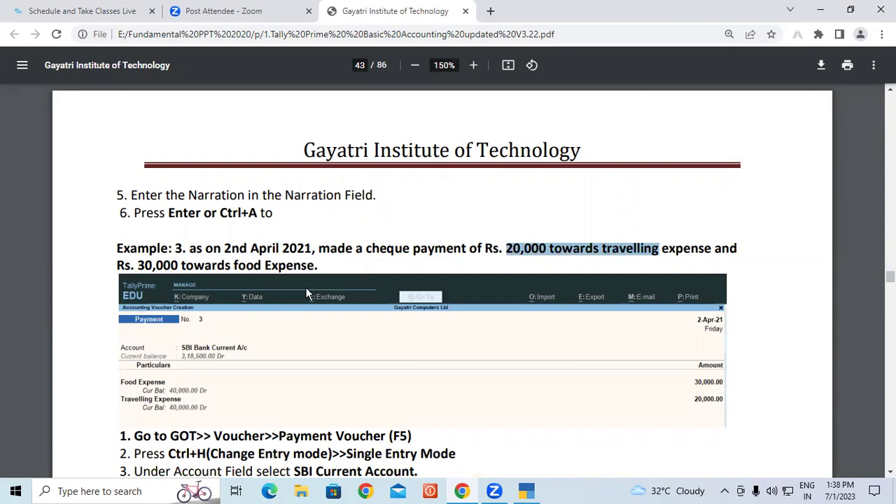
left_click(737, 250)
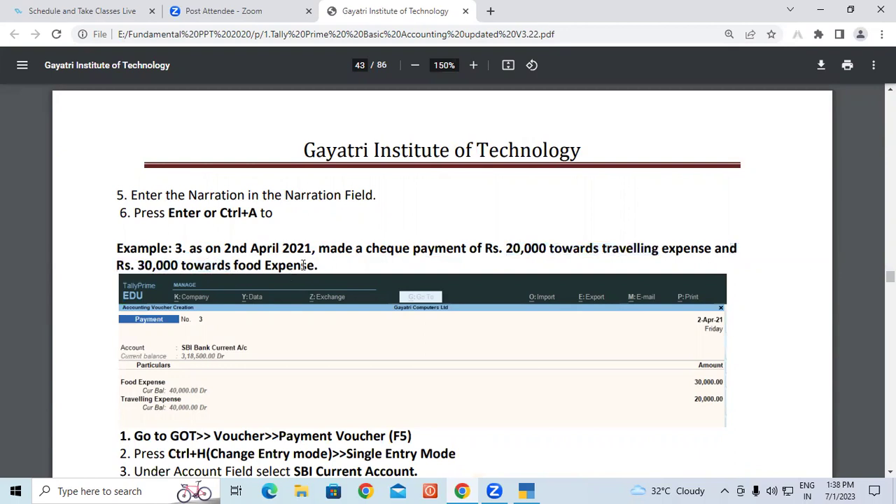
left_click_drag(320, 266, 102, 267)
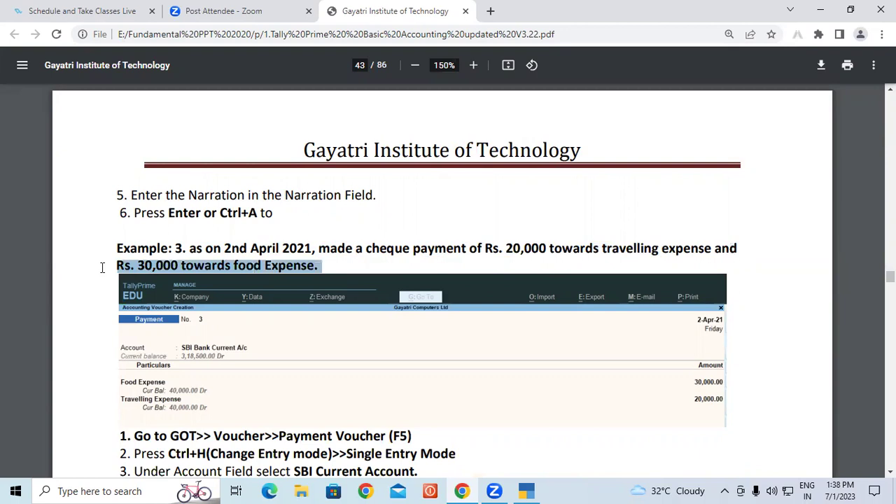
scroll(501, 289, "down", 2)
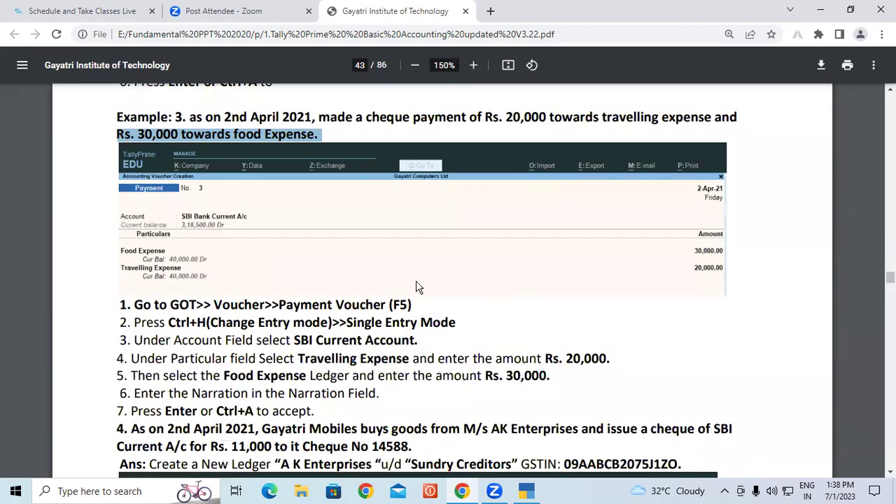
scroll(286, 203, "up", 1)
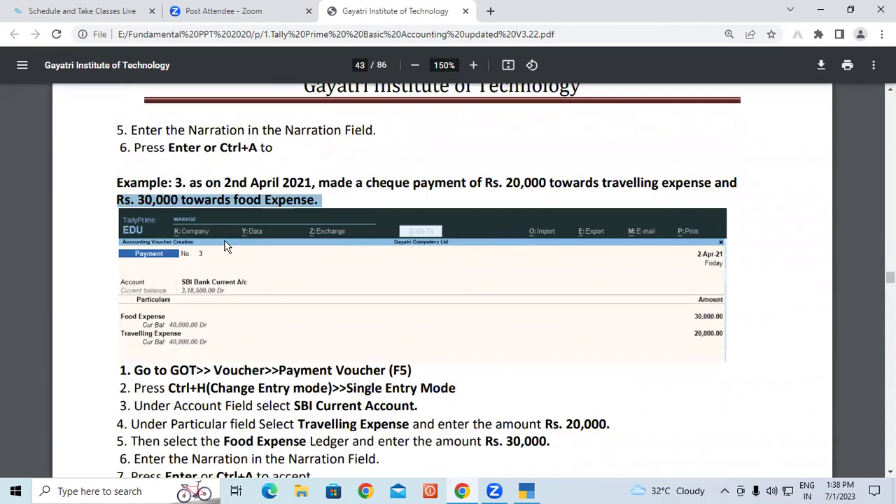
left_click(196, 266)
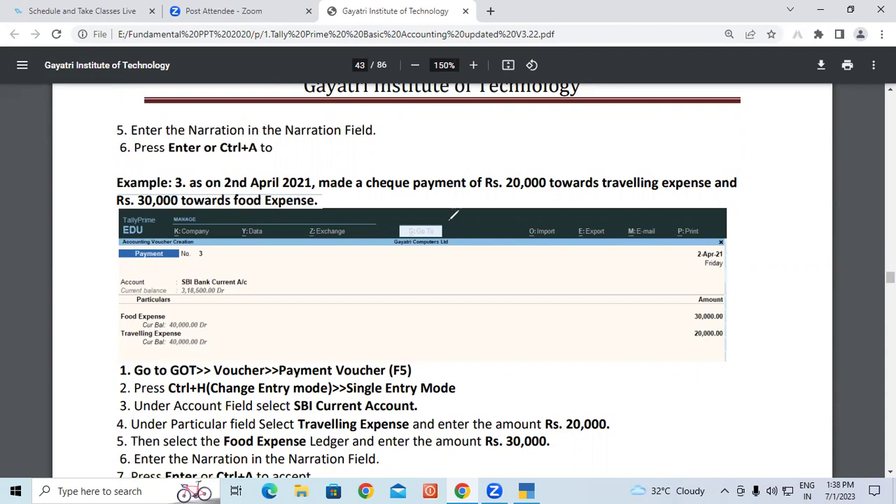
Step: Annotate example 3's voucher image in the PDF with handwritten P, O, Cr and Dr marks
left_click_drag(455, 238, 453, 229)
mouse_move(446, 287)
left_mouse_down()
mouse_move(447, 304)
mouse_move(443, 291)
mouse_move(455, 288)
mouse_move(441, 302)
mouse_move(453, 288)
left_mouse_up()
mouse_move(543, 264)
left_mouse_down()
mouse_move(541, 289)
mouse_move(562, 287)
left_mouse_up()
left_click_drag(572, 253, 560, 286)
mouse_move(556, 320)
left_mouse_down()
mouse_move(555, 307)
mouse_move(571, 323)
mouse_move(564, 335)
mouse_move(586, 298)
left_mouse_up()
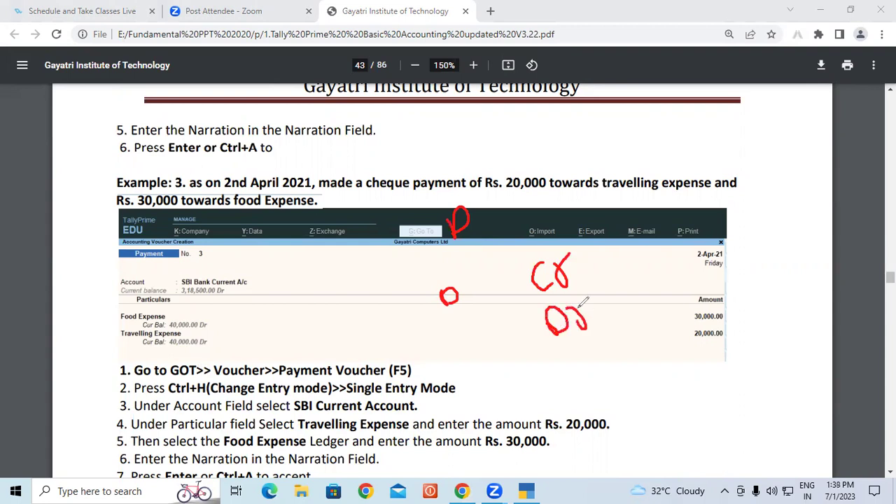
Step: Mark the account side of example 3's voucher image with handwritten notes, a circled Cr, a cross and a D
mouse_move(335, 242)
left_mouse_down()
mouse_move(358, 269)
mouse_move(350, 276)
mouse_move(366, 262)
left_mouse_up()
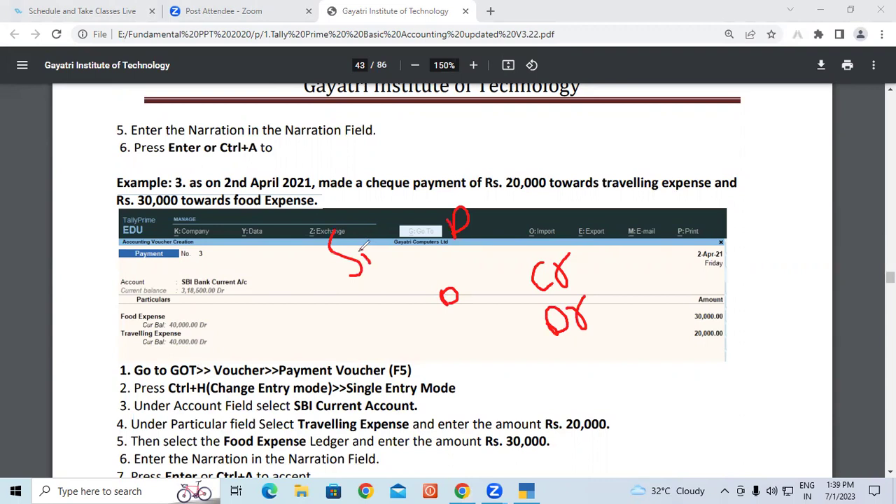
mouse_move(214, 297)
left_mouse_down()
mouse_move(200, 307)
mouse_move(210, 321)
mouse_move(223, 317)
left_mouse_up()
mouse_move(220, 319)
left_mouse_down()
mouse_move(222, 300)
mouse_move(233, 313)
mouse_move(233, 267)
mouse_move(195, 299)
mouse_move(249, 306)
mouse_move(218, 272)
left_mouse_up()
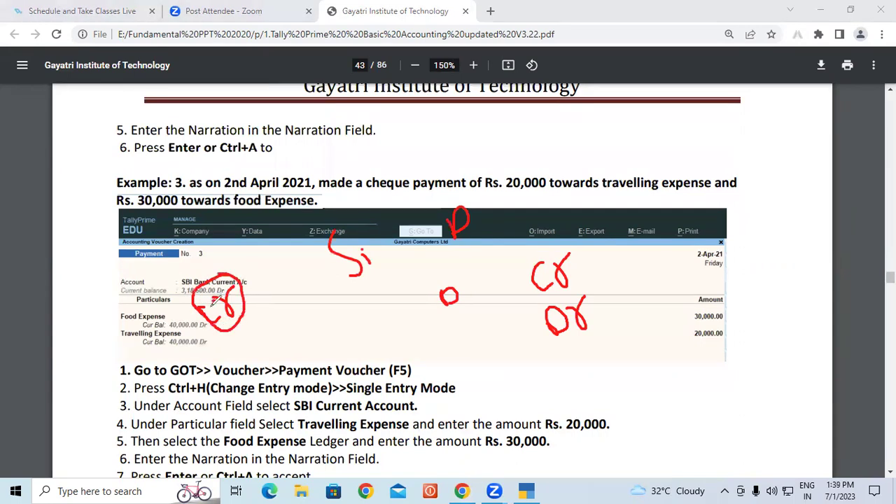
left_click_drag(273, 319, 259, 354)
left_click_drag(249, 322, 283, 339)
left_click_drag(312, 322, 318, 348)
mouse_move(315, 329)
left_mouse_down()
mouse_move(329, 308)
mouse_move(317, 337)
mouse_move(327, 324)
left_mouse_up()
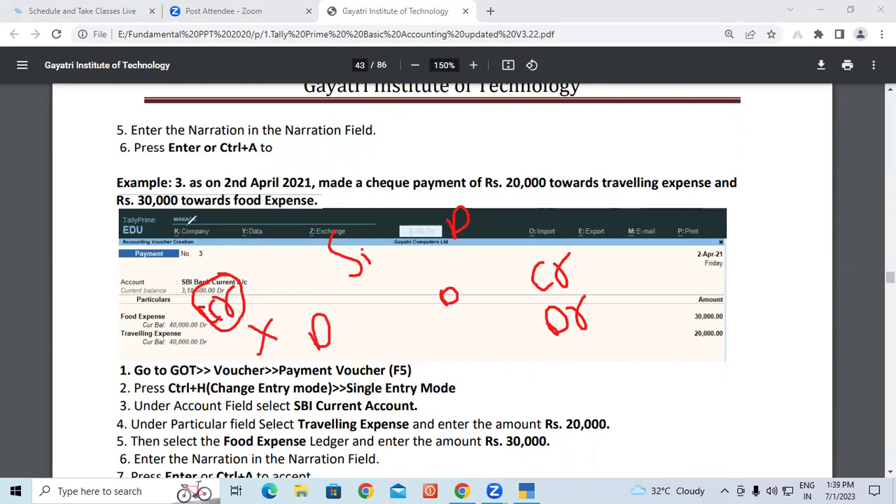
Step: Underline "cheque" in example 3, write B and Cr above it, and mark the SBI Bank and Food Expense lines
mouse_move(375, 175)
left_mouse_down()
mouse_move(402, 176)
mouse_move(444, 148)
mouse_move(437, 163)
left_mouse_up()
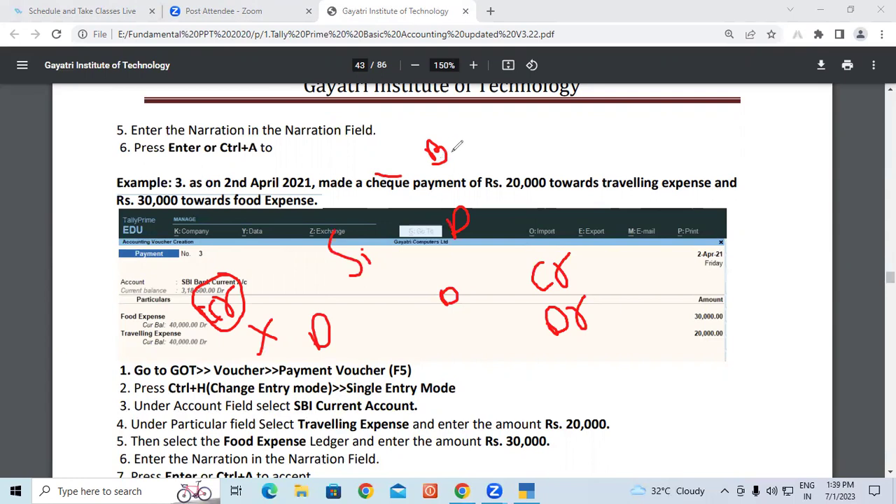
mouse_move(471, 135)
left_mouse_down()
mouse_move(476, 154)
mouse_move(491, 132)
left_mouse_up()
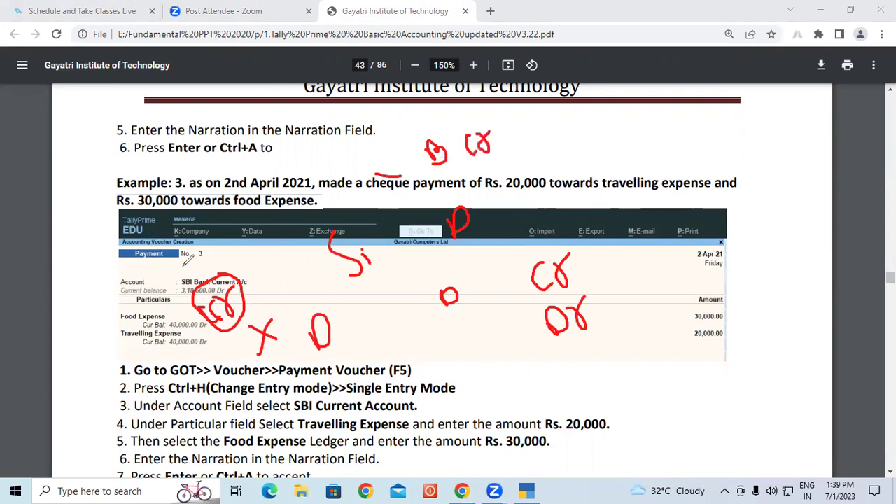
left_click_drag(187, 273, 234, 271)
left_click_drag(121, 316, 144, 316)
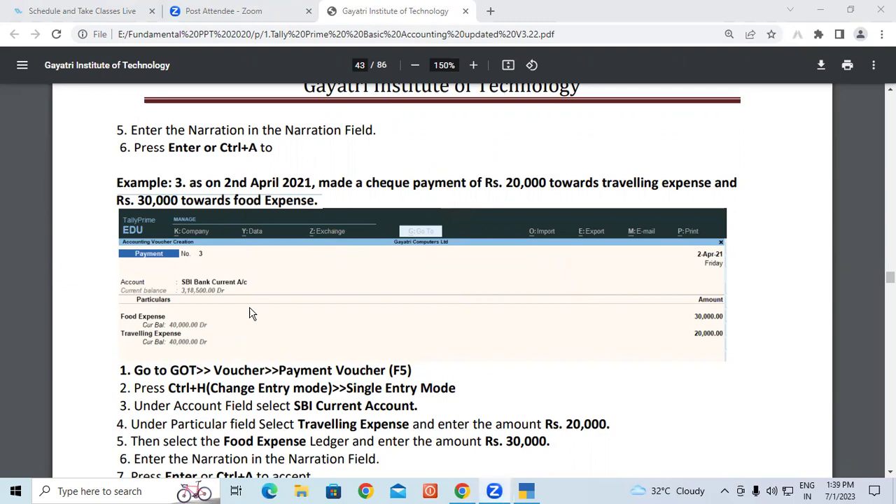
Step: Review exercise 5 in the PDF, covering the cheque payment to Computer Care Systems and its voucher entry
scroll(250, 308, "down", 7)
scroll(250, 300, "up", 2)
left_click_drag(133, 168, 376, 178)
left_click(433, 208)
scroll(146, 184, "down", 3)
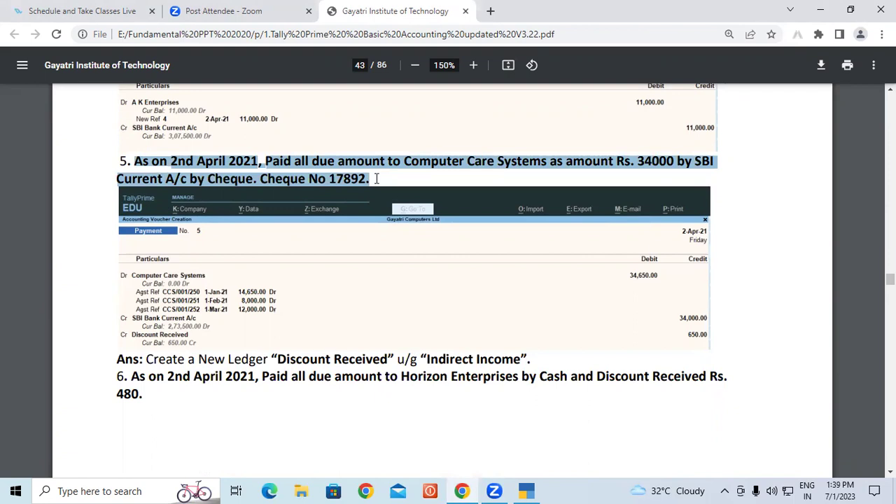
Step: Return to exercise 4 in the PDF and highlight the A K Enterprises ledger name in its answer
scroll(376, 179, "up", 2)
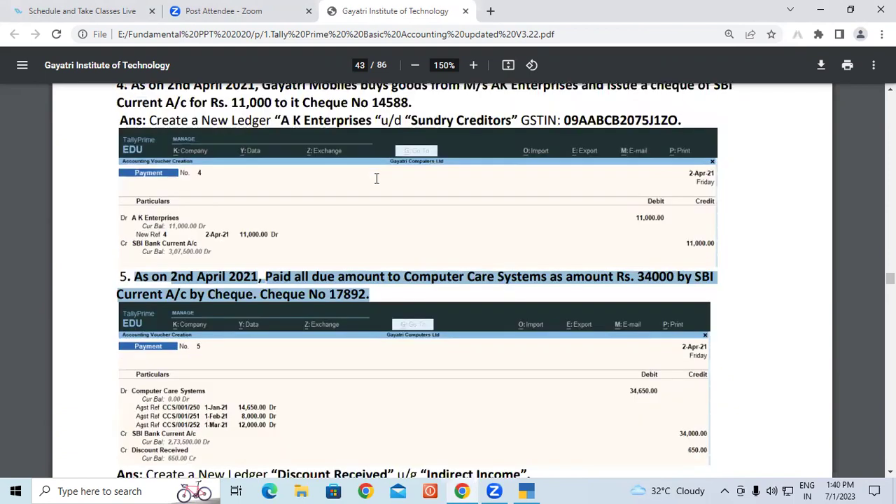
scroll(376, 179, "up", 1)
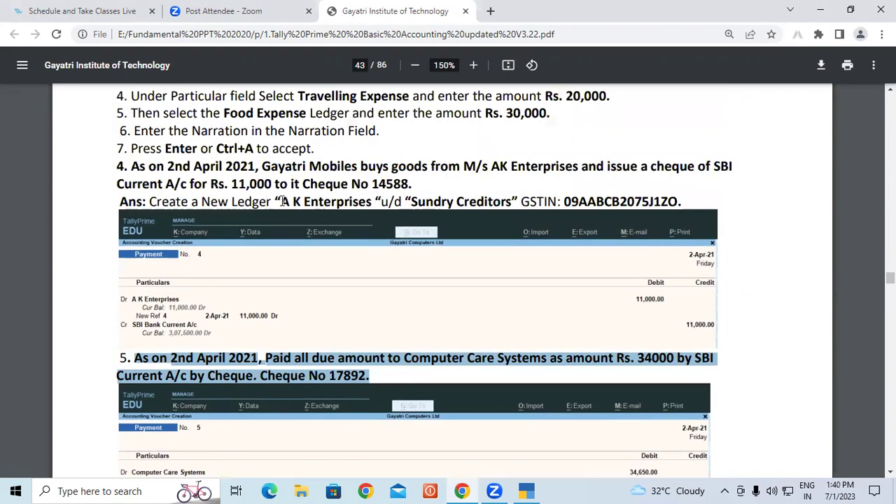
left_click_drag(276, 203, 365, 205)
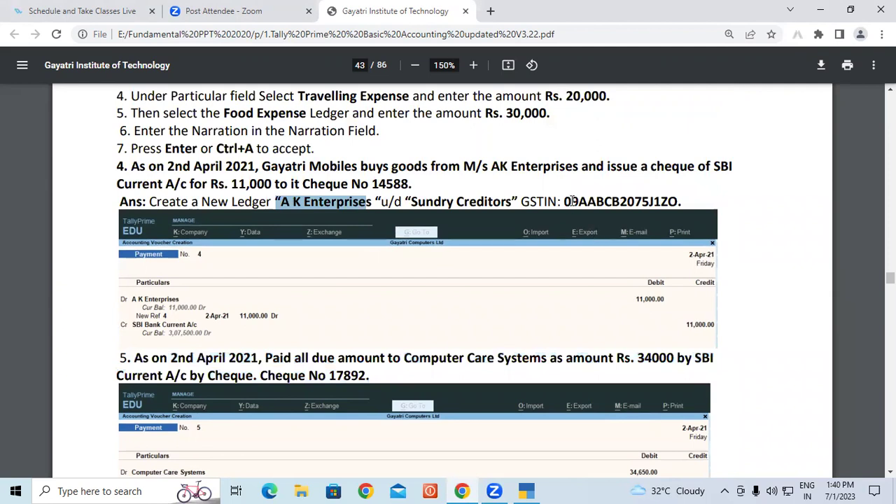
Step: Switch to TallyPrime, leave the empty payment voucher and fill in a new ledger Ak under Sundry Creditors up to its GSTIN/UIN field
left_click(526, 491)
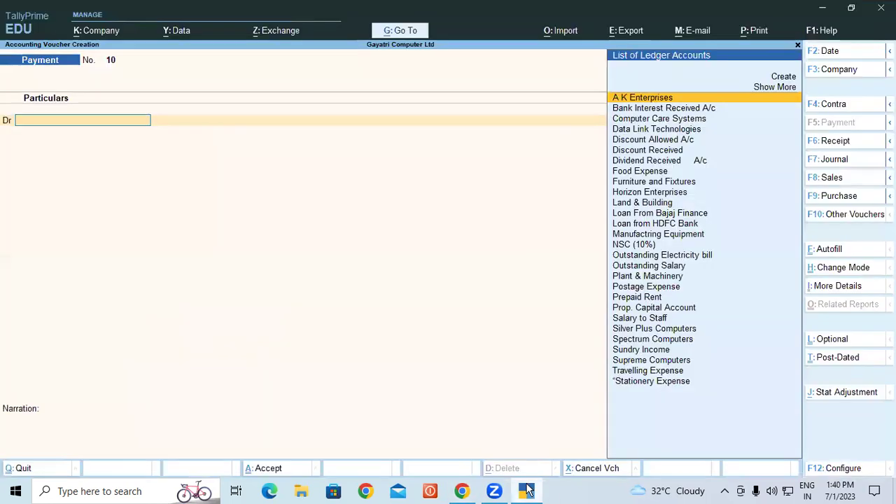
key("Escape")
key("y")
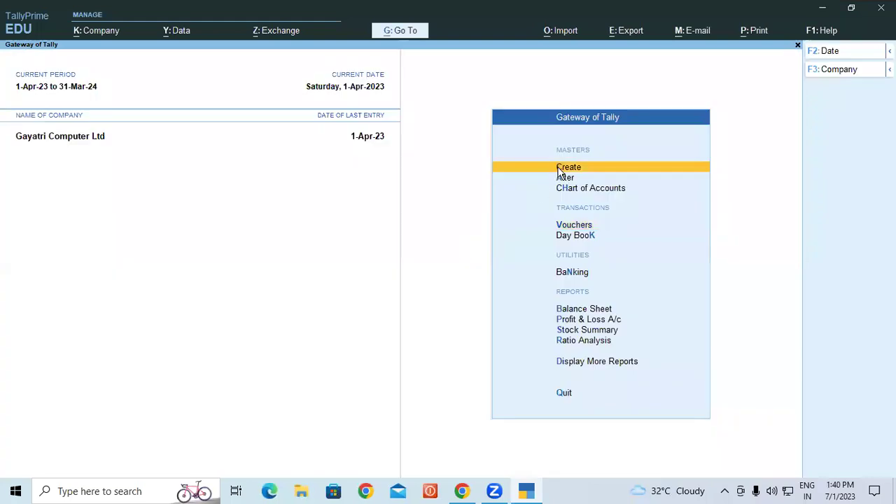
key("c")
left_click(316, 155)
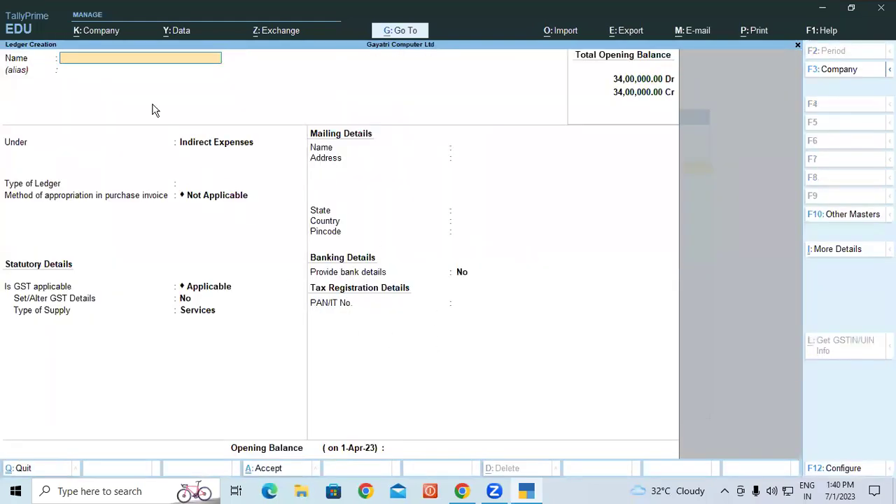
key("Return")
key("Return")
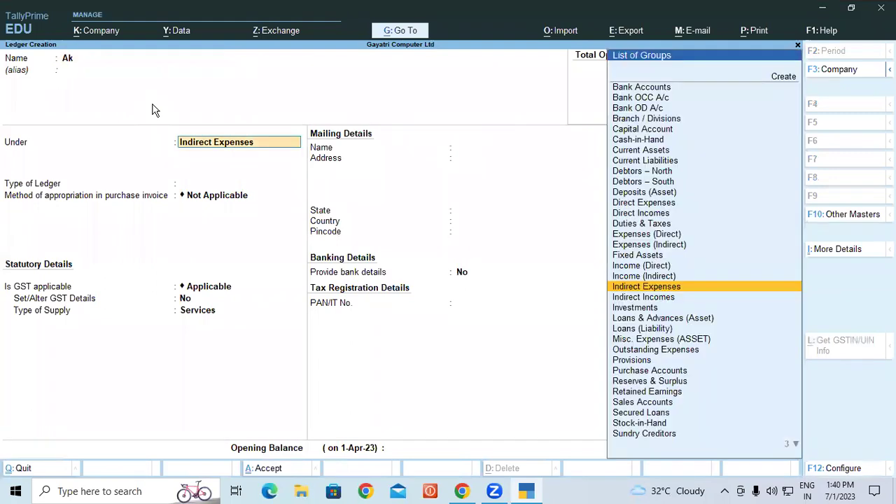
type("Sun")
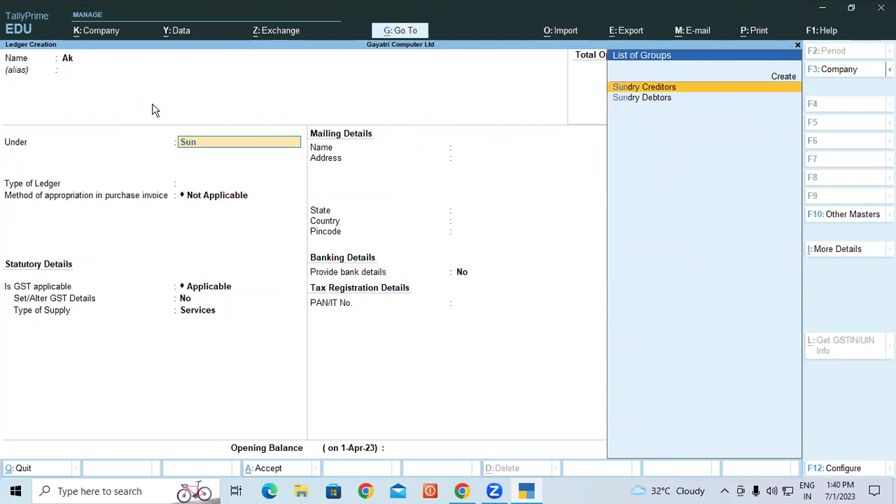
key("Return")
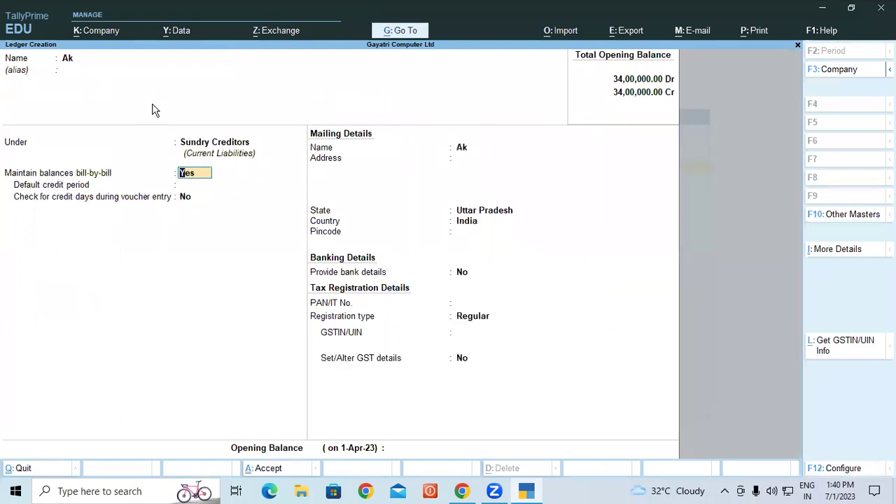
left_click(357, 332)
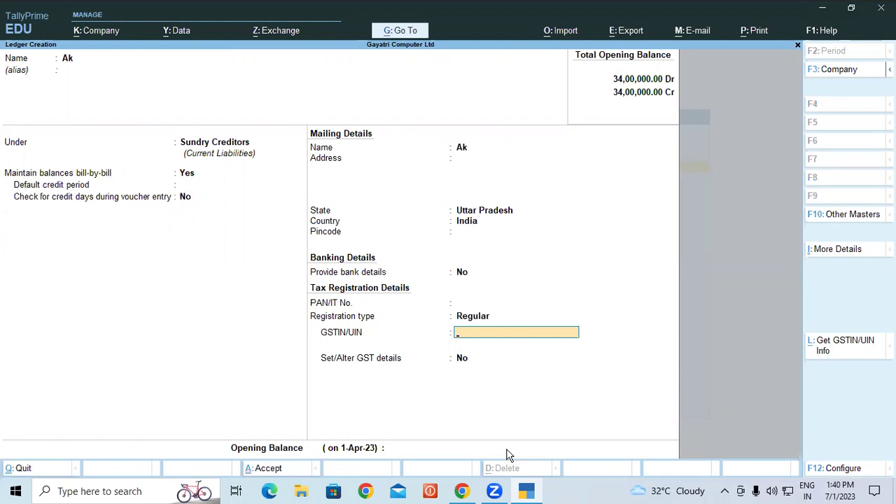
Step: Switch back to the PDF and review the ledger and group to create for exercise 5, plus exercise 6's wording
left_click(462, 492)
scroll(321, 311, "down", 3)
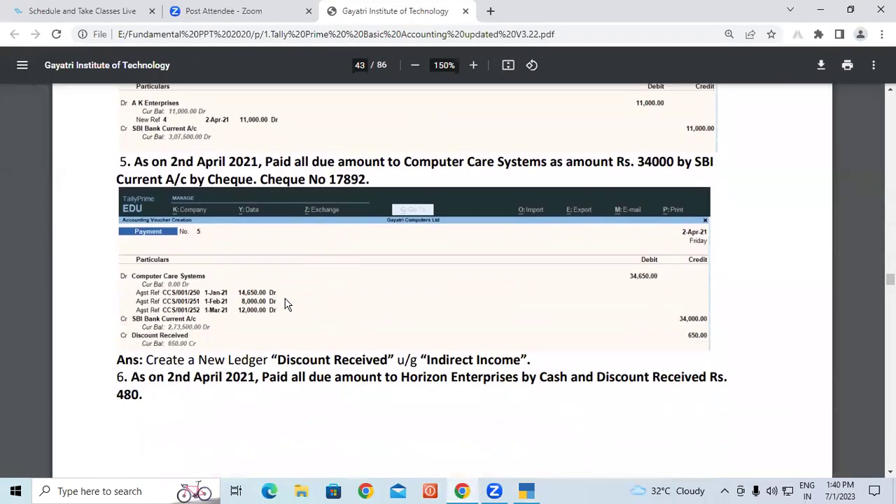
left_click_drag(127, 362, 404, 398)
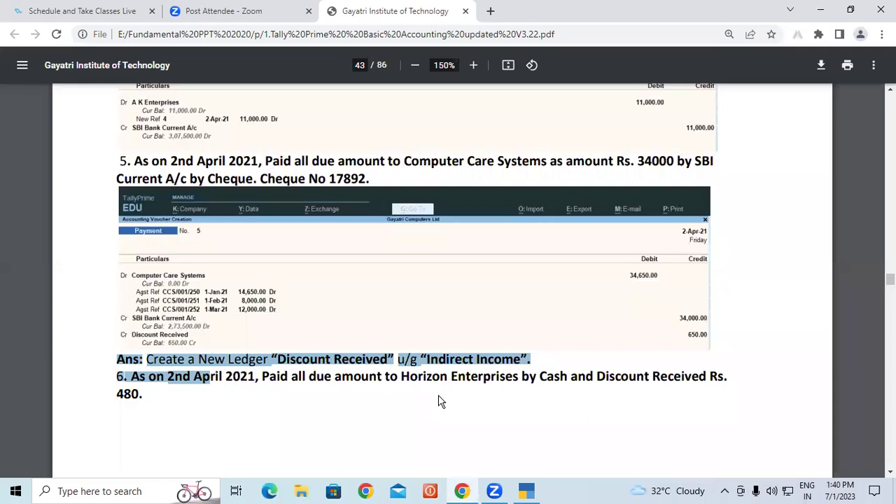
Step: Switch to TallyPrime, discard the unsaved Ak ledger and examine the company's Trial Balance
left_click(526, 491)
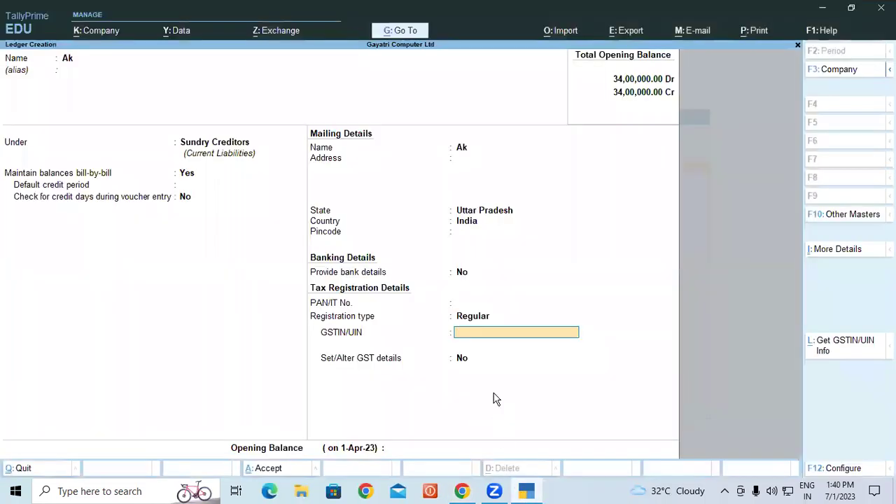
key("Escape")
key("Return")
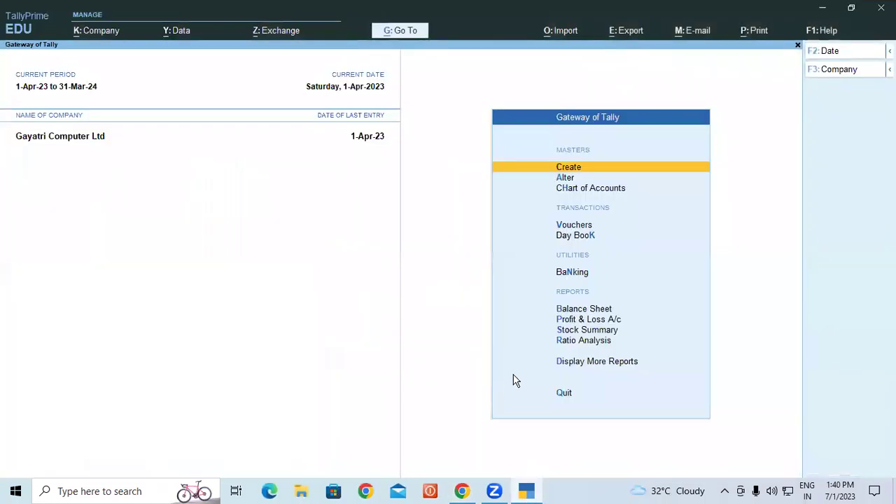
left_click(560, 364)
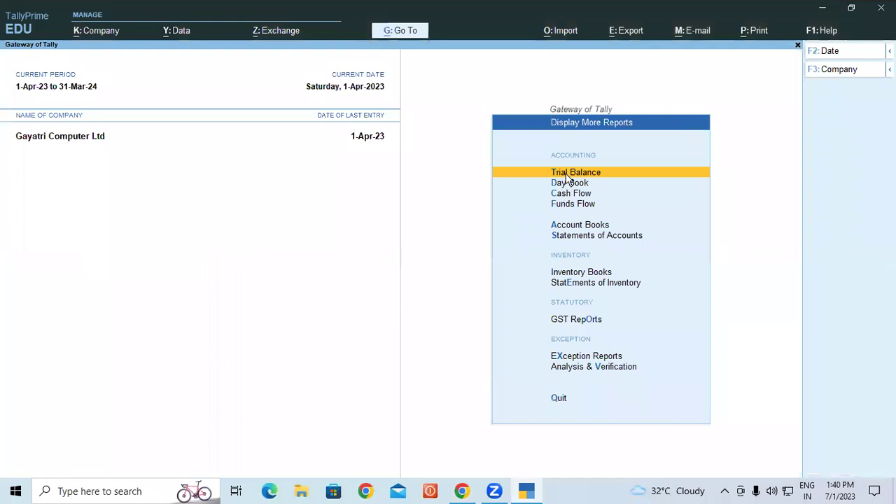
left_click(568, 174)
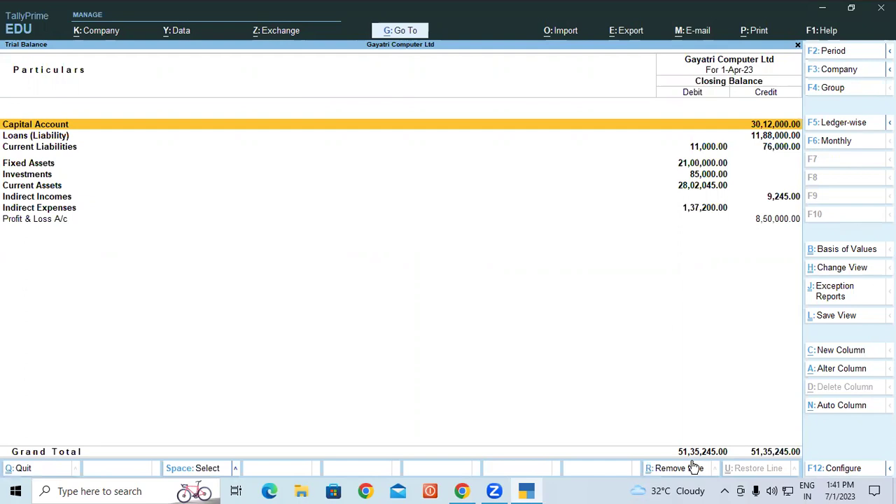
key("Escape")
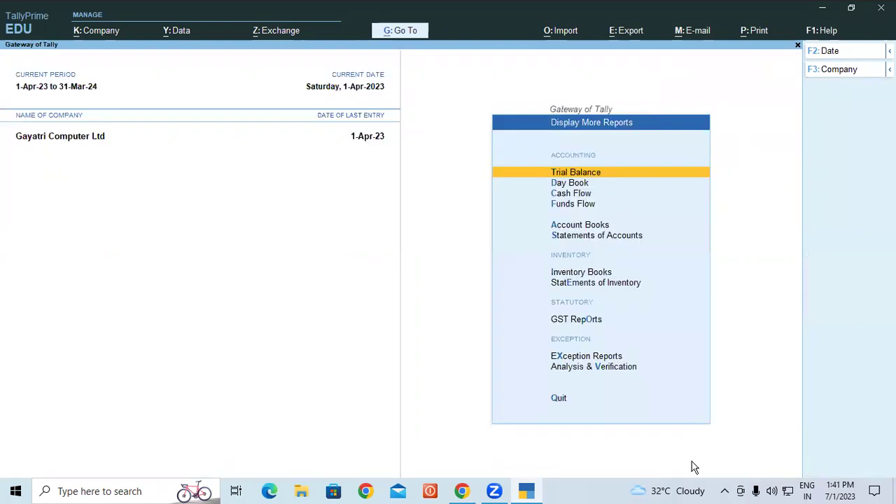
key("Escape")
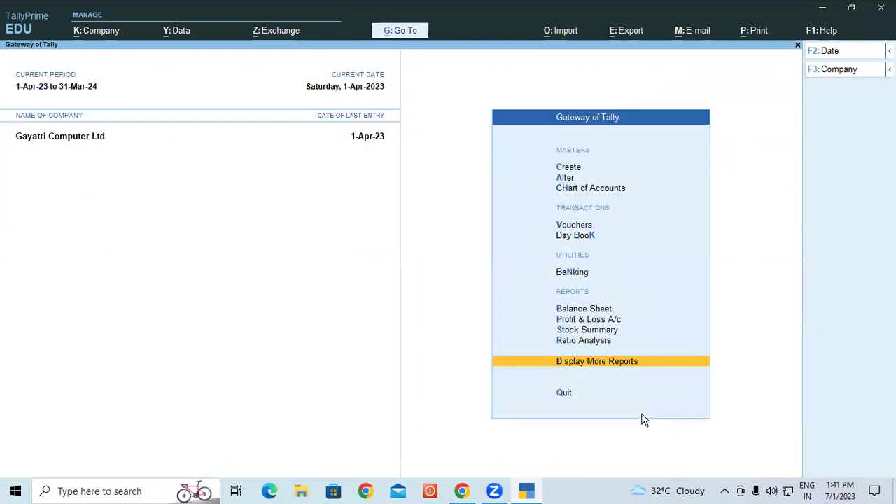
Step: Open the Day Book and examine the first contra voucher, leaving it without saving
left_click(581, 237)
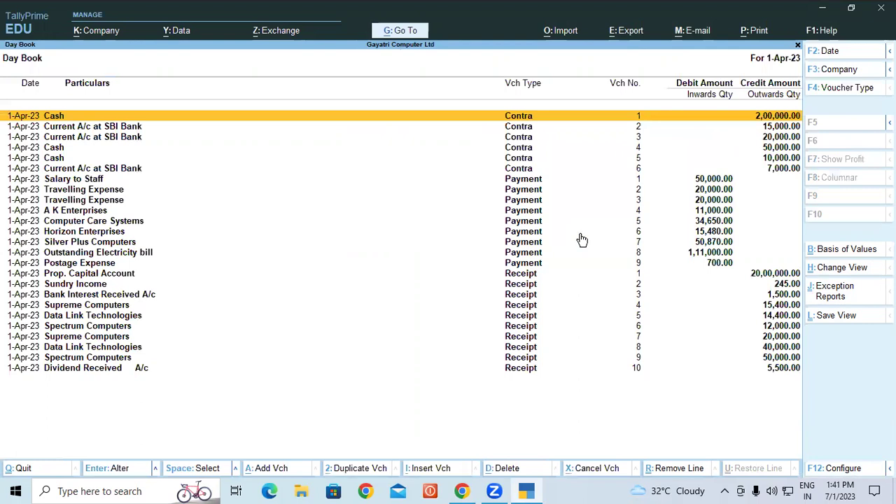
key("Return")
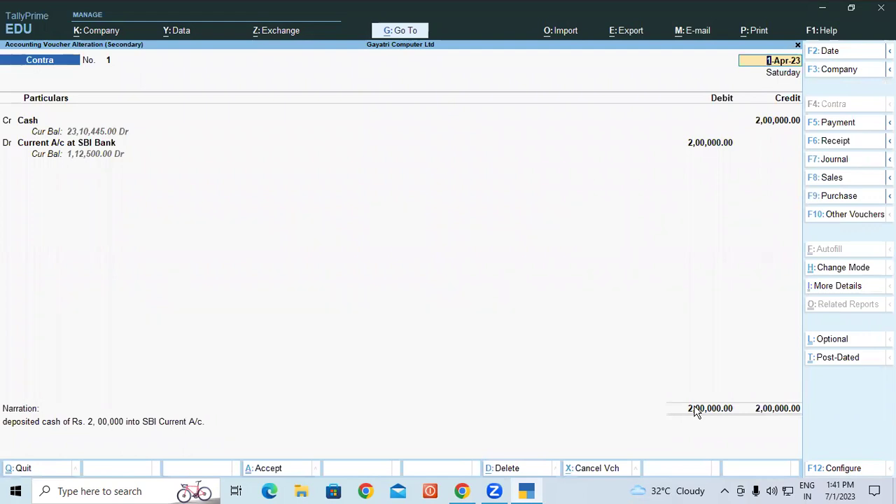
key("BackSpace")
key("Escape")
key("y")
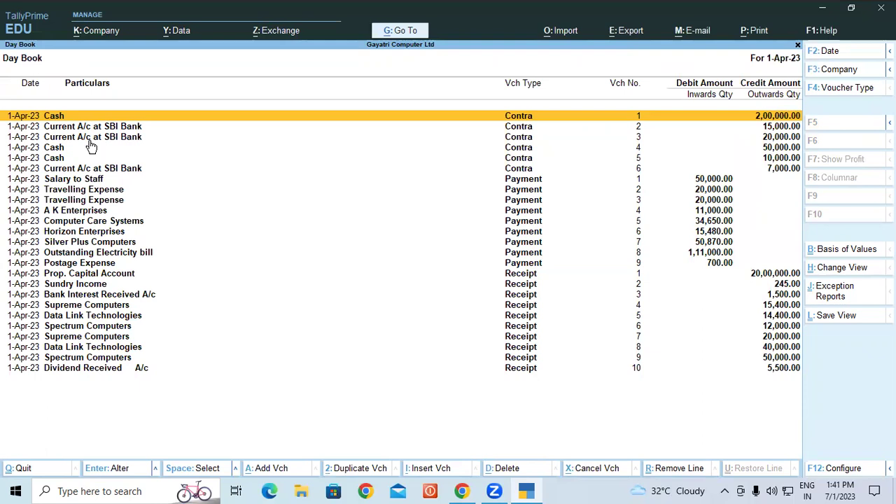
Step: Reopen contra voucher 1 from the Day Book to check its cash and bank ledger balances
key("Return")
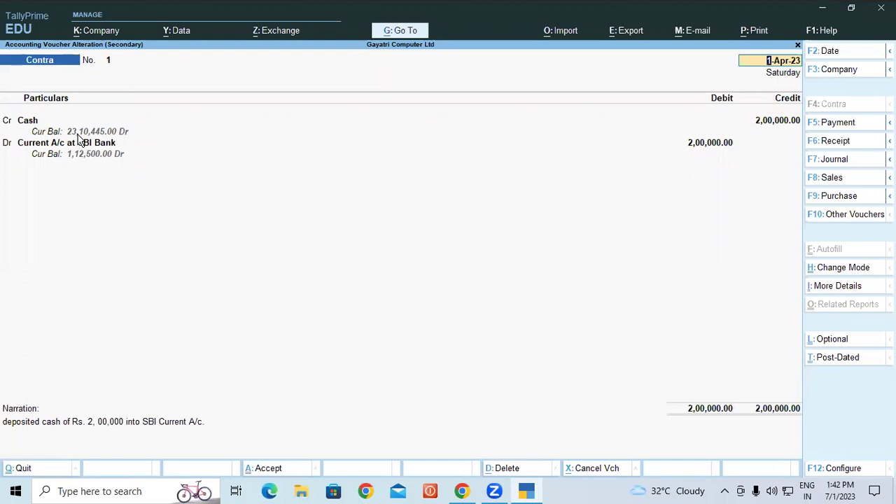
key("BackSpace")
key("Escape")
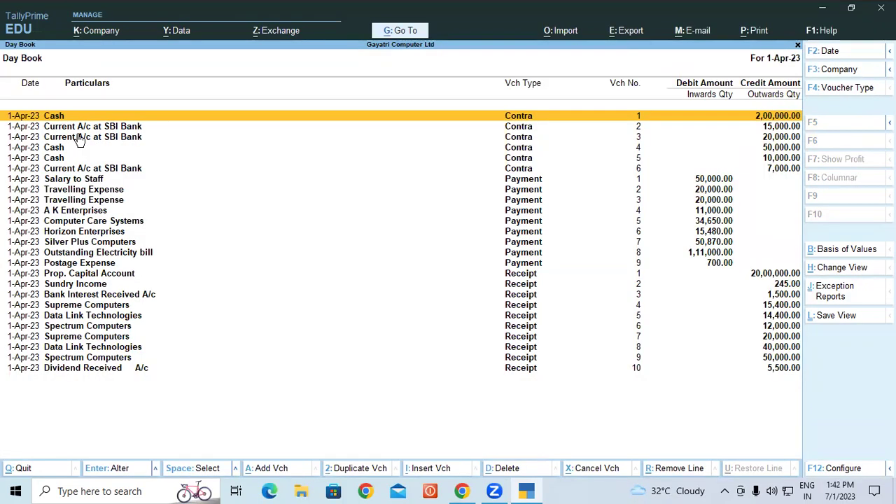